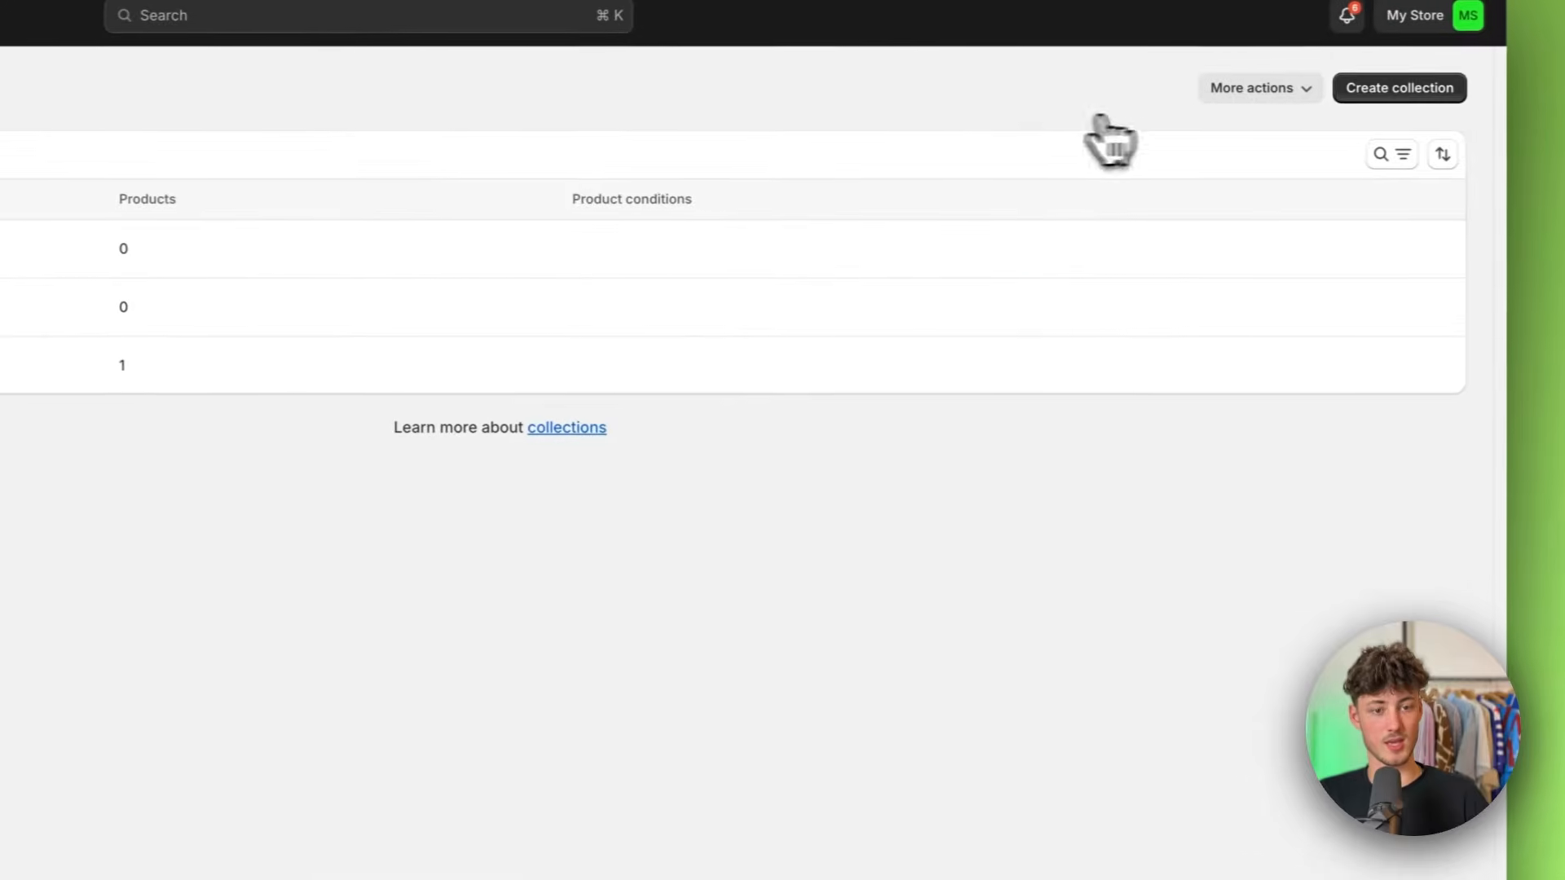
Step: Create and save a manual collection titled Bottoms
left_click(1401, 87)
left_click(440, 181)
type("Bottoms")
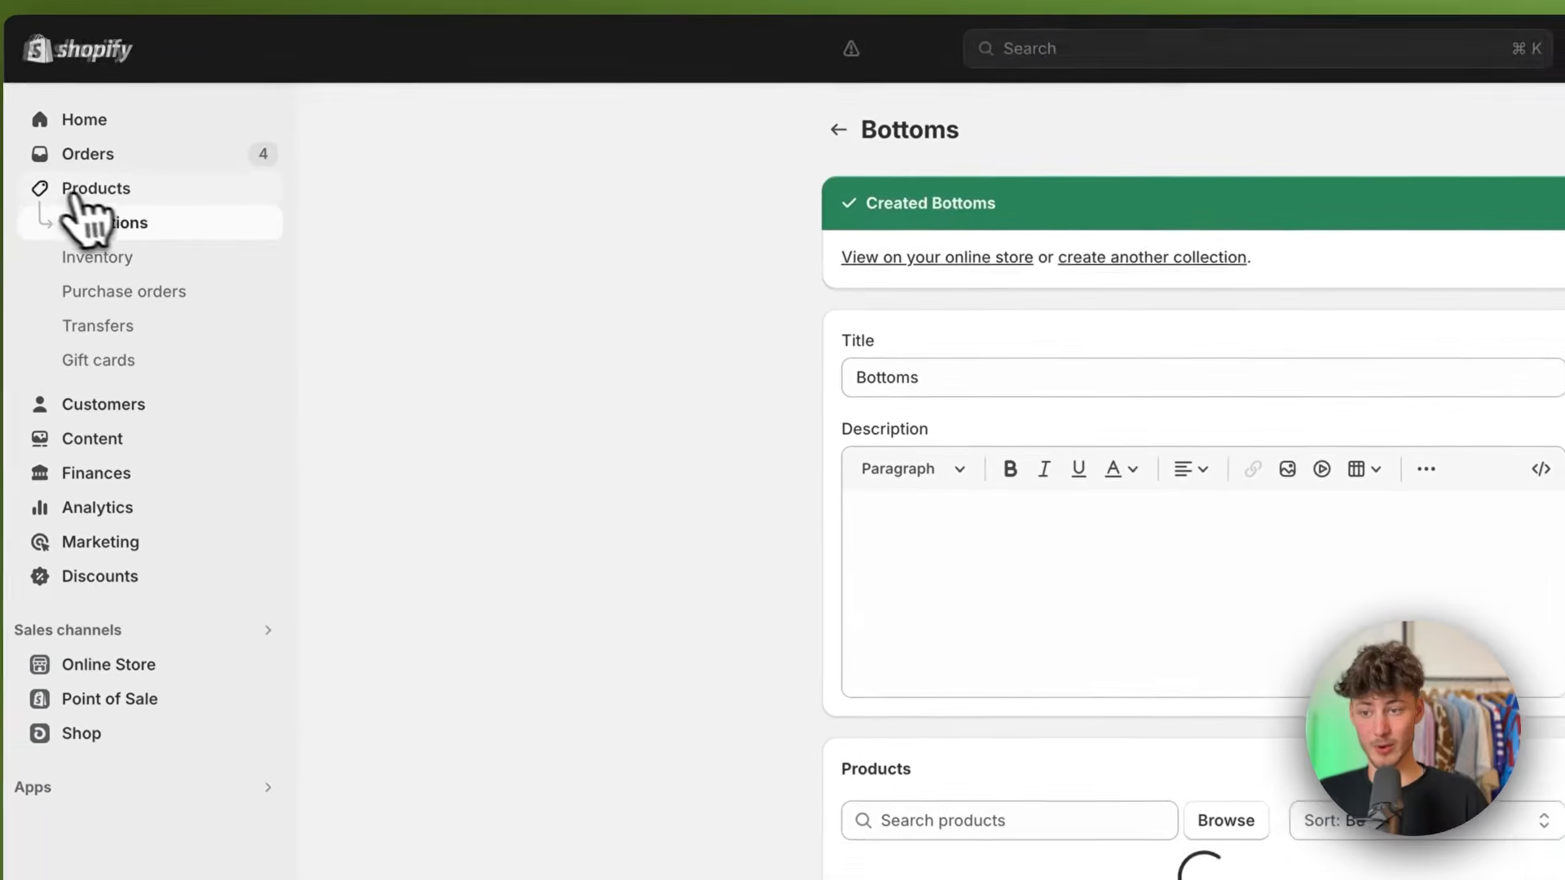
Step: Add the Short Sleeve tee, Overzised Zipper, Hoodie and Joggers products to the Clothing collection in bulk
left_click(82, 200)
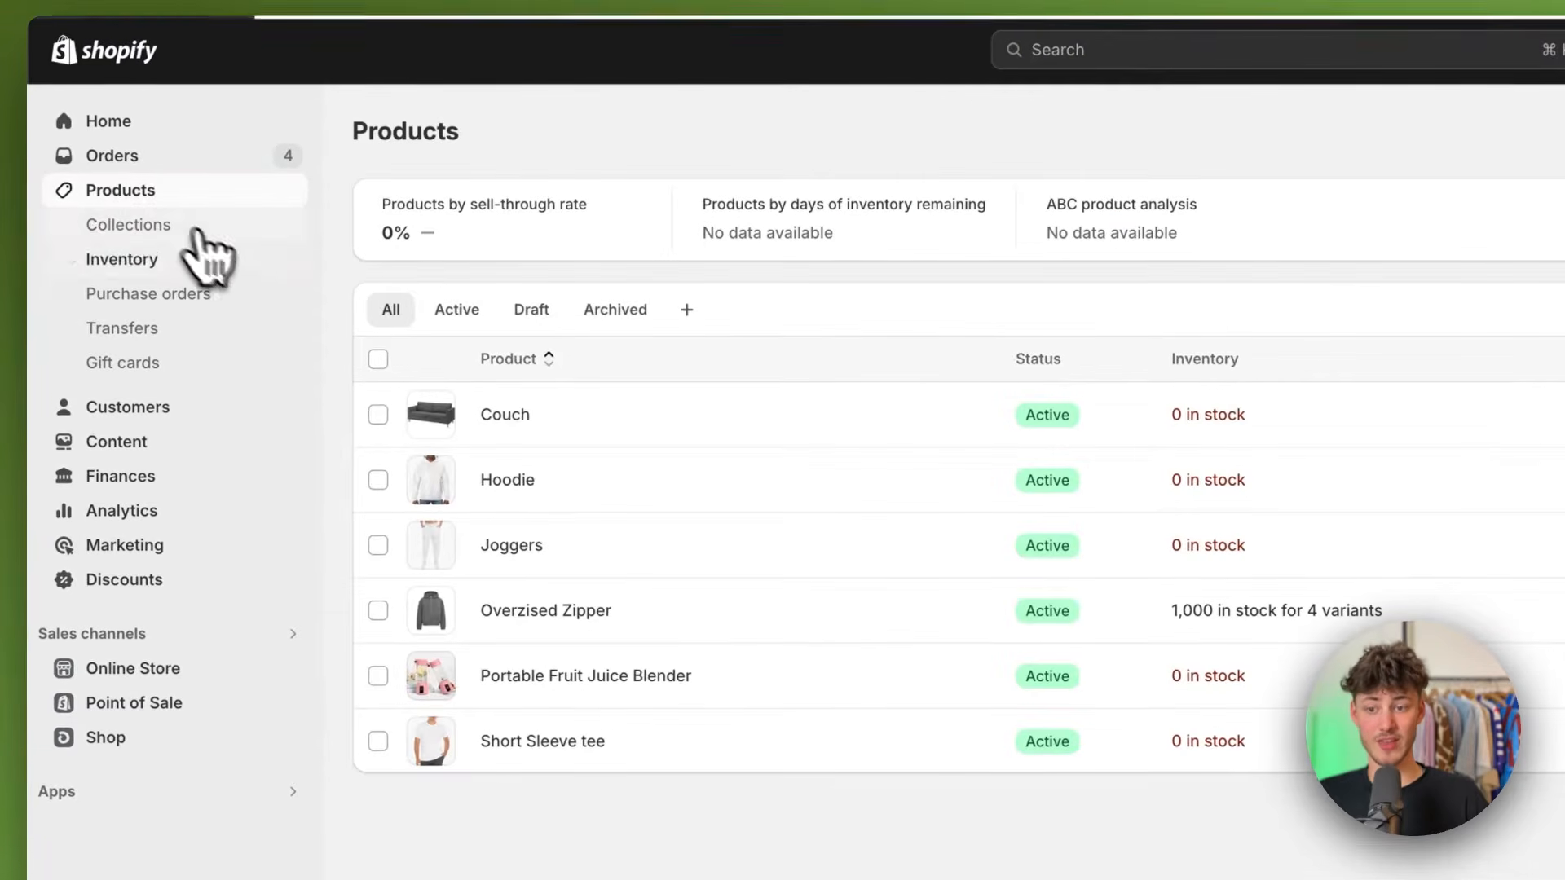
left_click(379, 740)
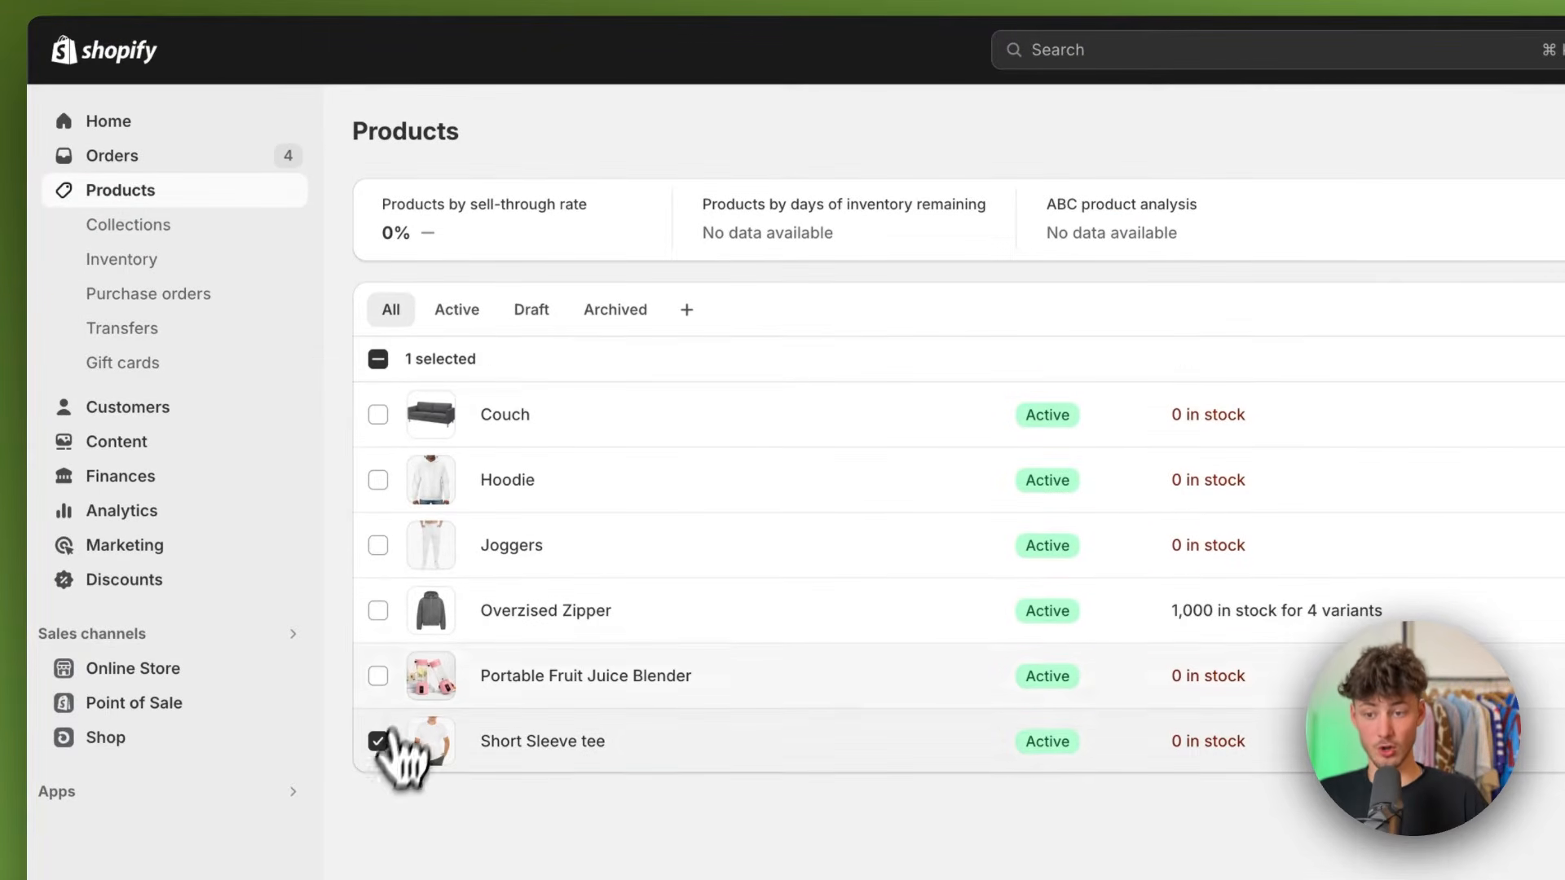
left_click(379, 611)
left_click(378, 480)
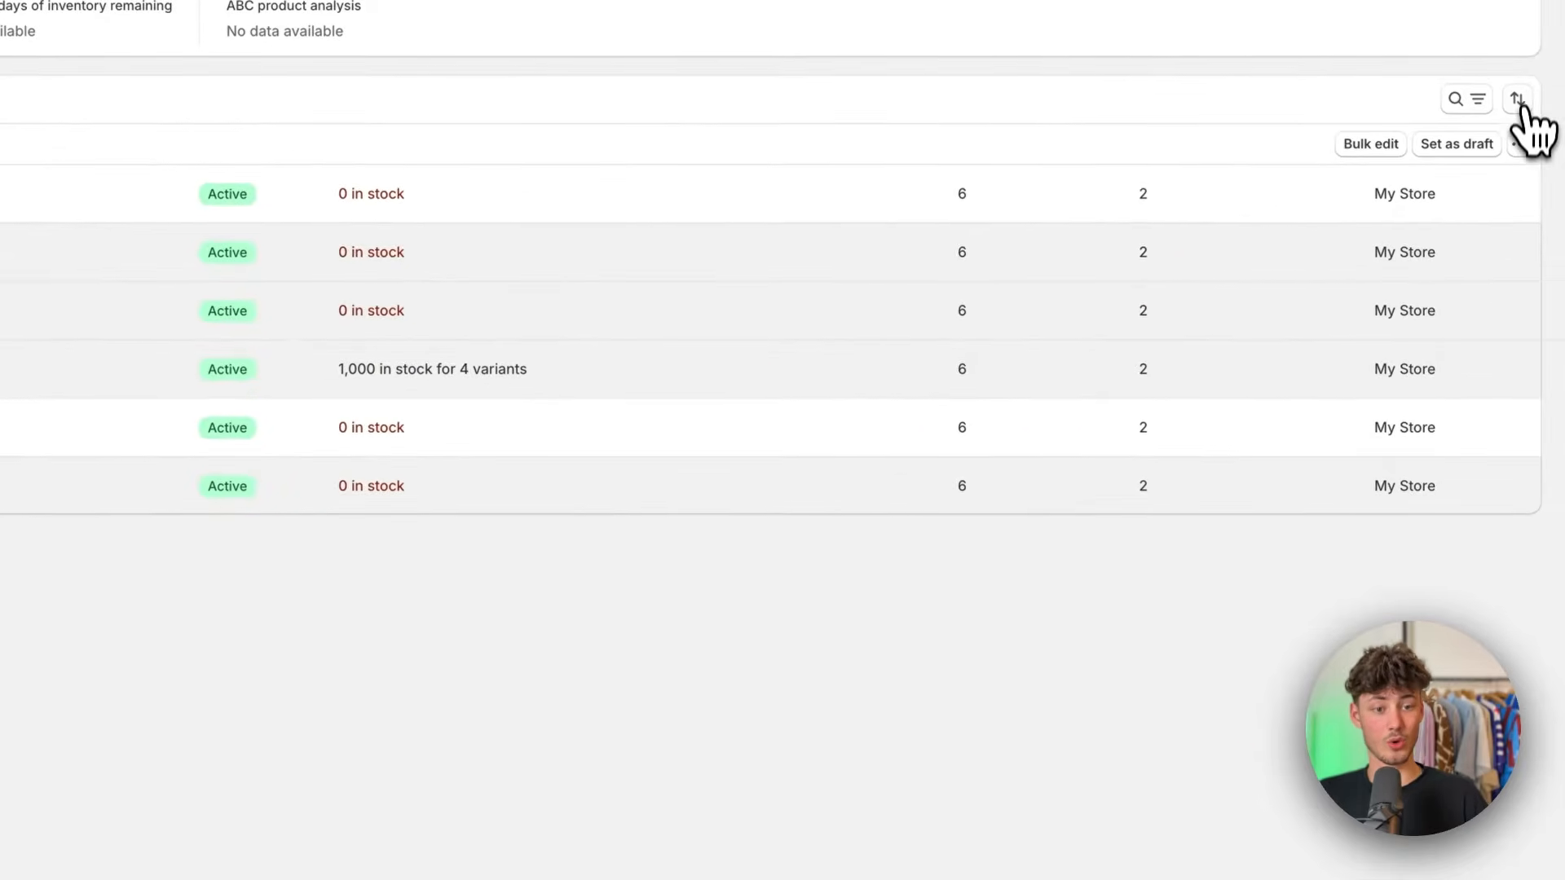
left_click(1564, 359)
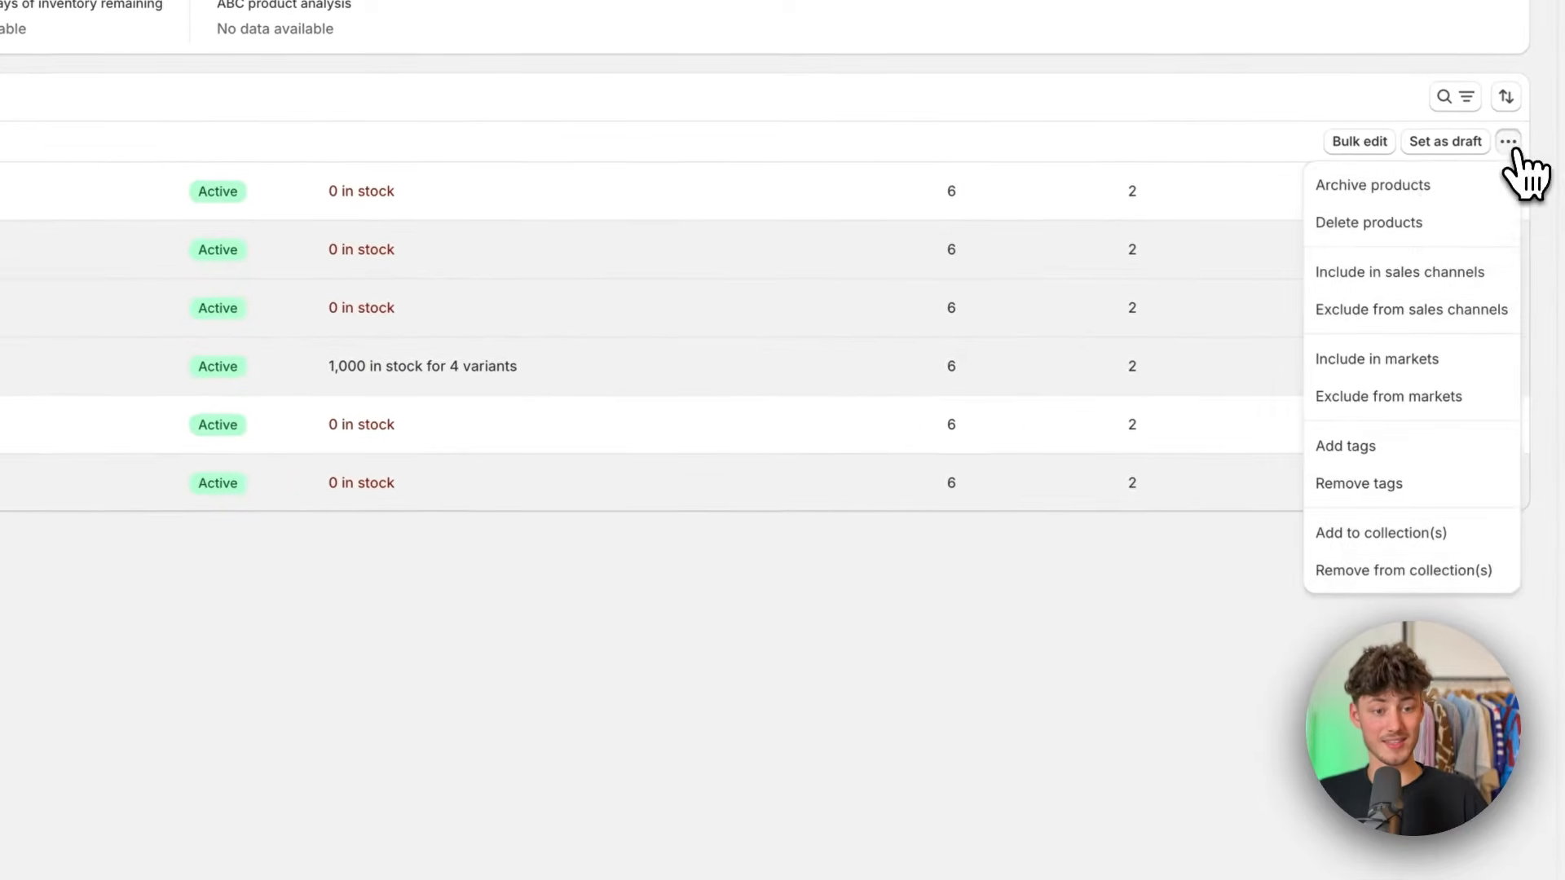
left_click(1380, 532)
left_click(122, 444)
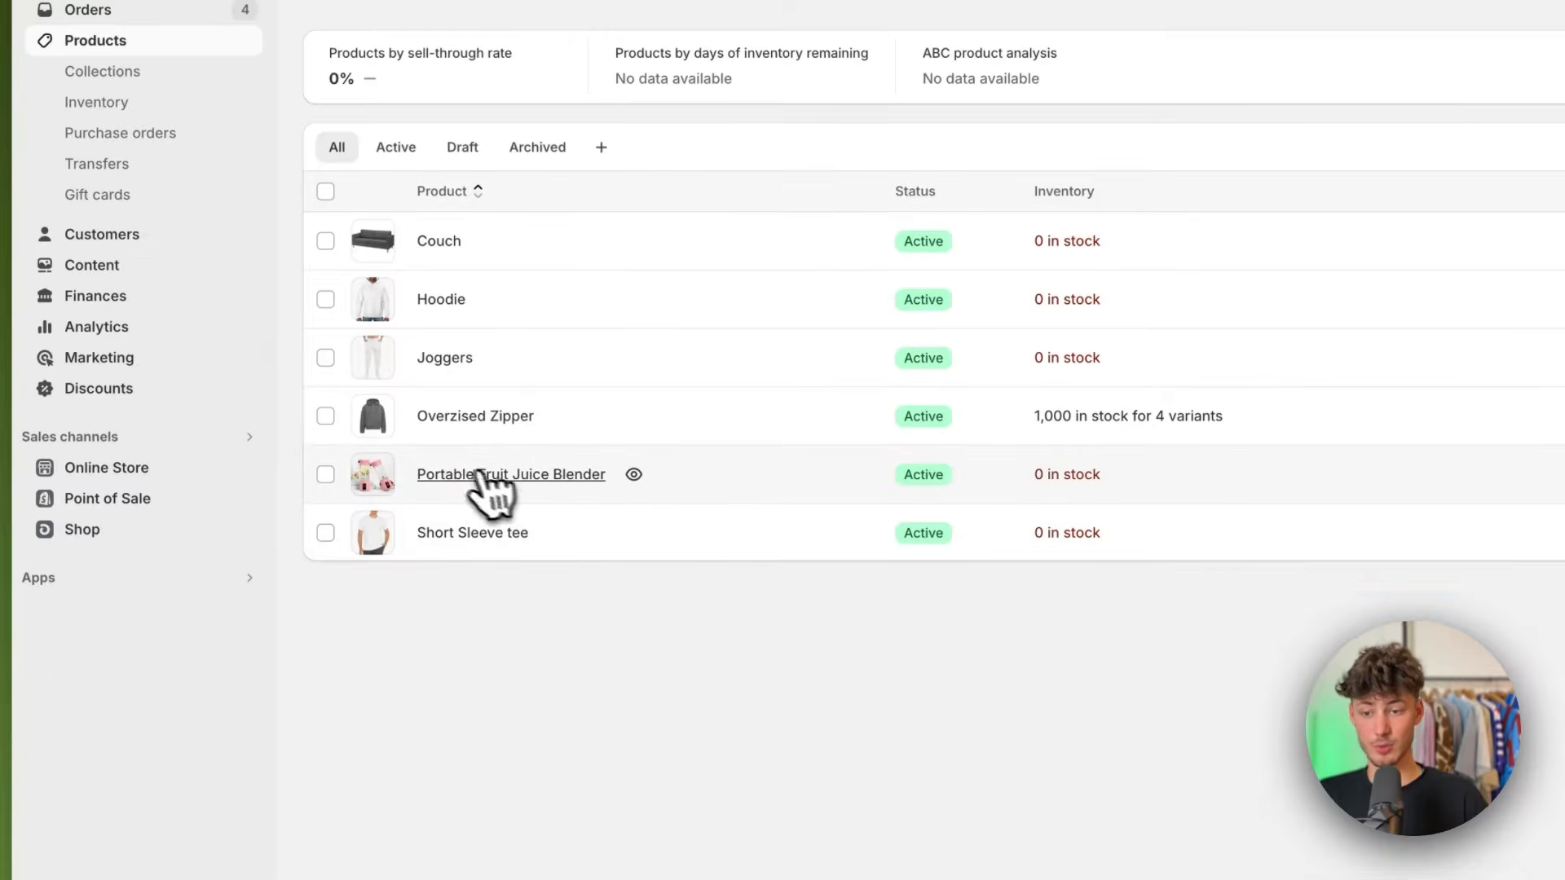
Step: Add the Hoodie, Overzised Zipper and Short Sleeve tee products to the Tops collection and save
left_click(325, 299)
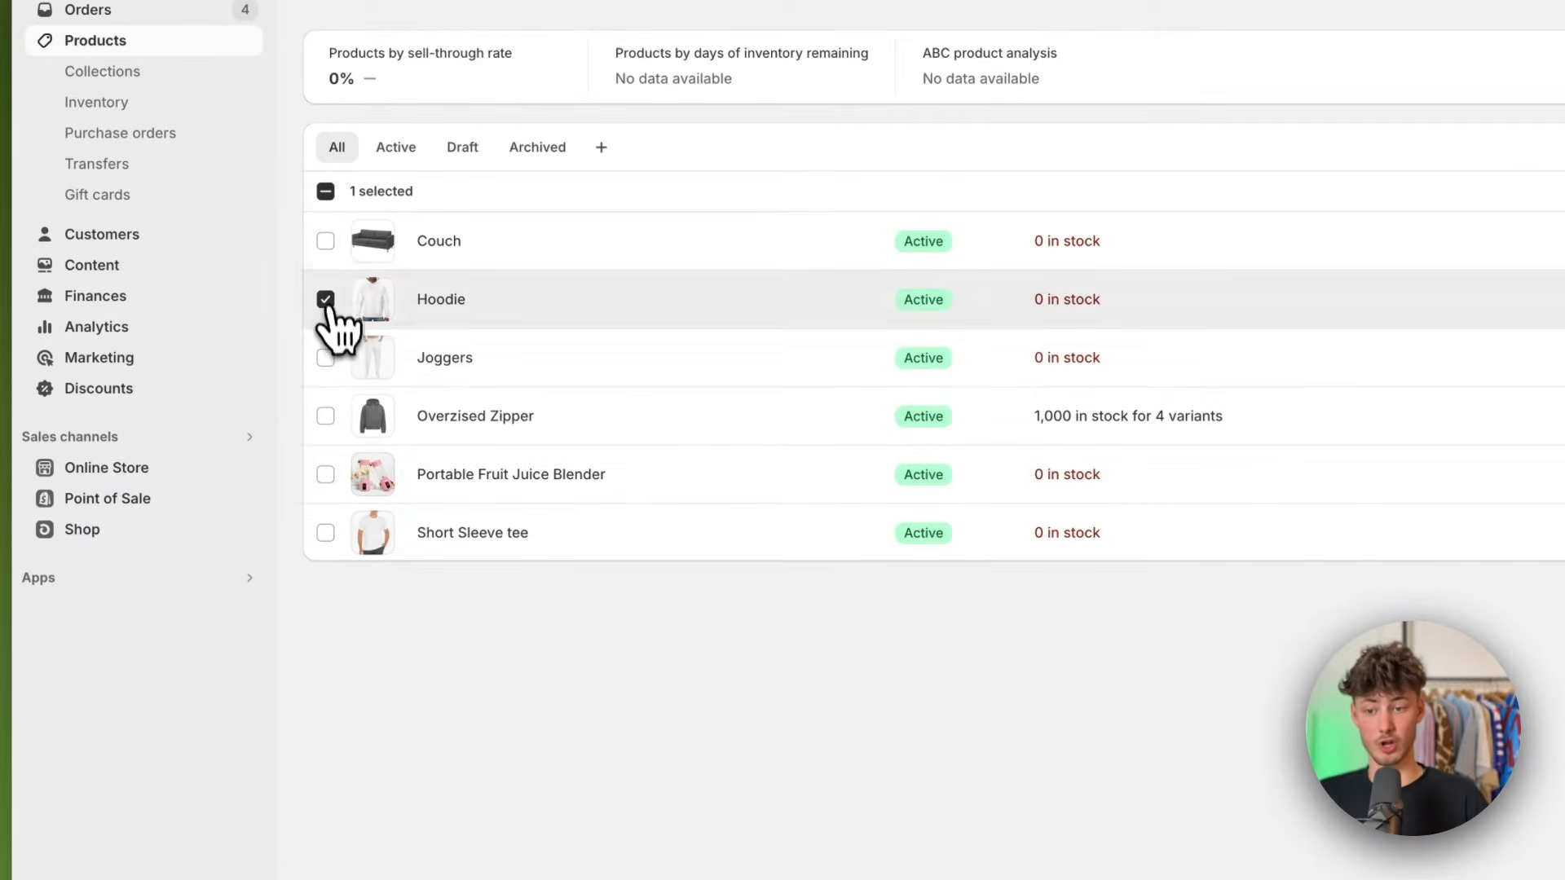
left_click(325, 416)
left_click(325, 532)
left_click(1492, 125)
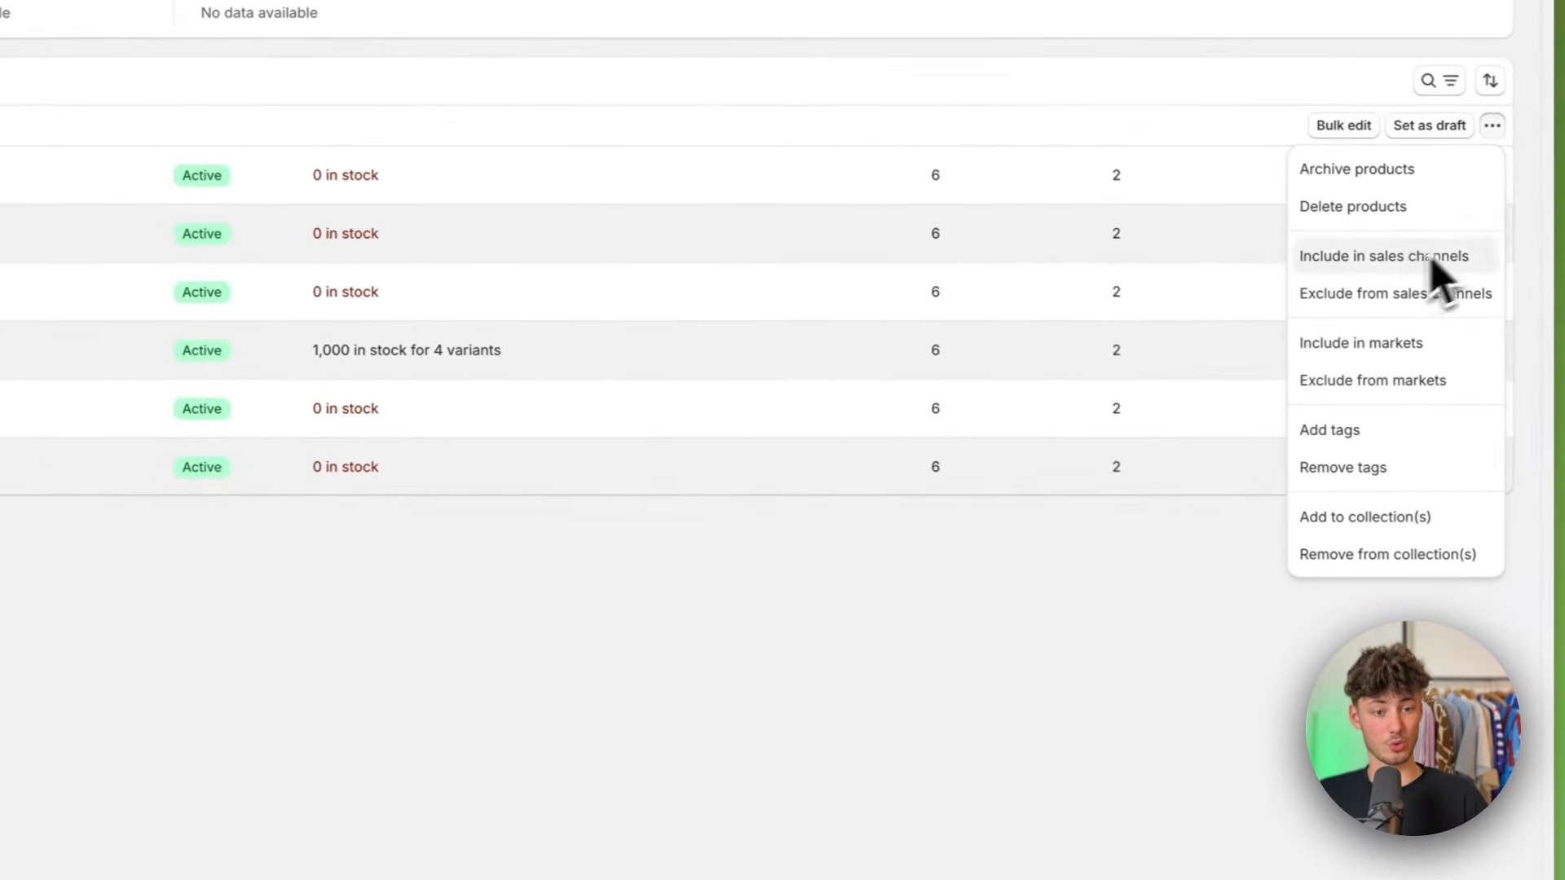
left_click(1383, 515)
left_click(97, 440)
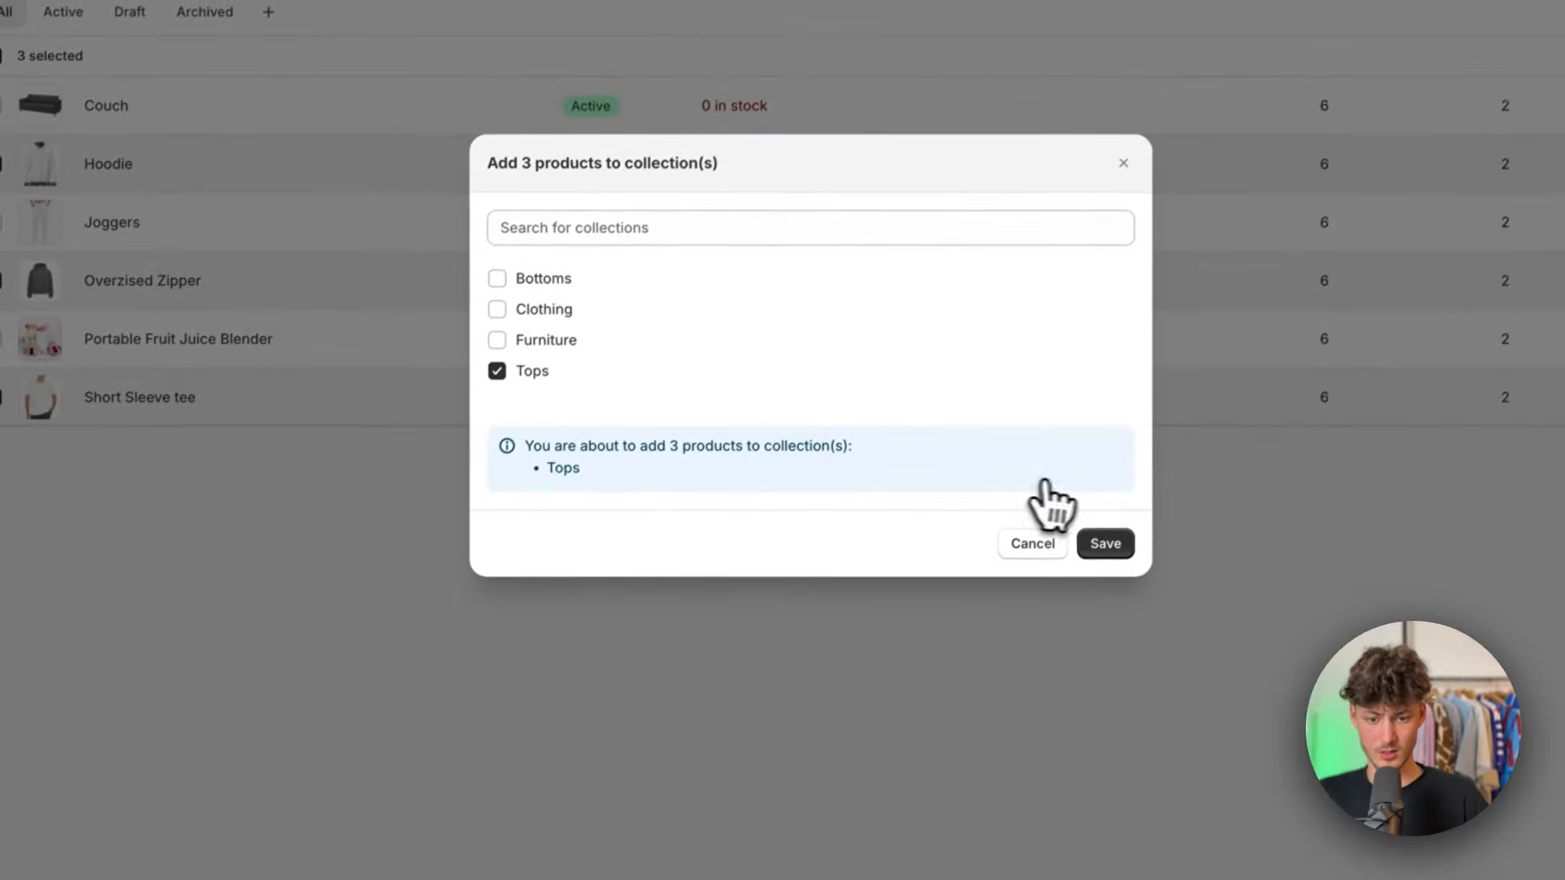
left_click(1105, 544)
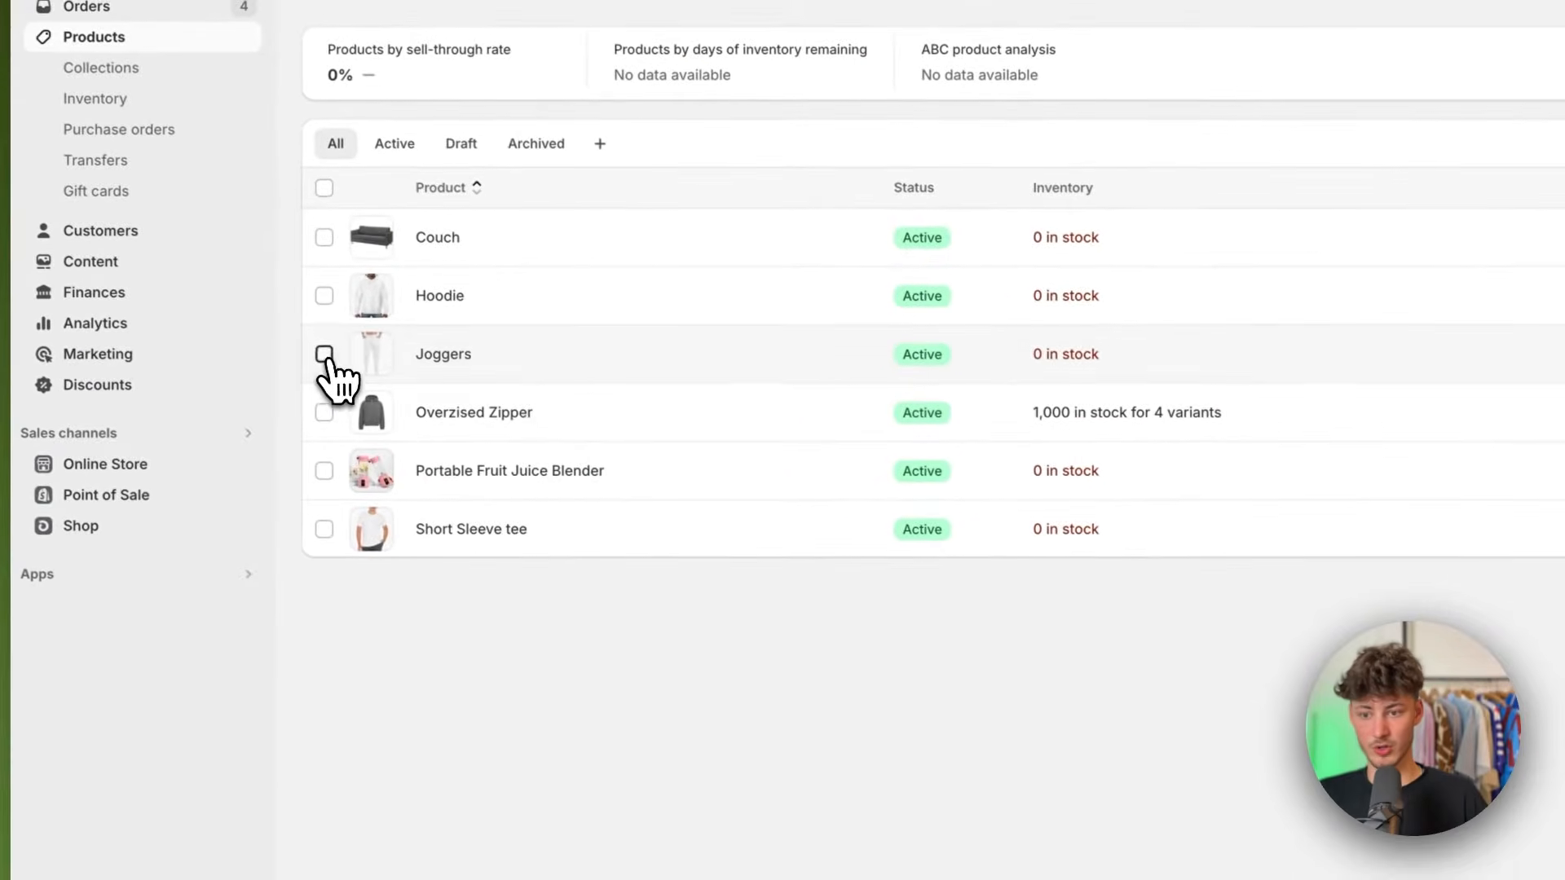
Step: Add the Joggers product to the Bottoms collection and save
left_click(325, 355)
left_click(1442, 368)
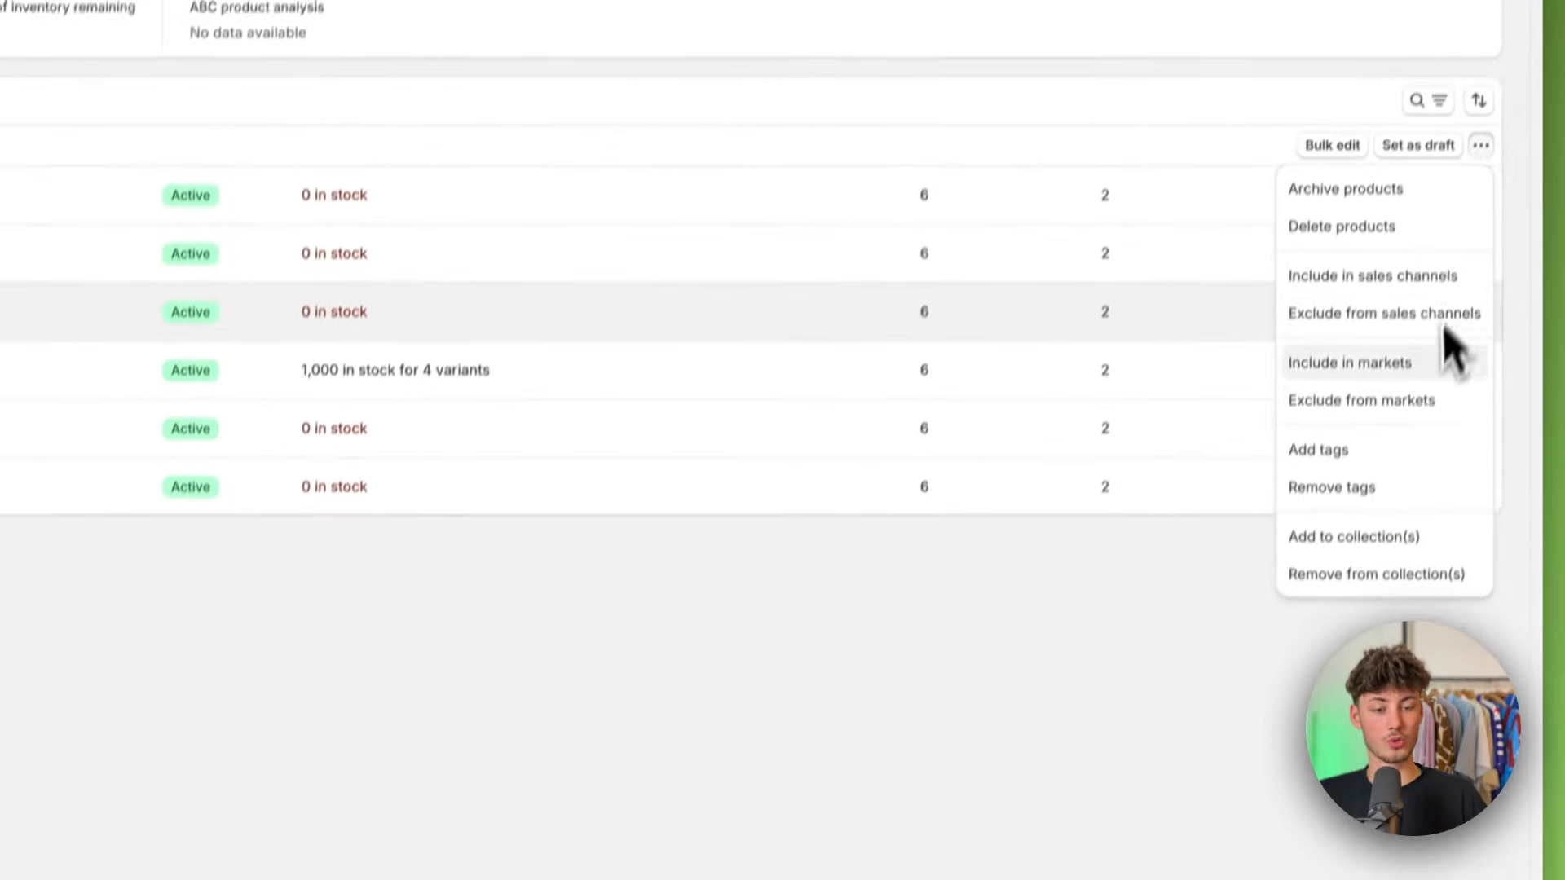
left_click(1391, 542)
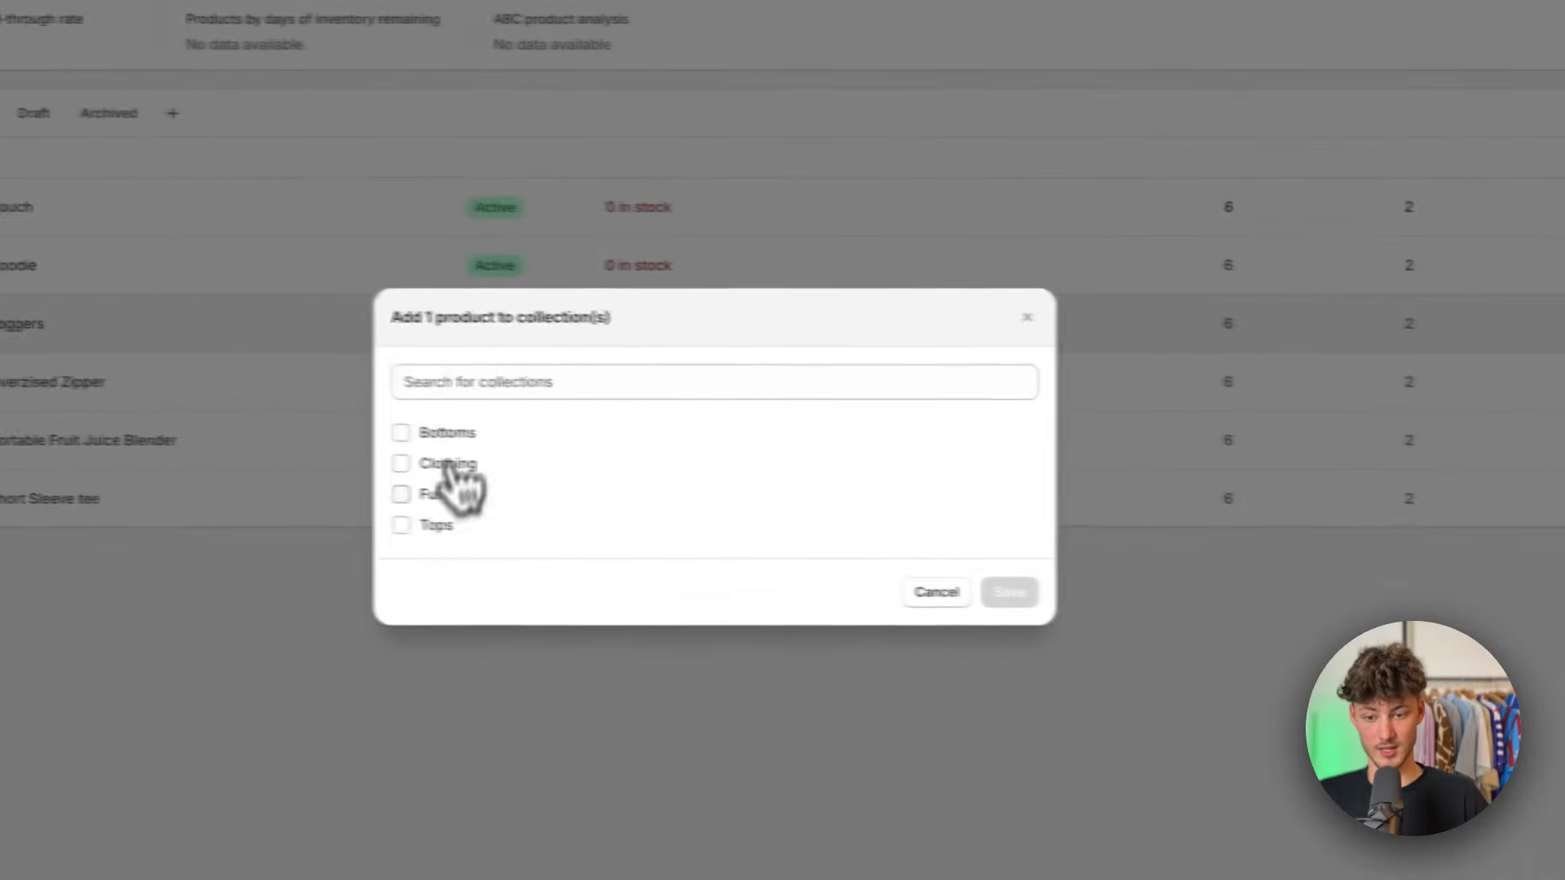
left_click(400, 432)
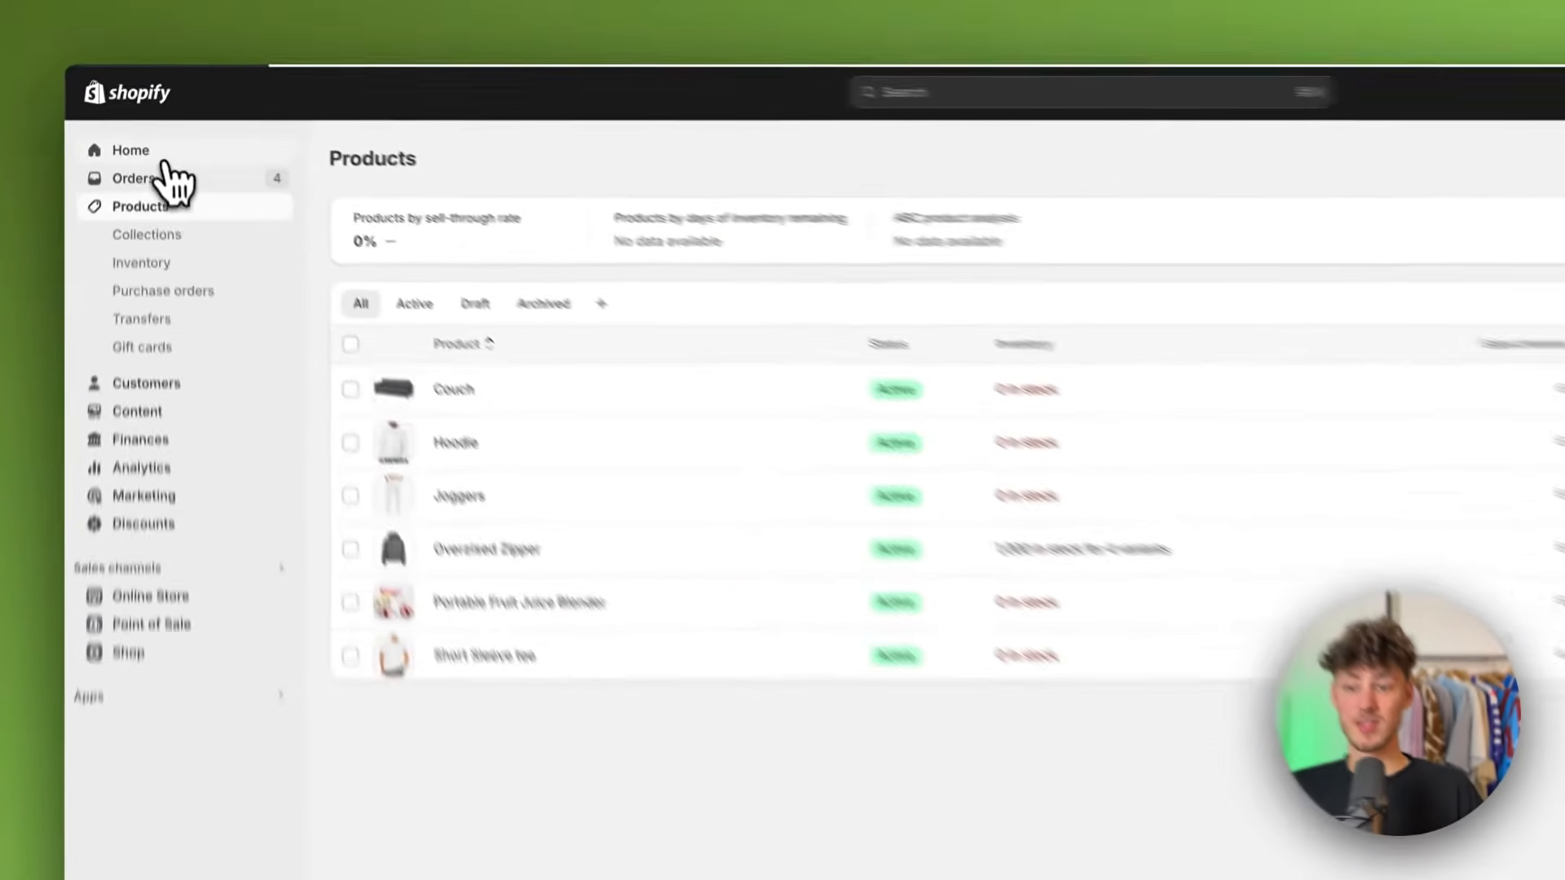
Step: View the live online store's collections list page and check the Clothing collection
left_click(153, 140)
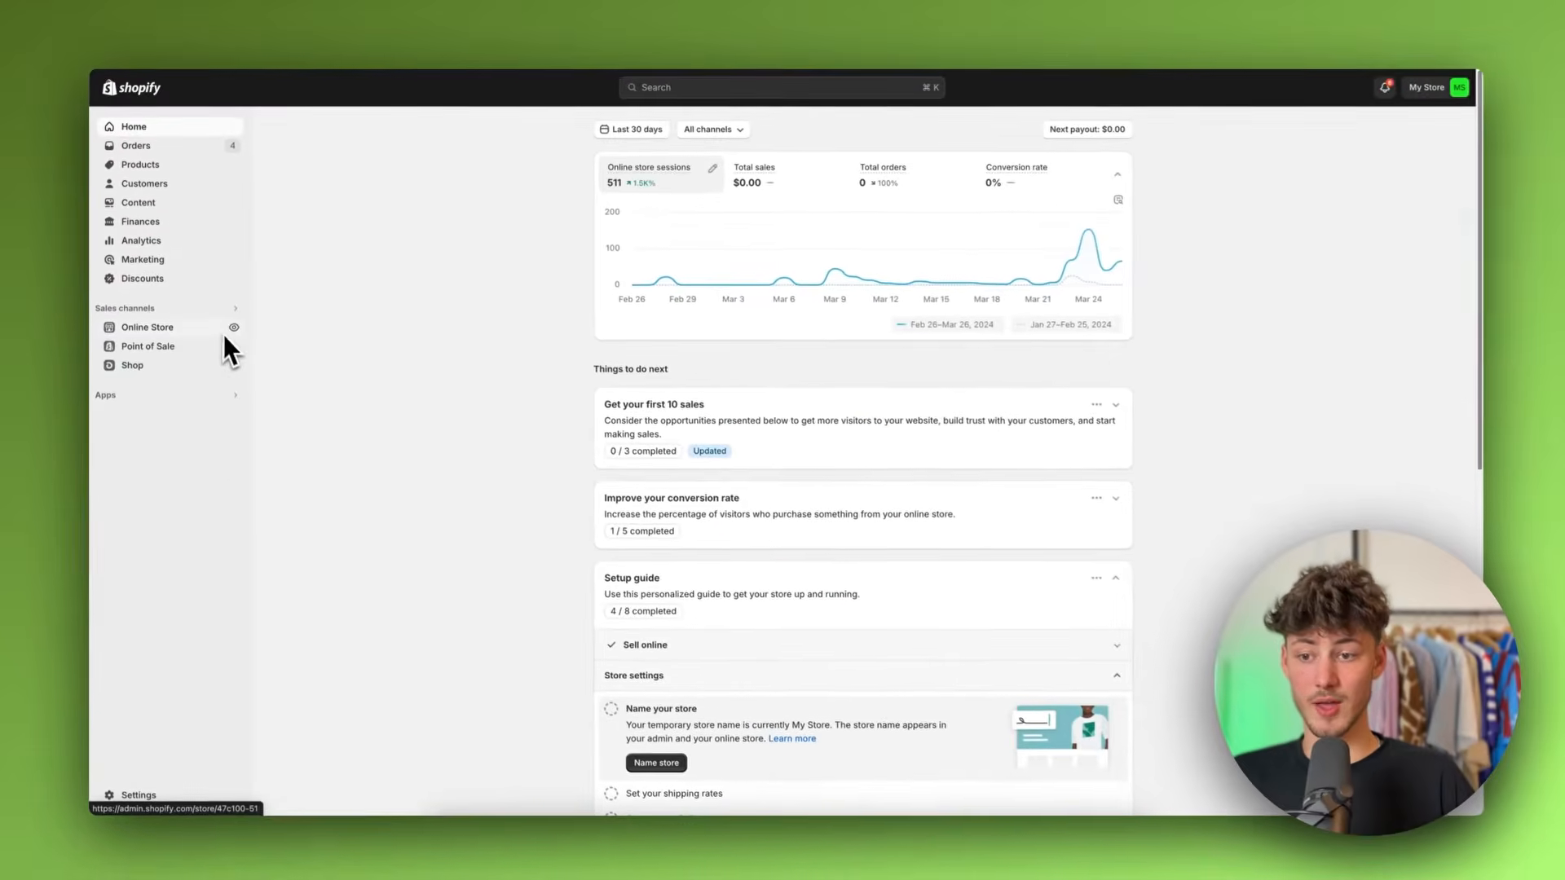
left_click(234, 327)
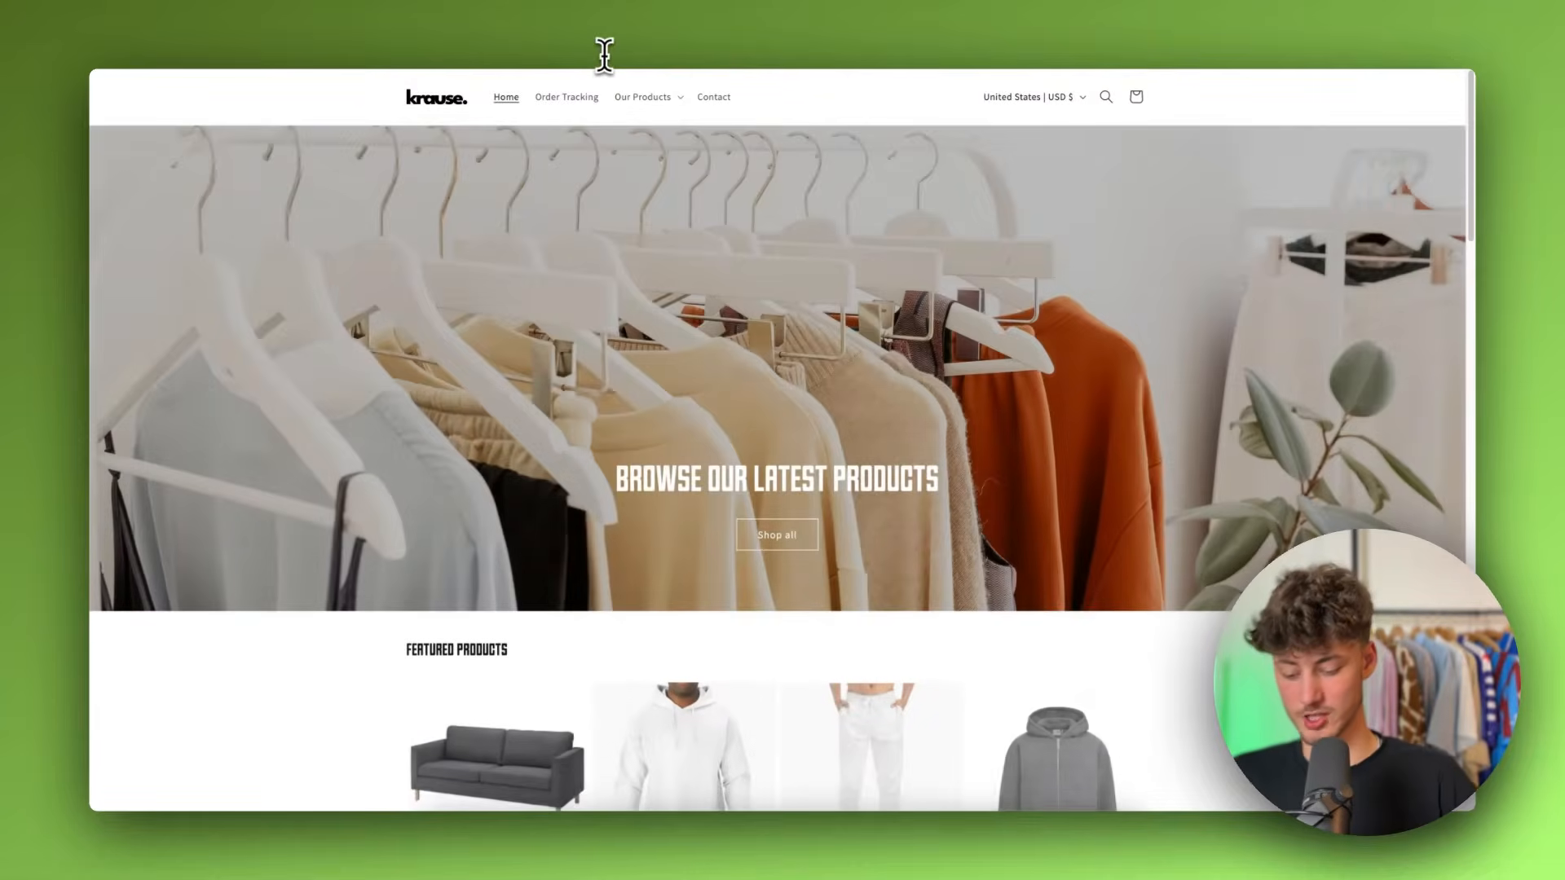
left_click(604, 55)
key("Return")
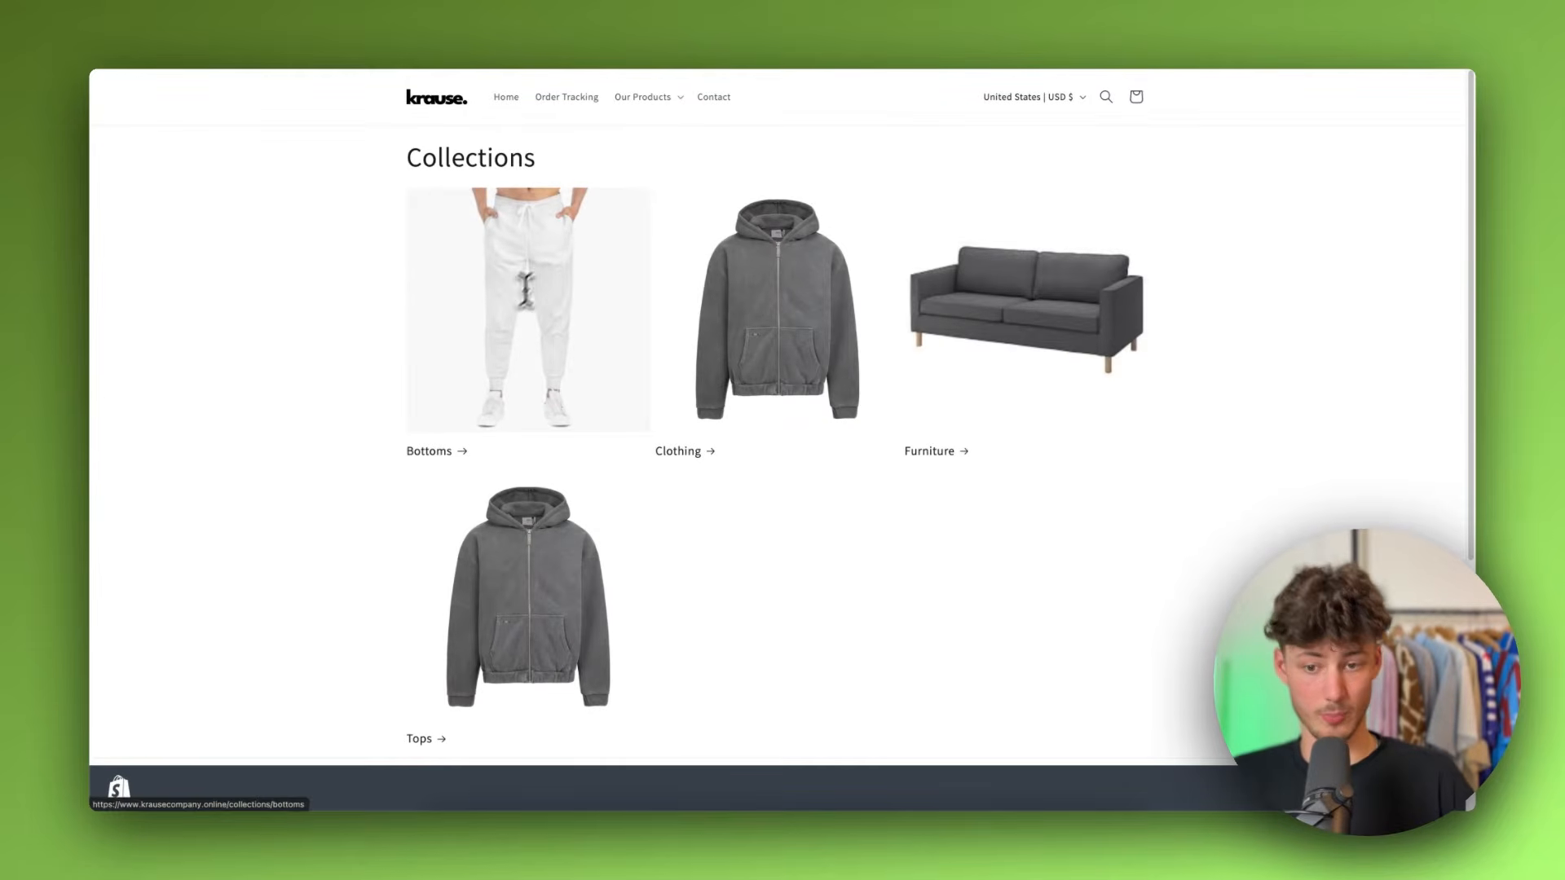
scroll(871, 346, "down", 3)
scroll(426, 353, "up", 3)
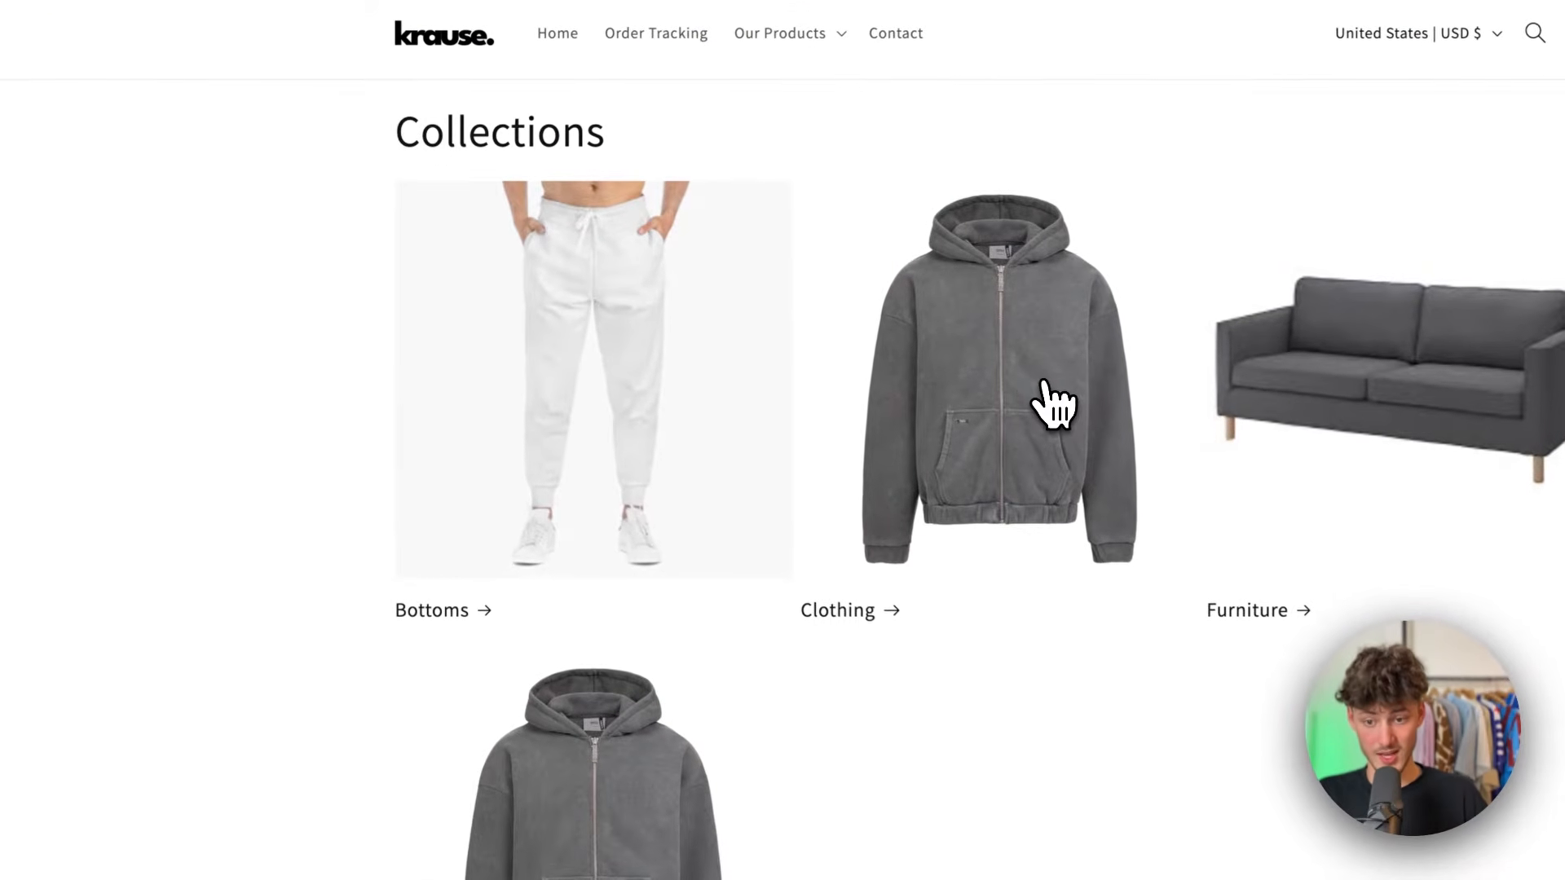
left_click(805, 326)
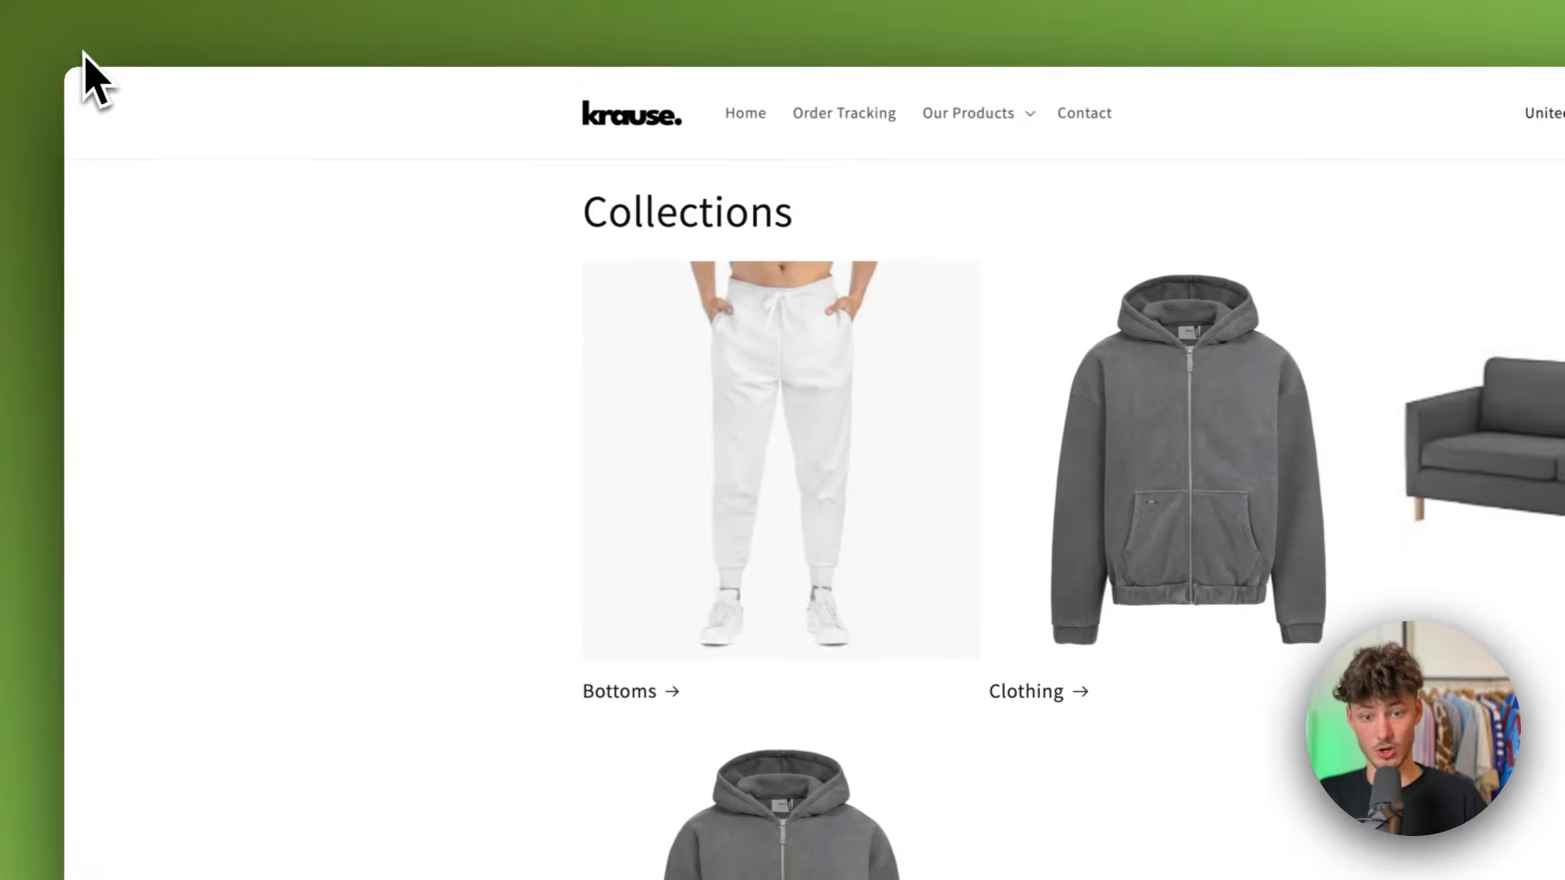
left_click(1103, 476)
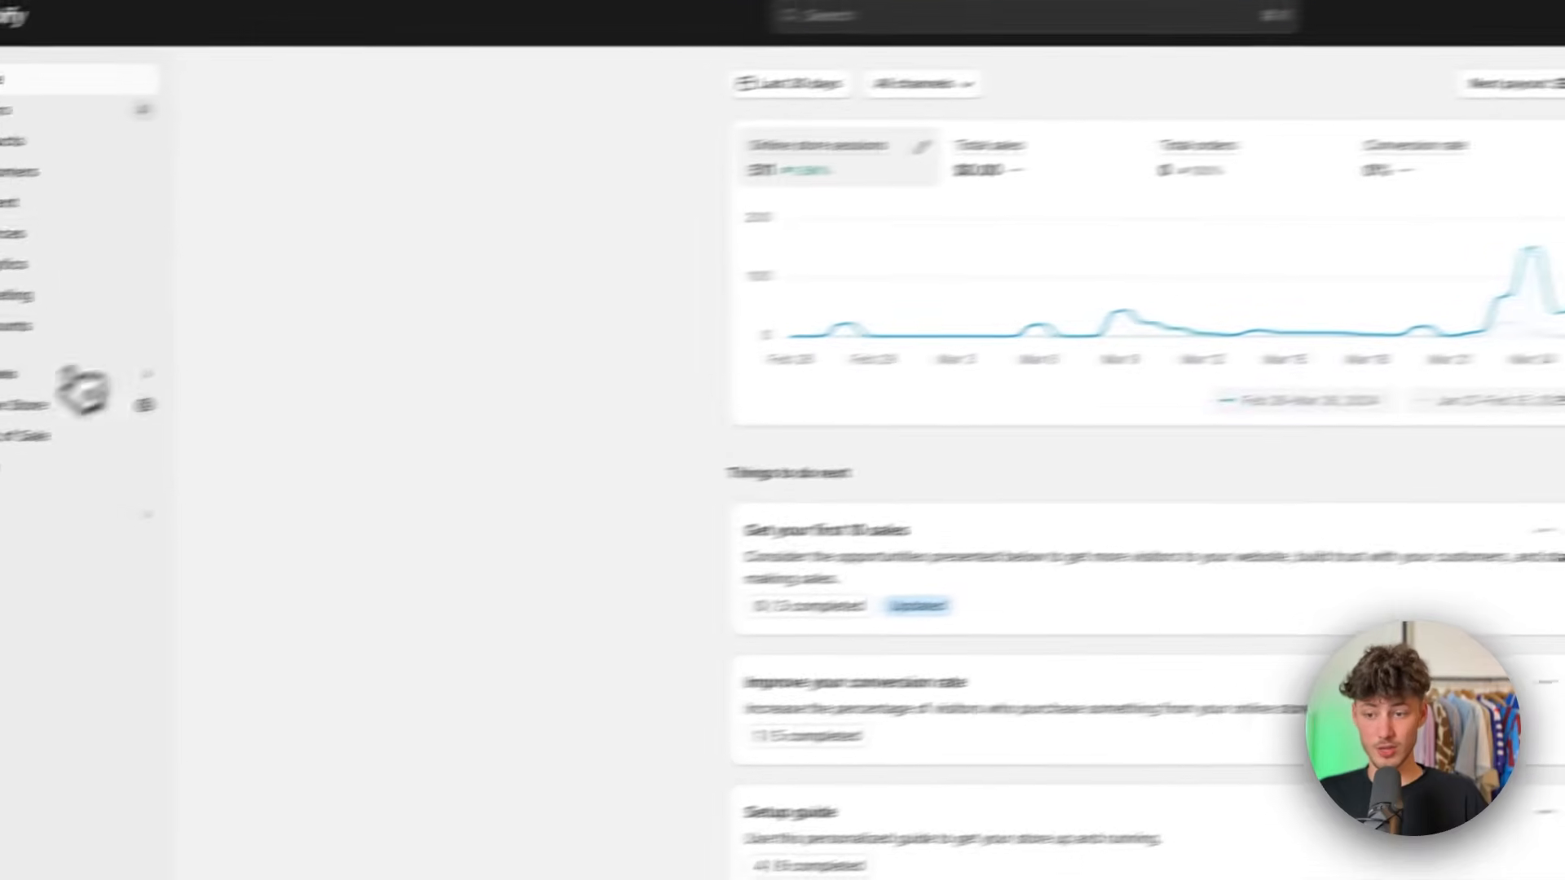
Step: Open the online store's live Dawn theme for customization
left_click(36, 404)
left_click(32, 430)
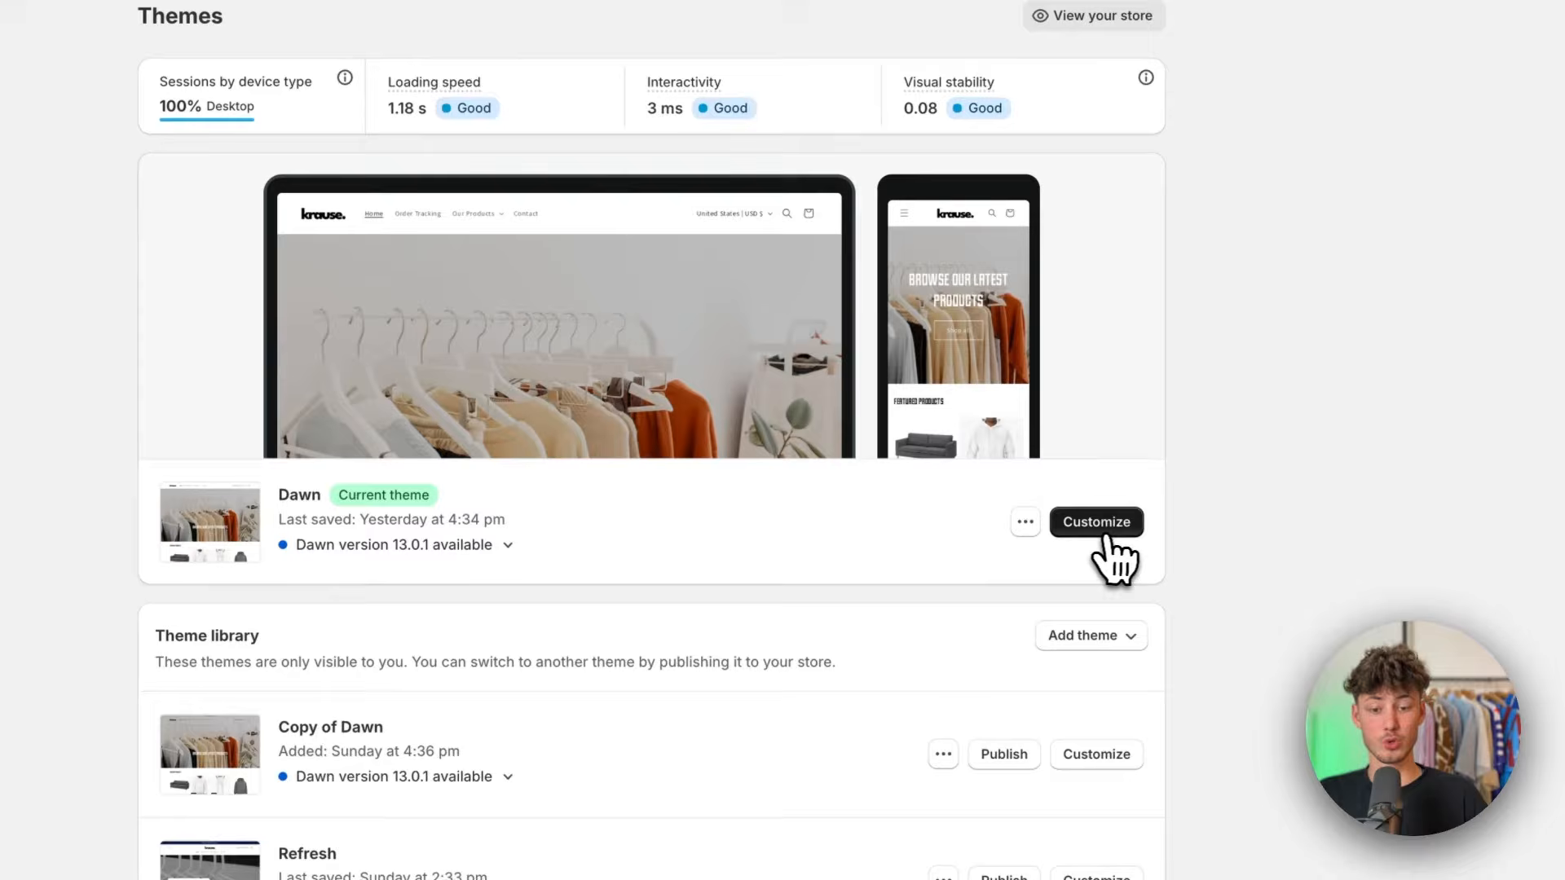
left_click(1109, 534)
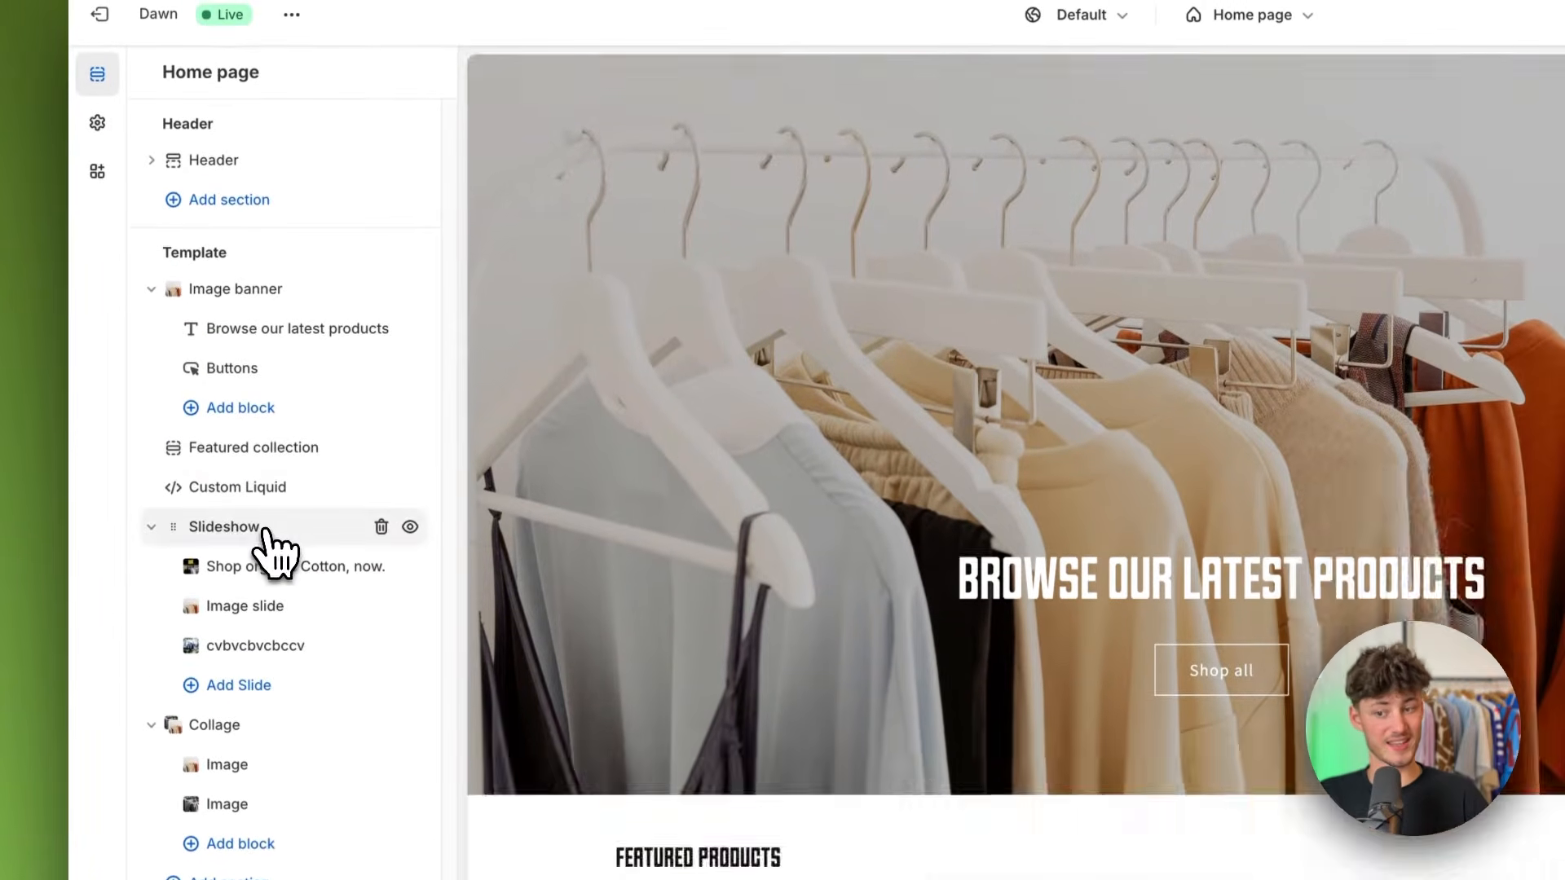
Step: Look at the Slideshow section's settings and the other sections in the home page preview
left_click(262, 528)
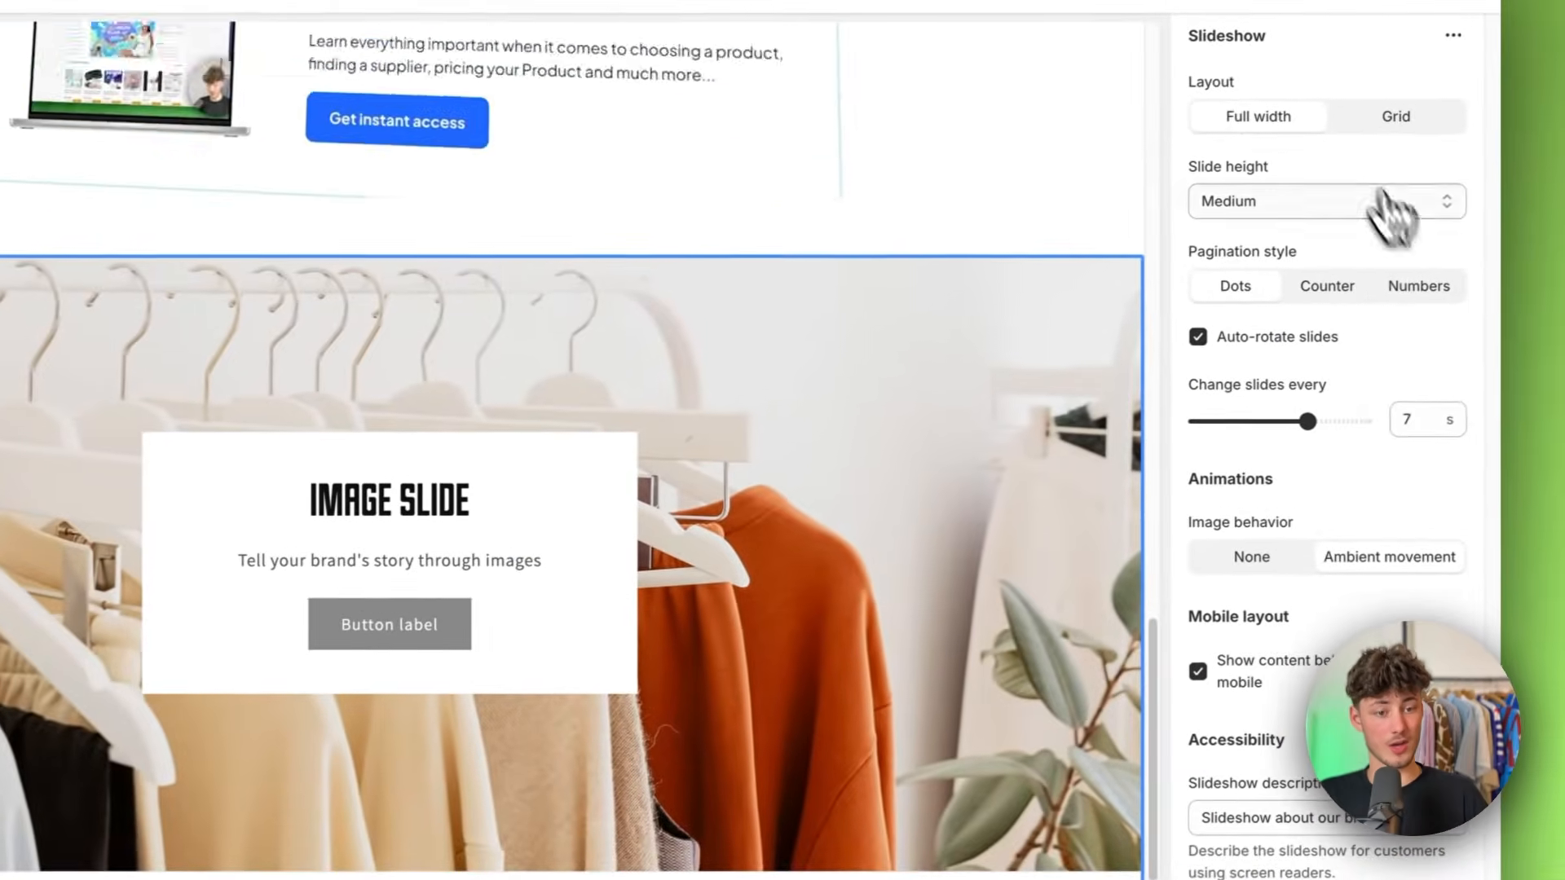
scroll(706, 487, "down", 2)
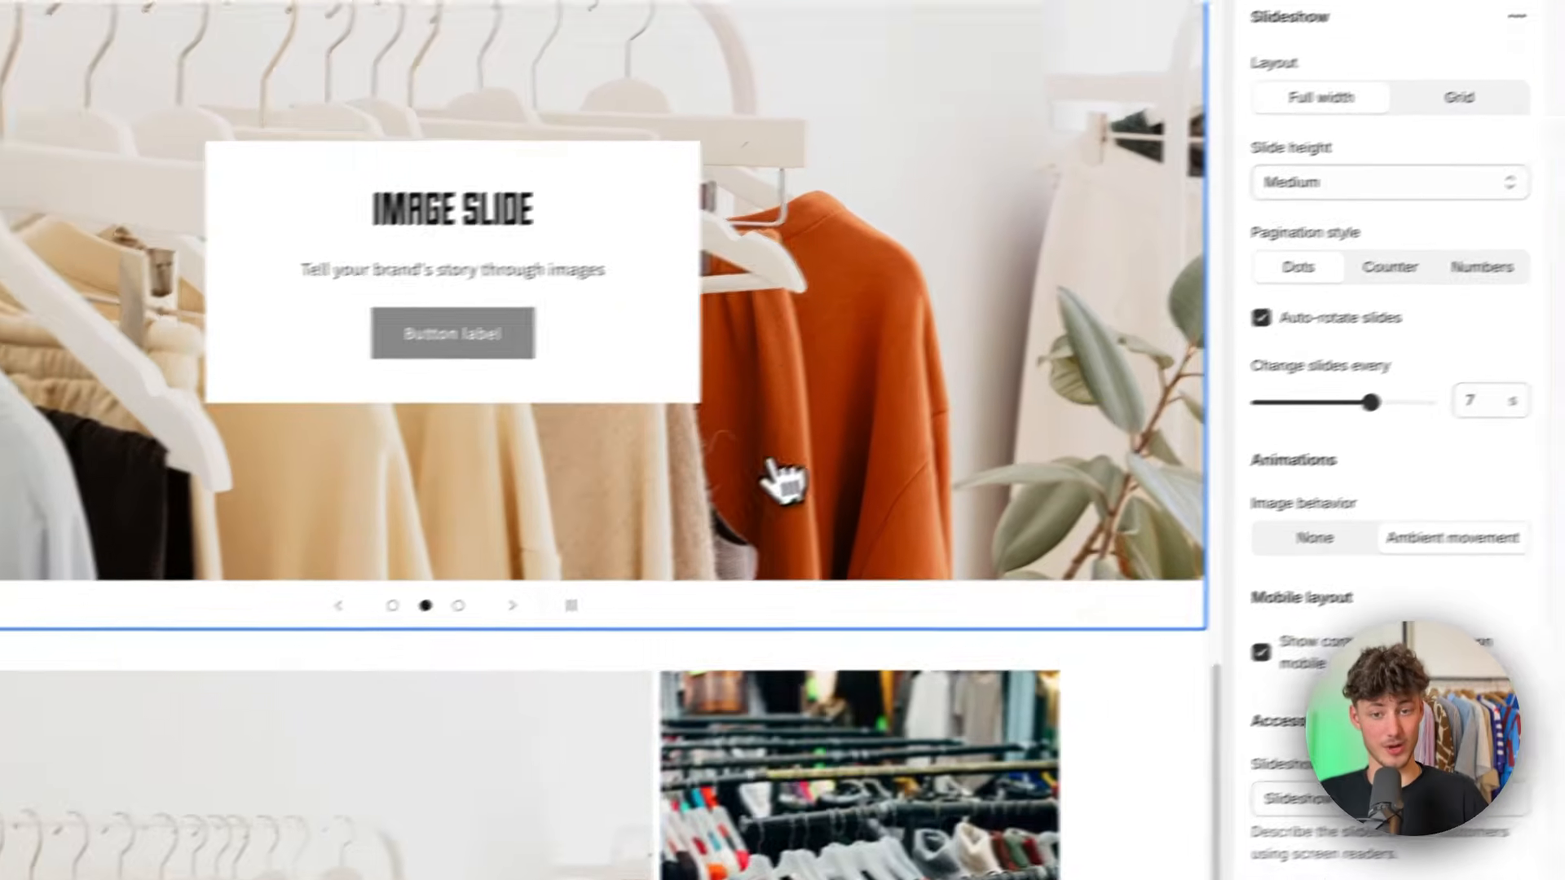
scroll(698, 492, "up", 10)
scroll(699, 472, "down", 3)
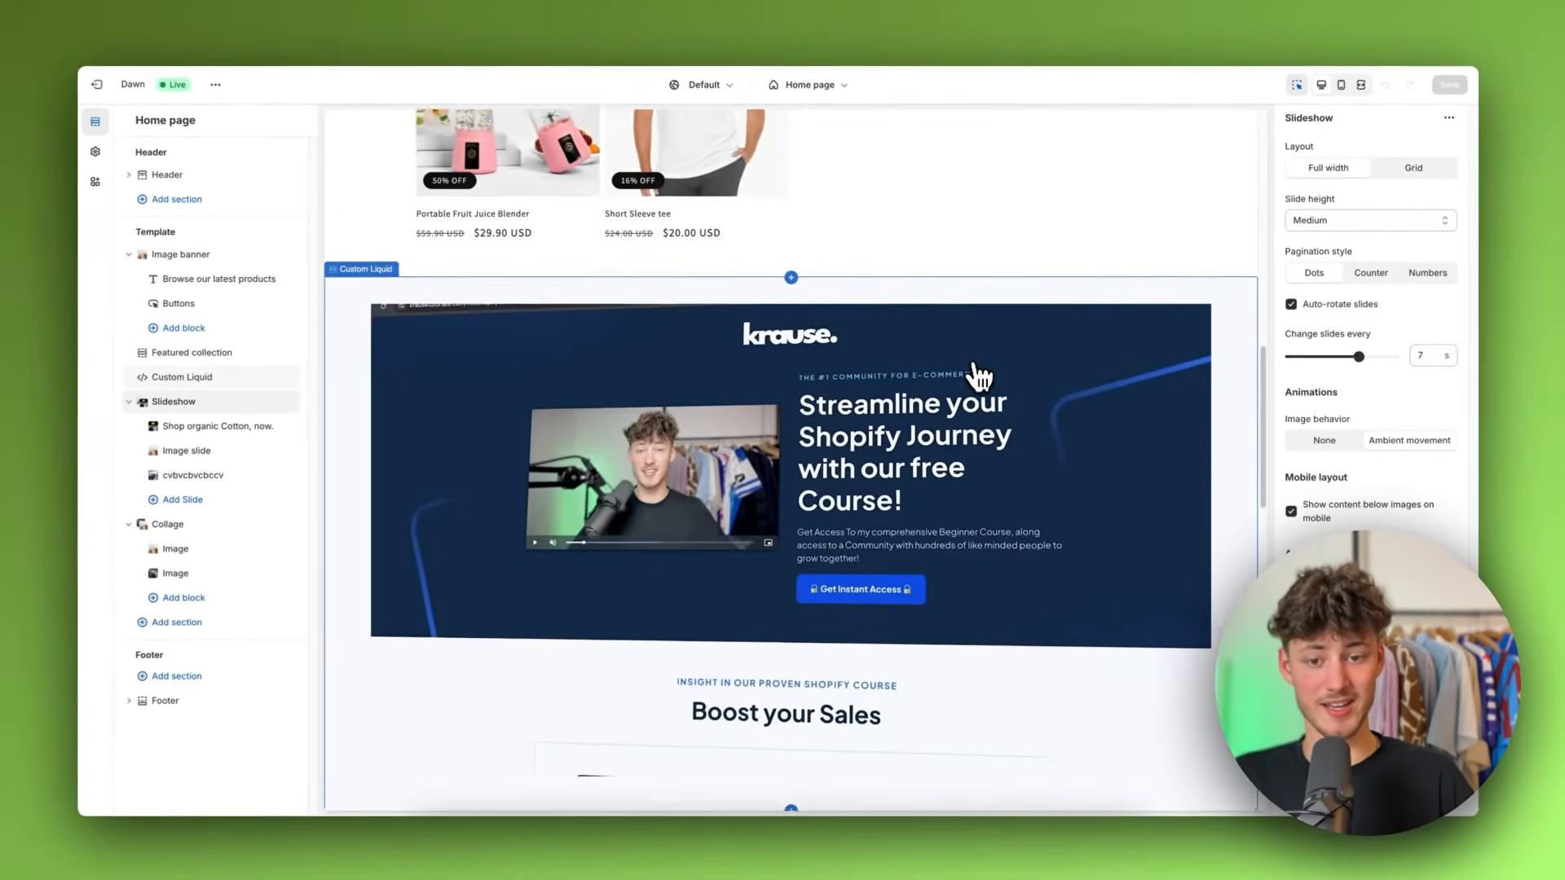
scroll(978, 373, "down", 3)
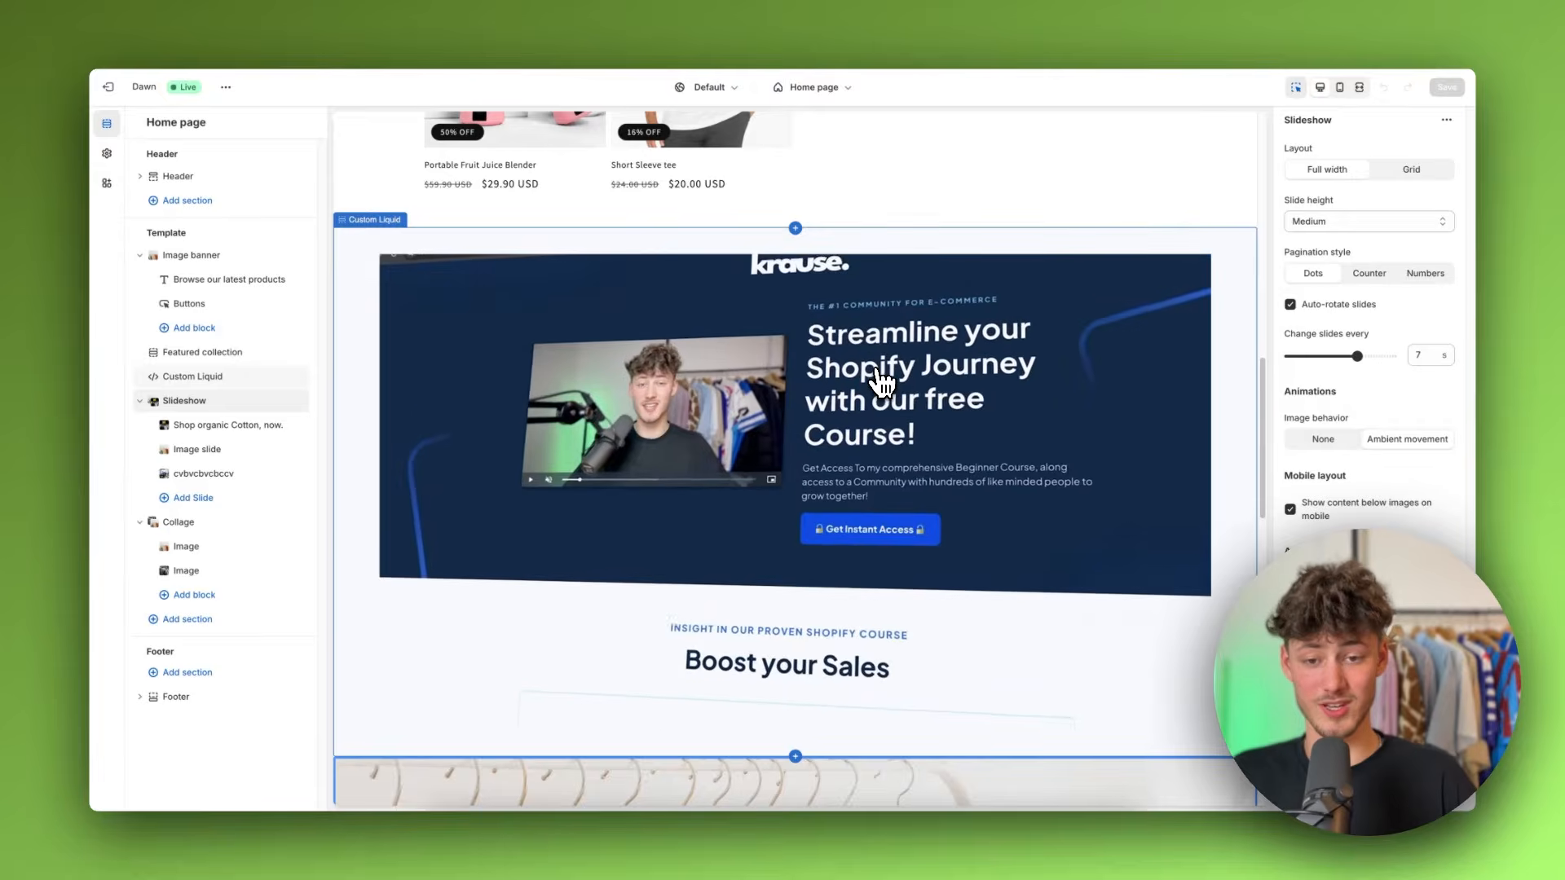
scroll(883, 380, "up", 10)
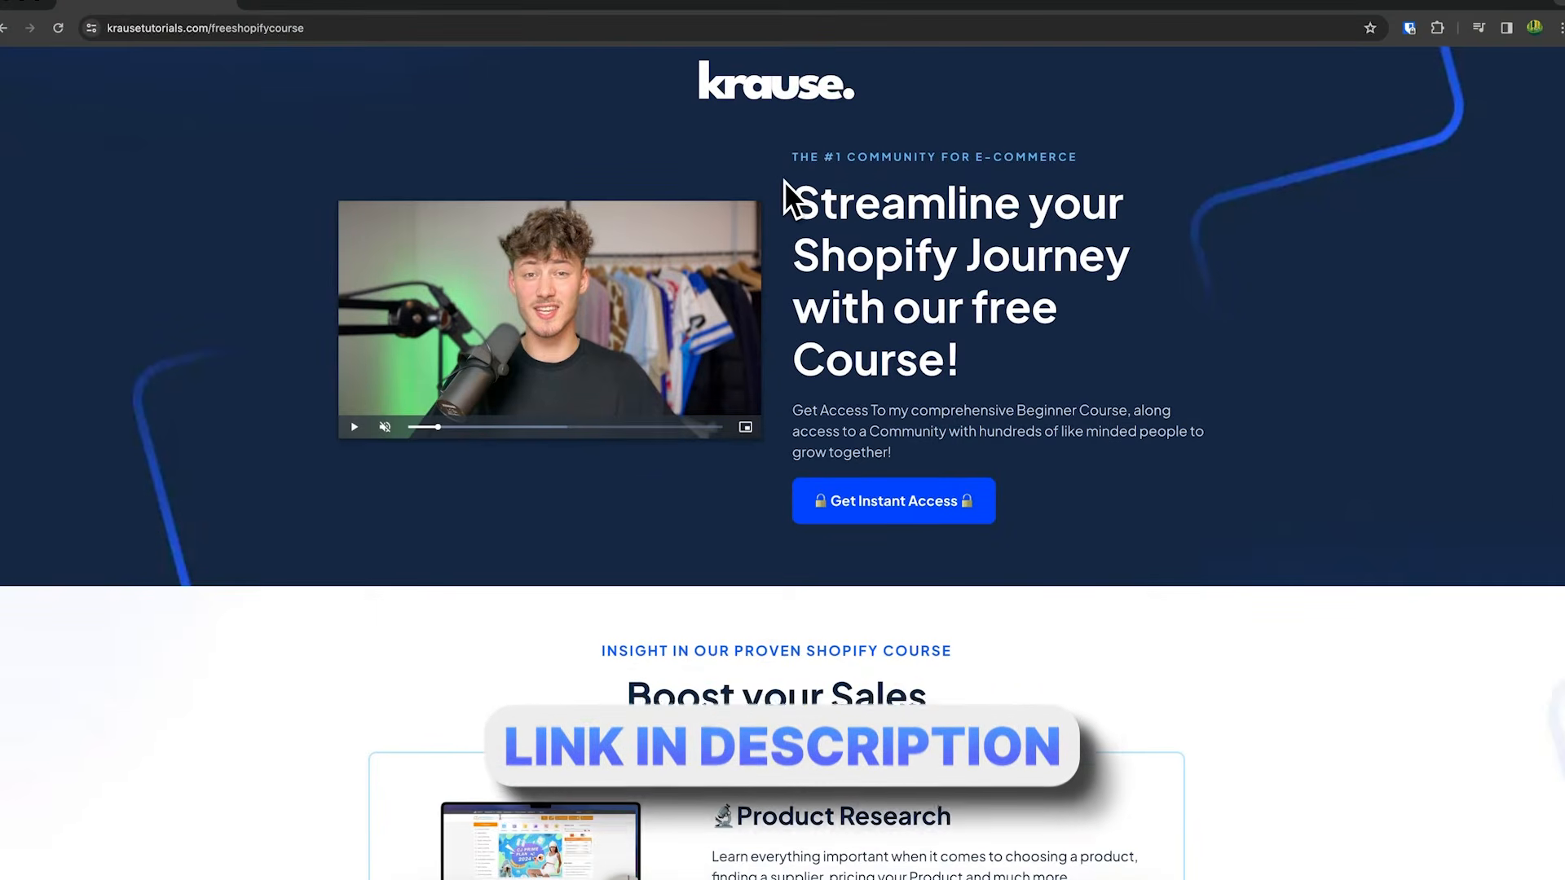
left_click_drag(786, 199, 1105, 423)
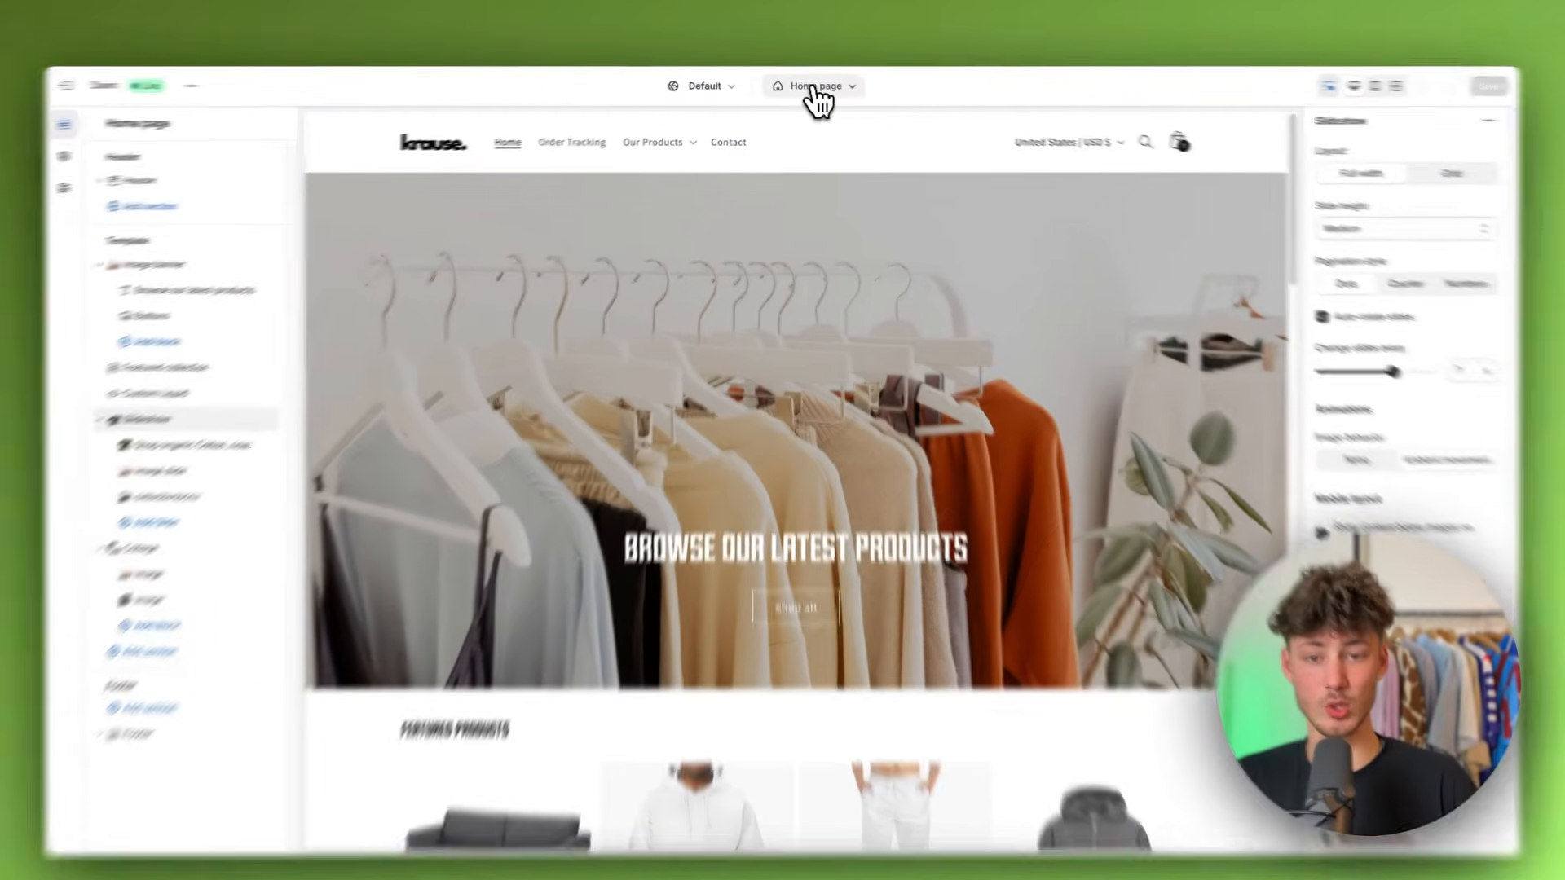
Step: Switch the theme editor from the home page to the Default collection template
left_click(810, 84)
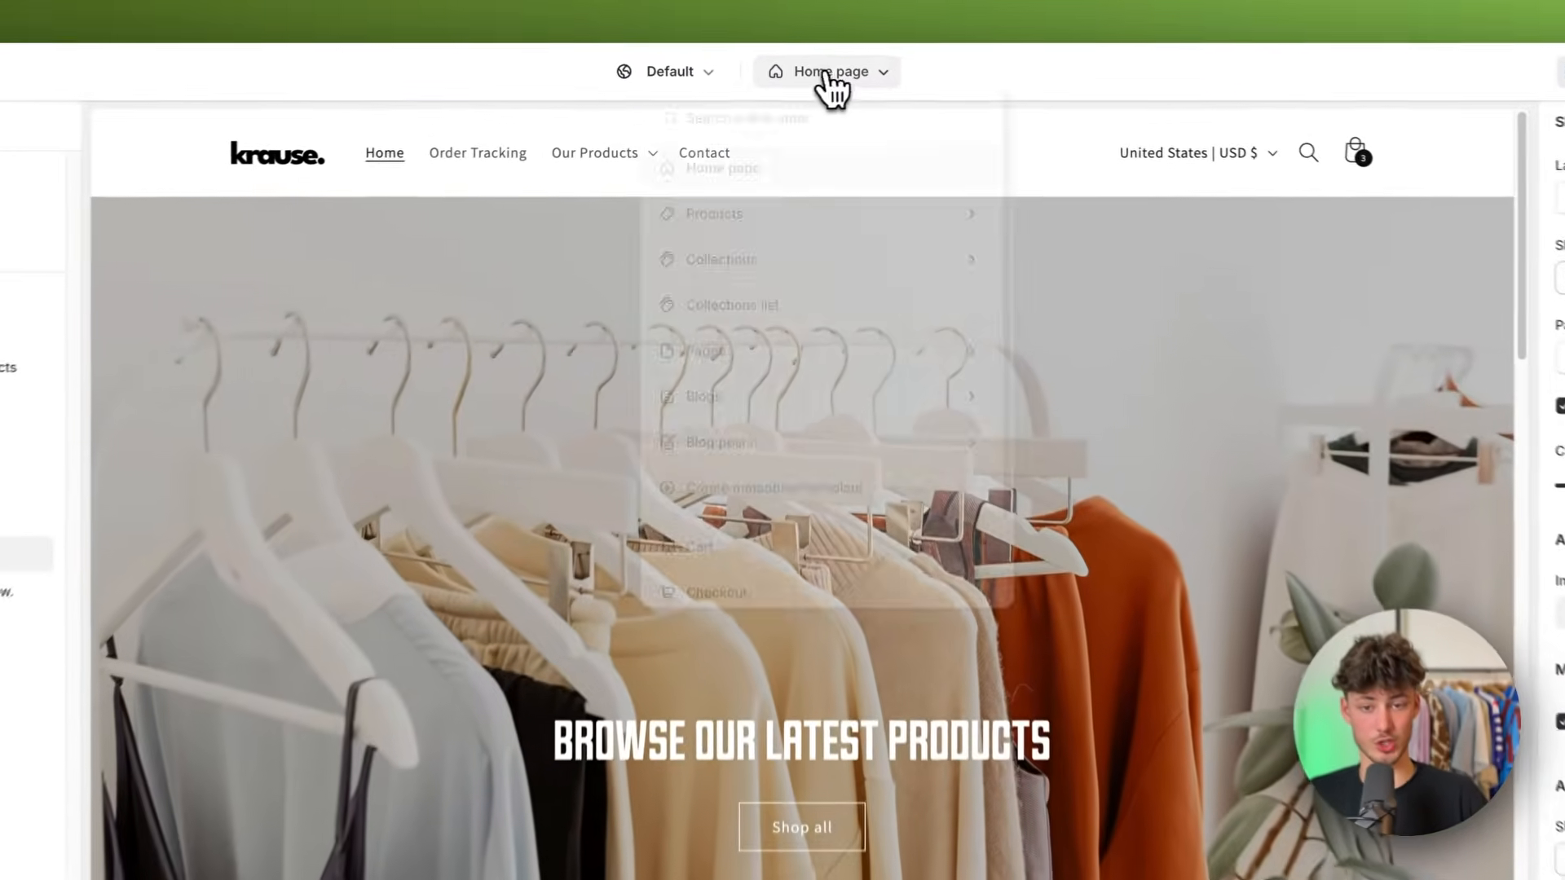
left_click(821, 282)
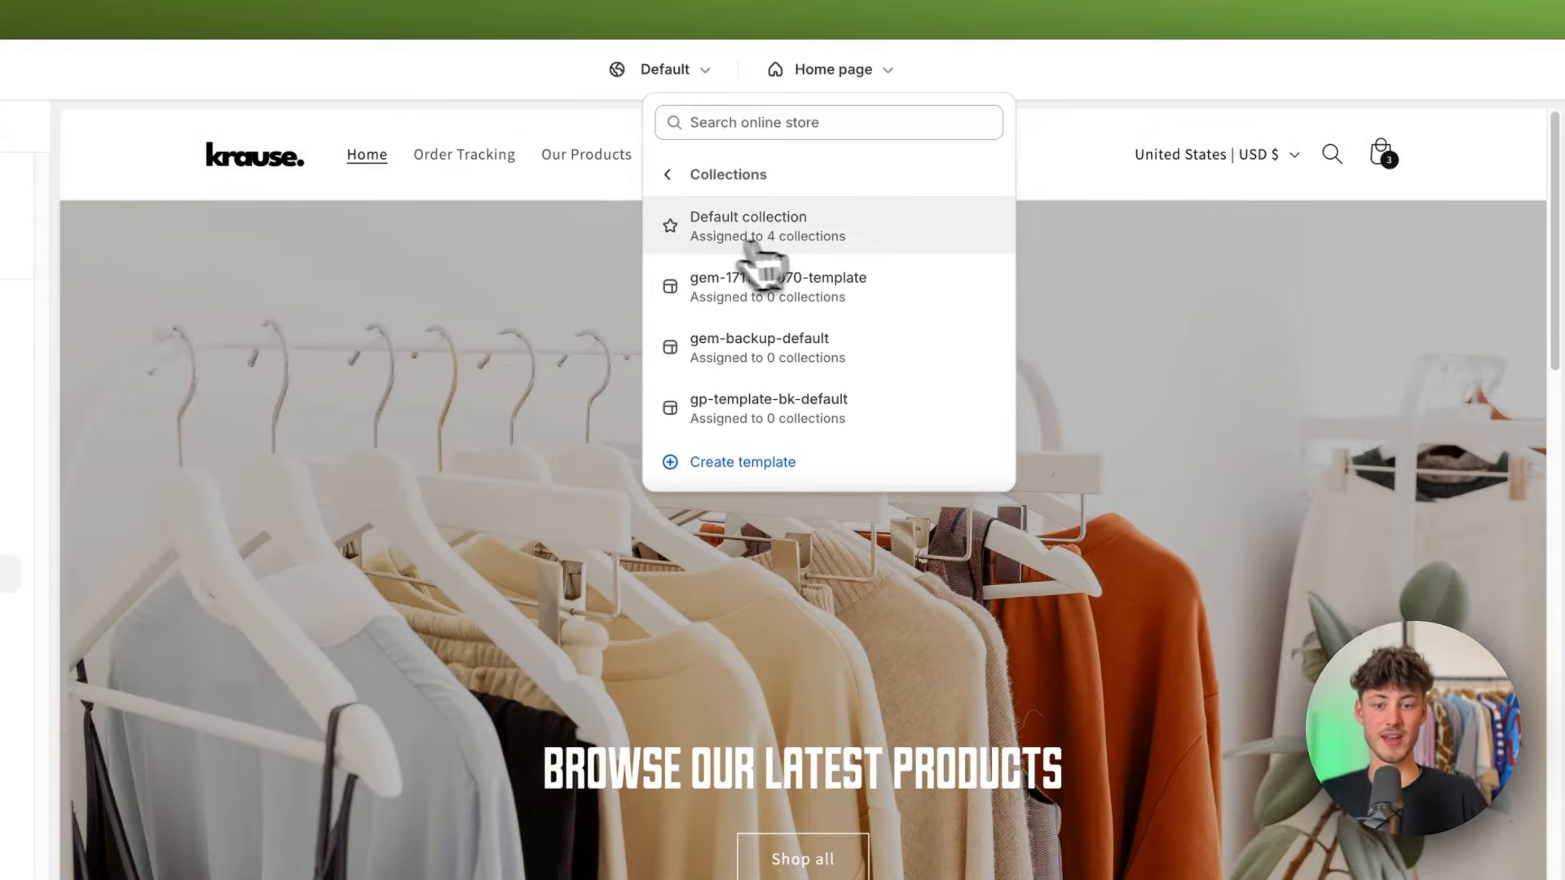
left_click(778, 235)
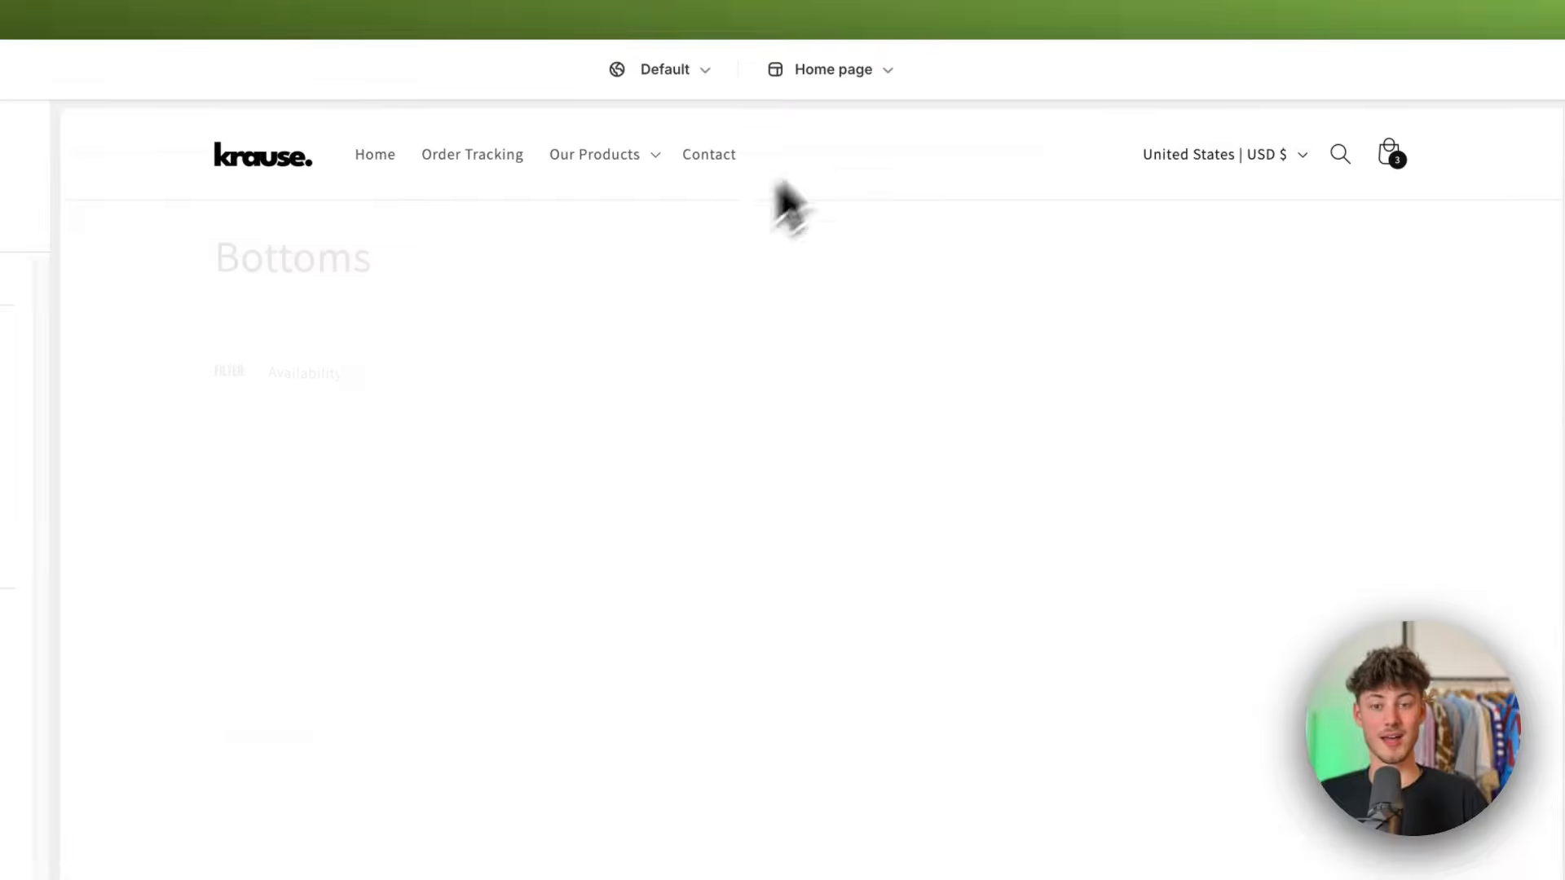
left_click(835, 79)
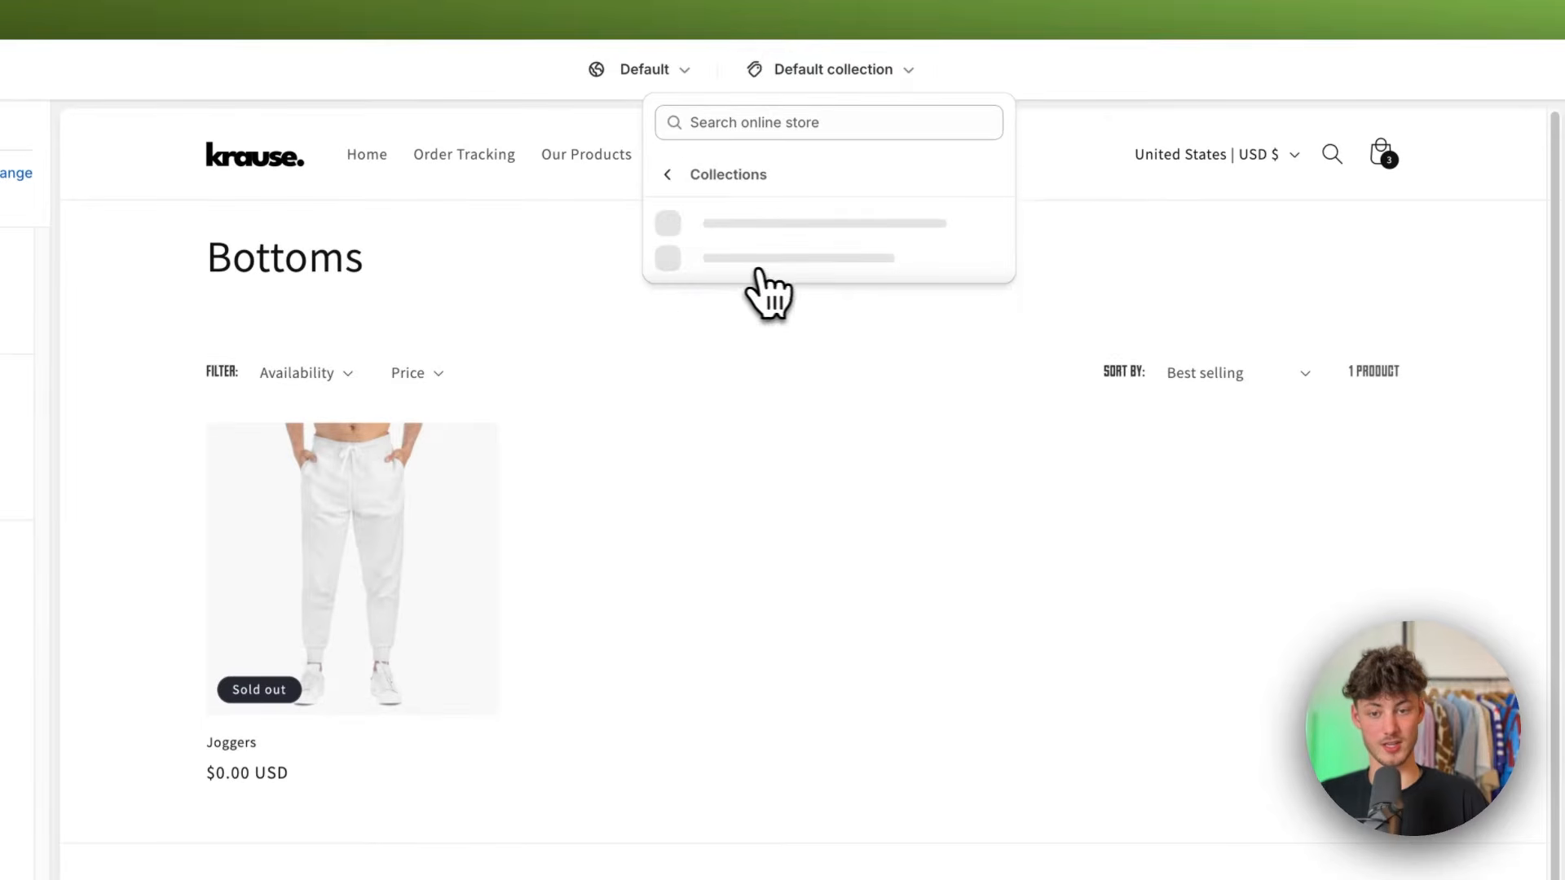
left_click(872, 75)
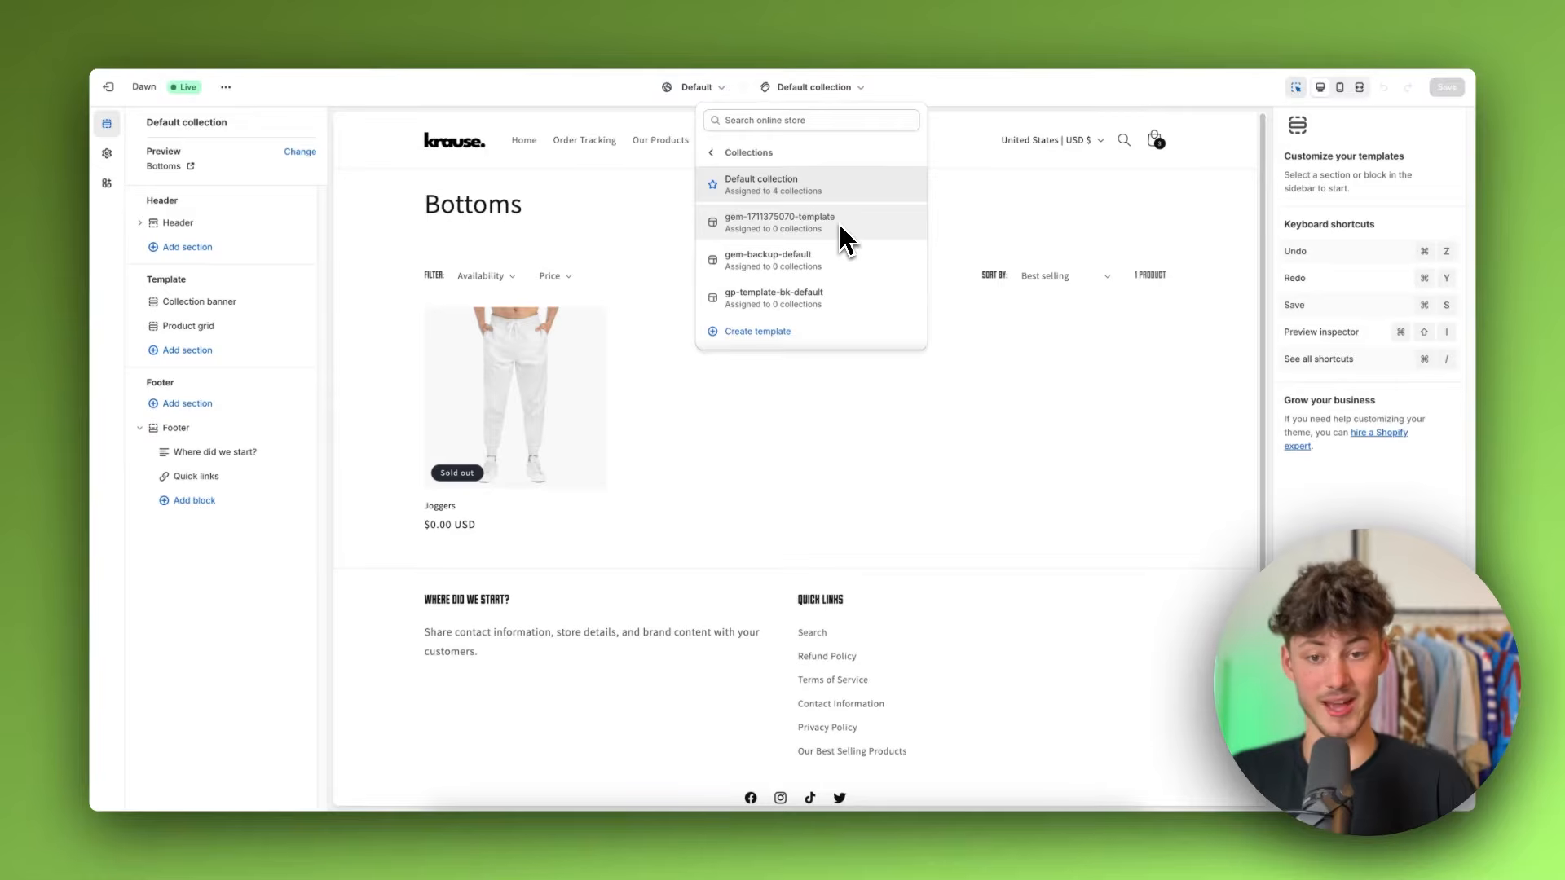
left_click(984, 227)
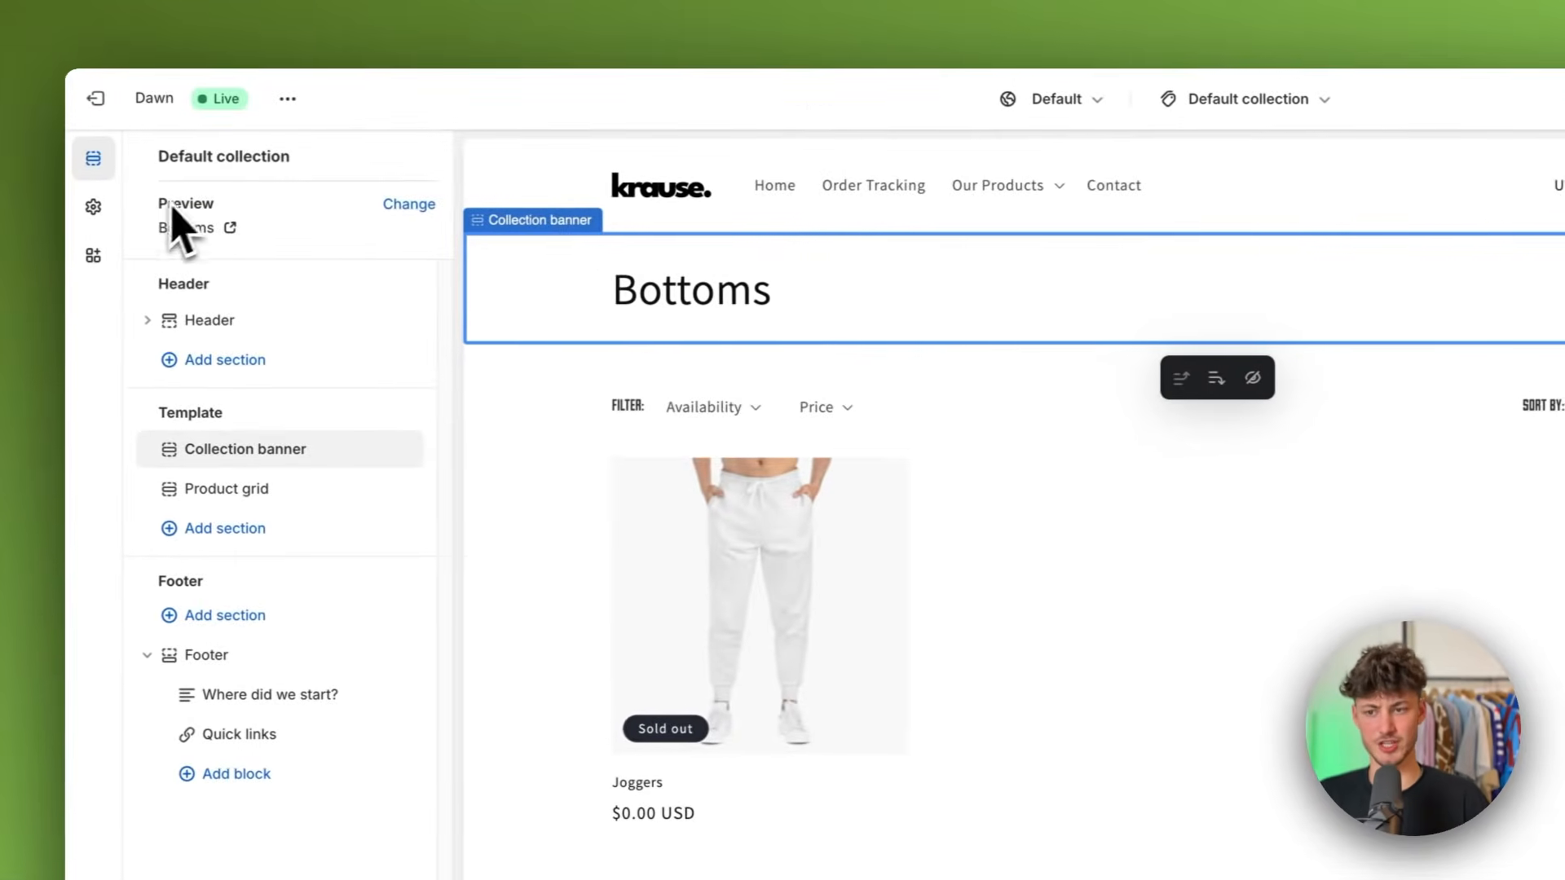
Step: Change the template's preview collection to Clothing
double_click(172, 201)
left_click(401, 204)
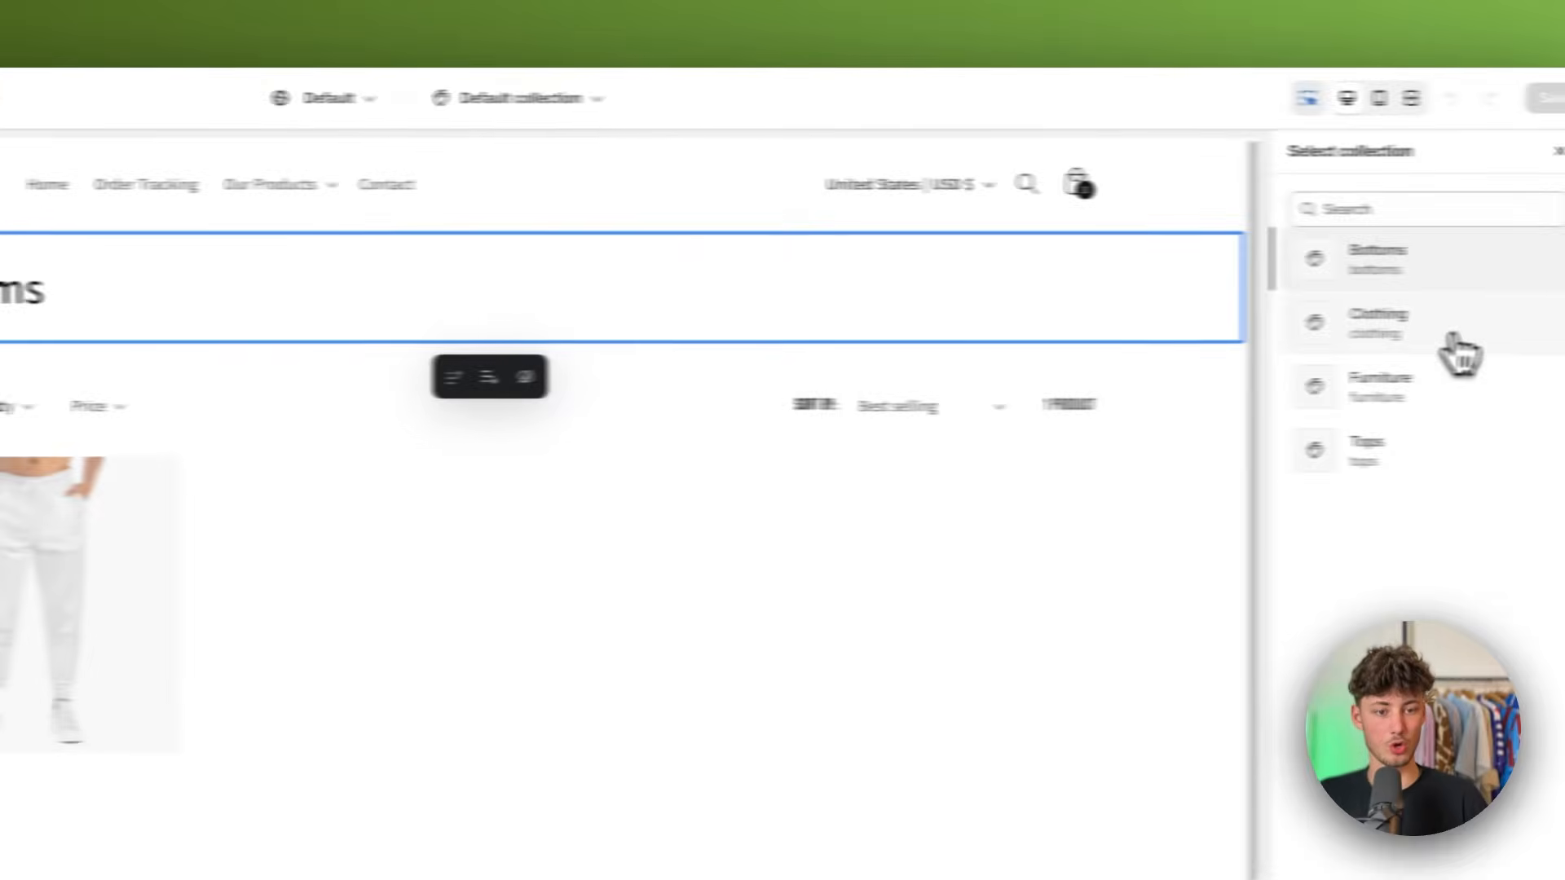
left_click(1367, 346)
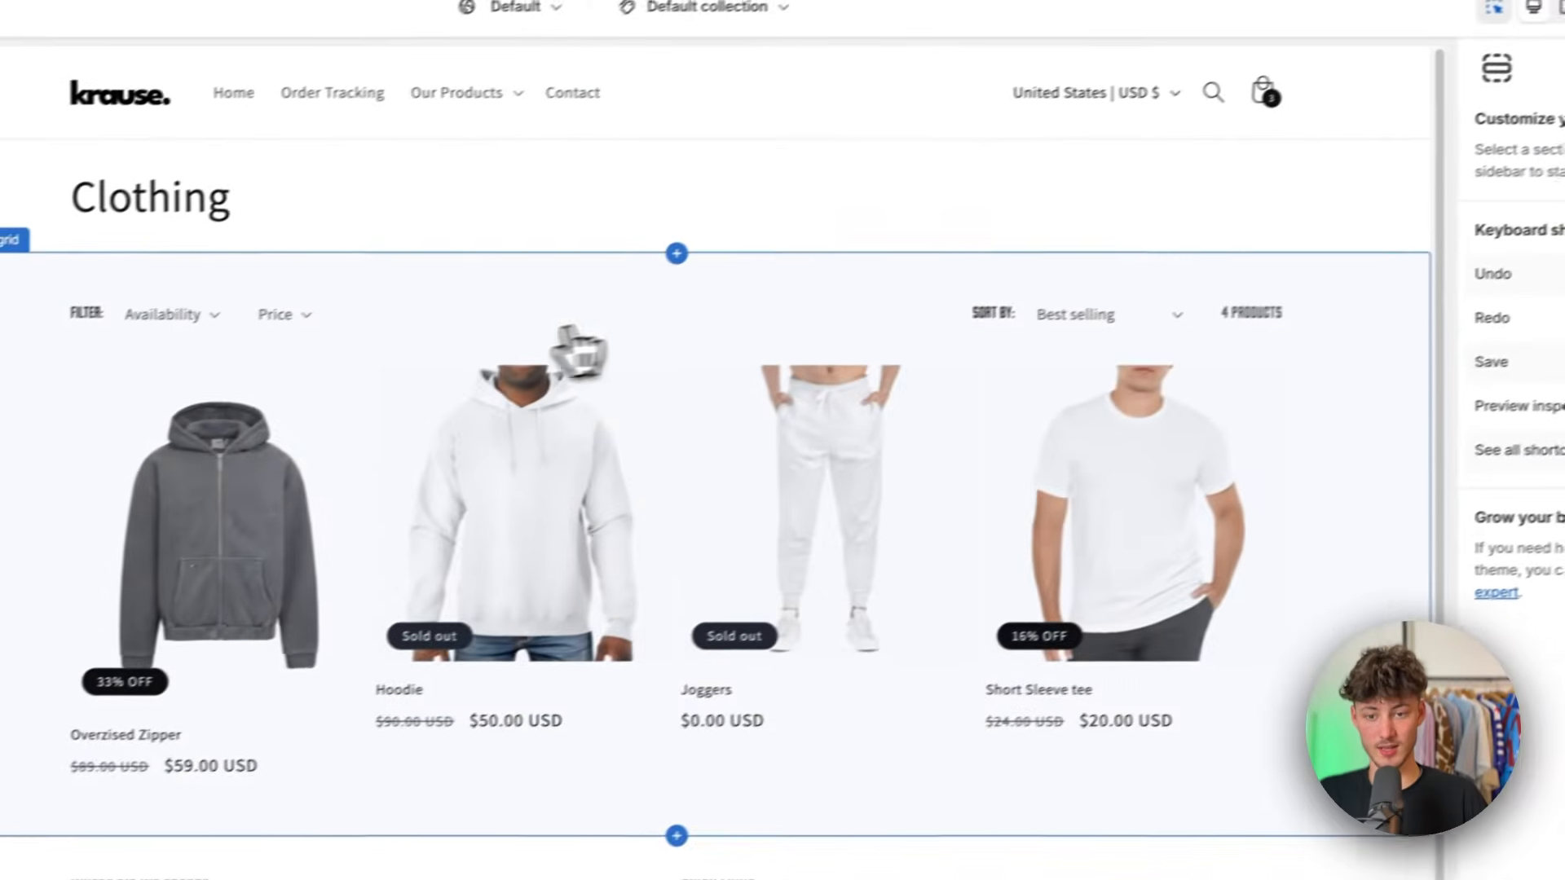
left_click(391, 353)
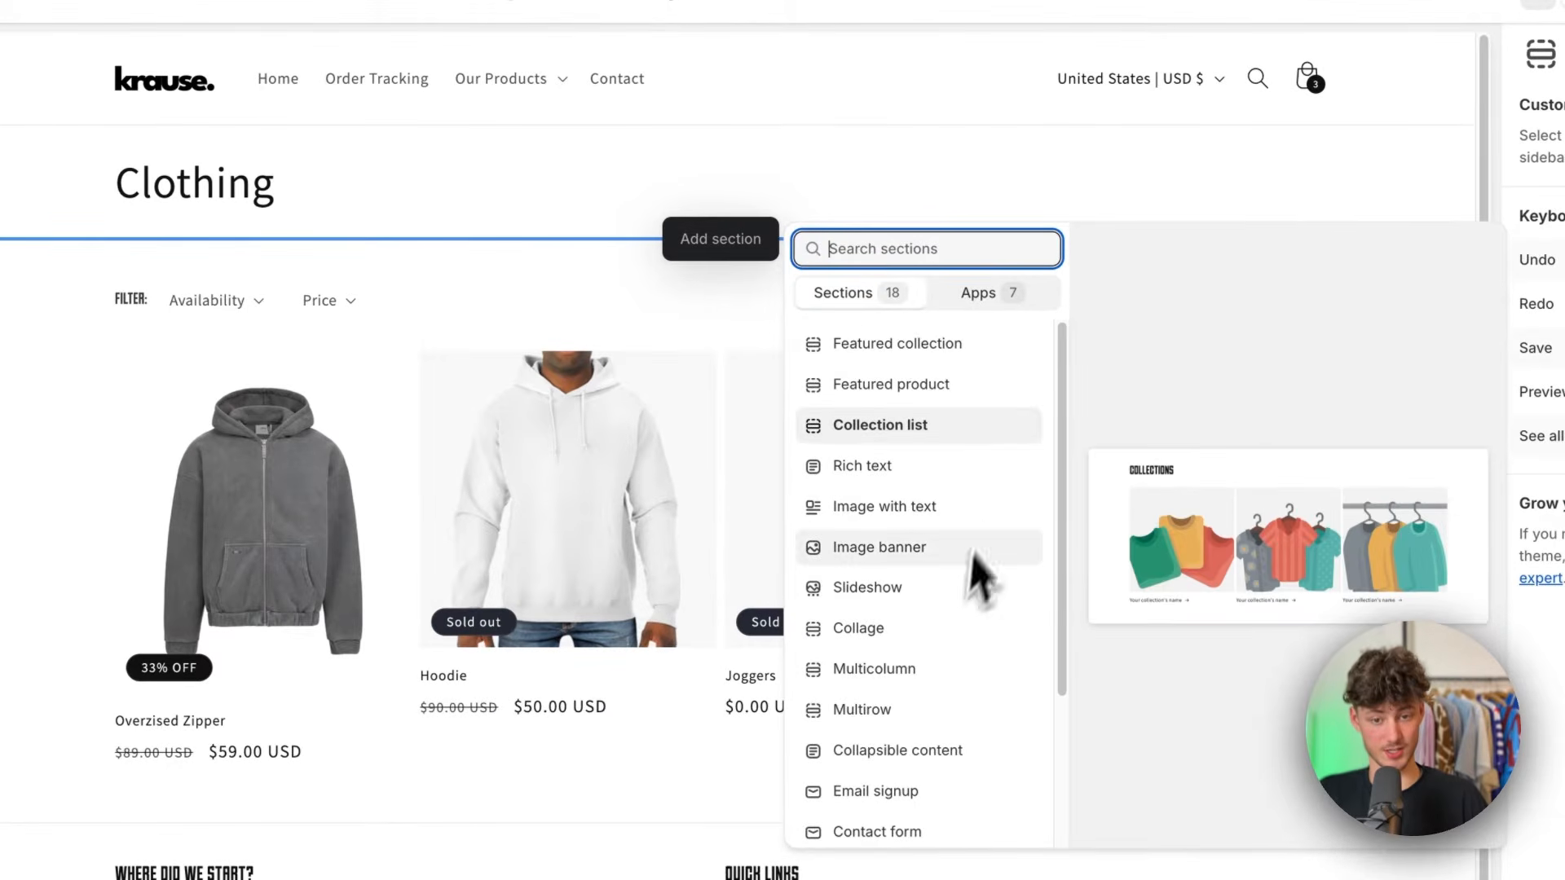
left_click(545, 289)
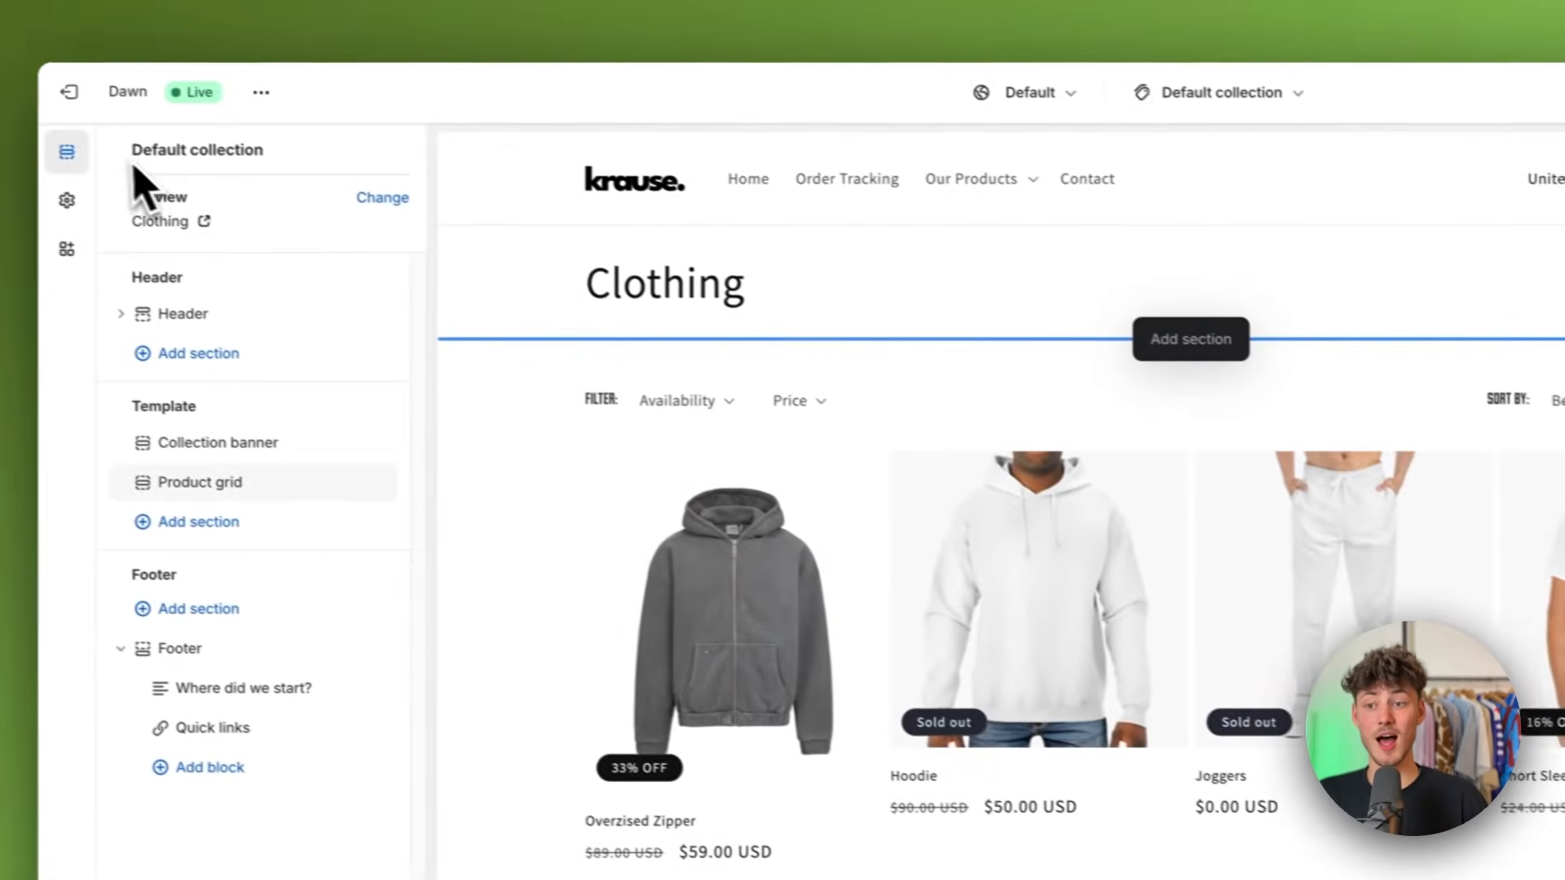
left_click_drag(160, 156, 248, 155)
left_click(326, 161)
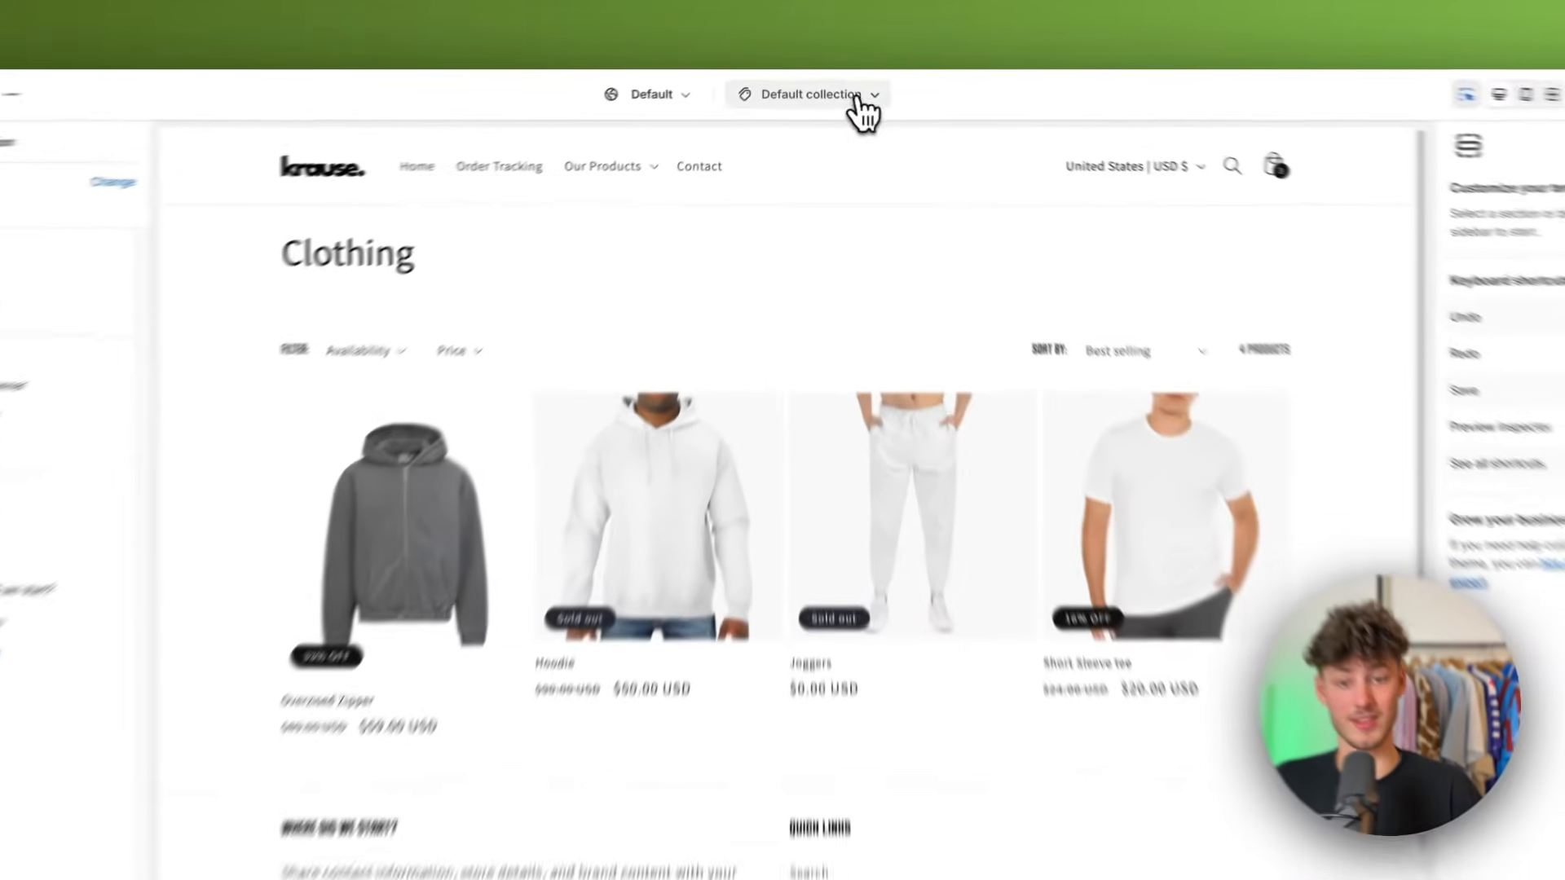
Step: Create a new collection template named "clothing collection" based on Default collection
left_click(823, 89)
left_click(823, 308)
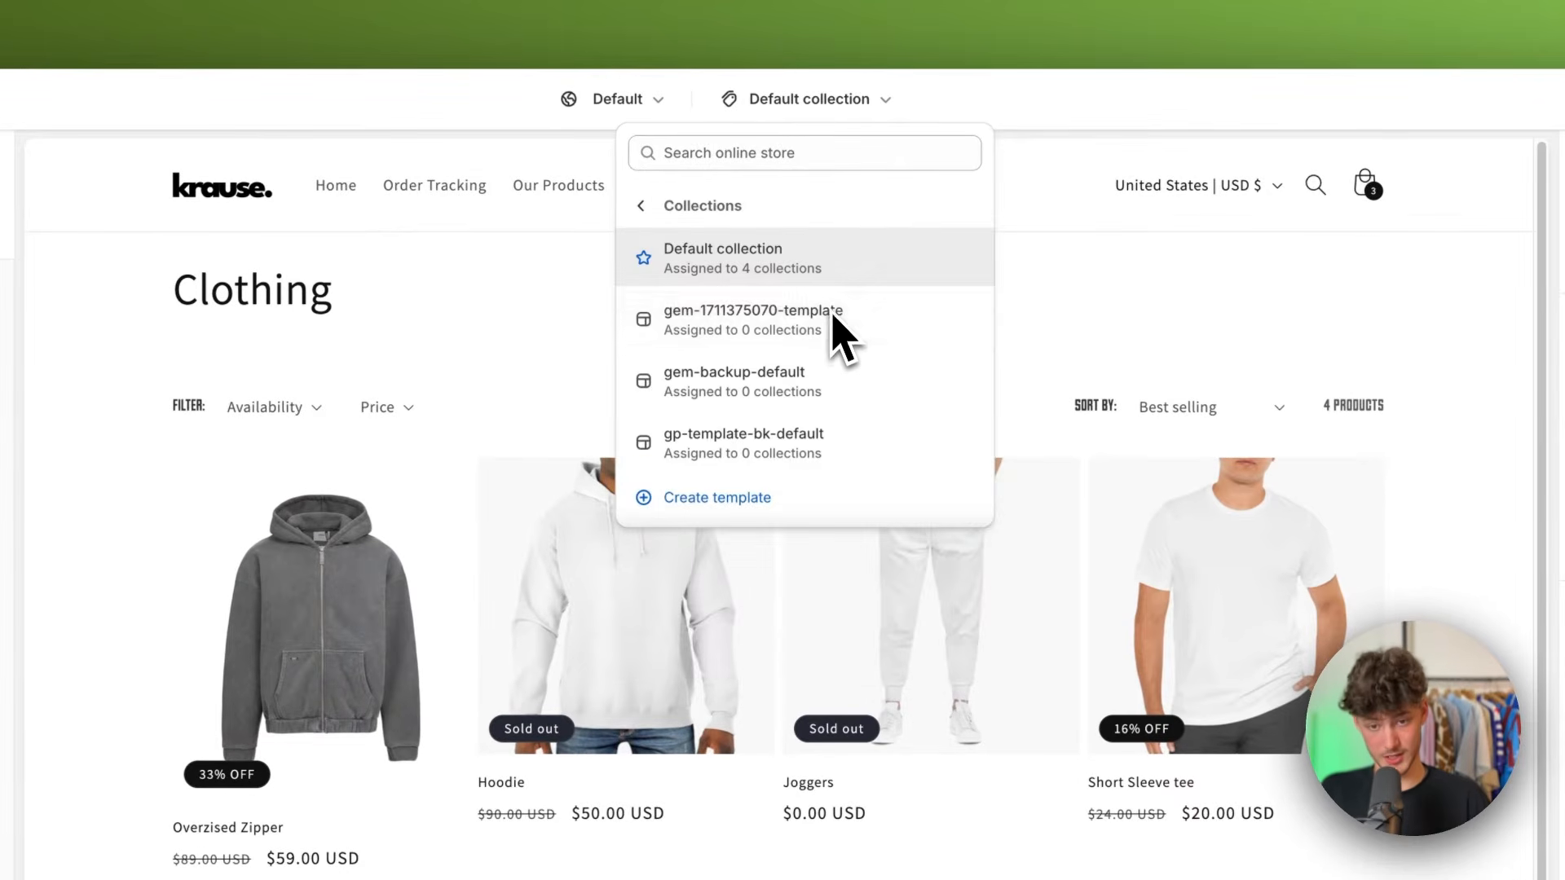
left_click(721, 497)
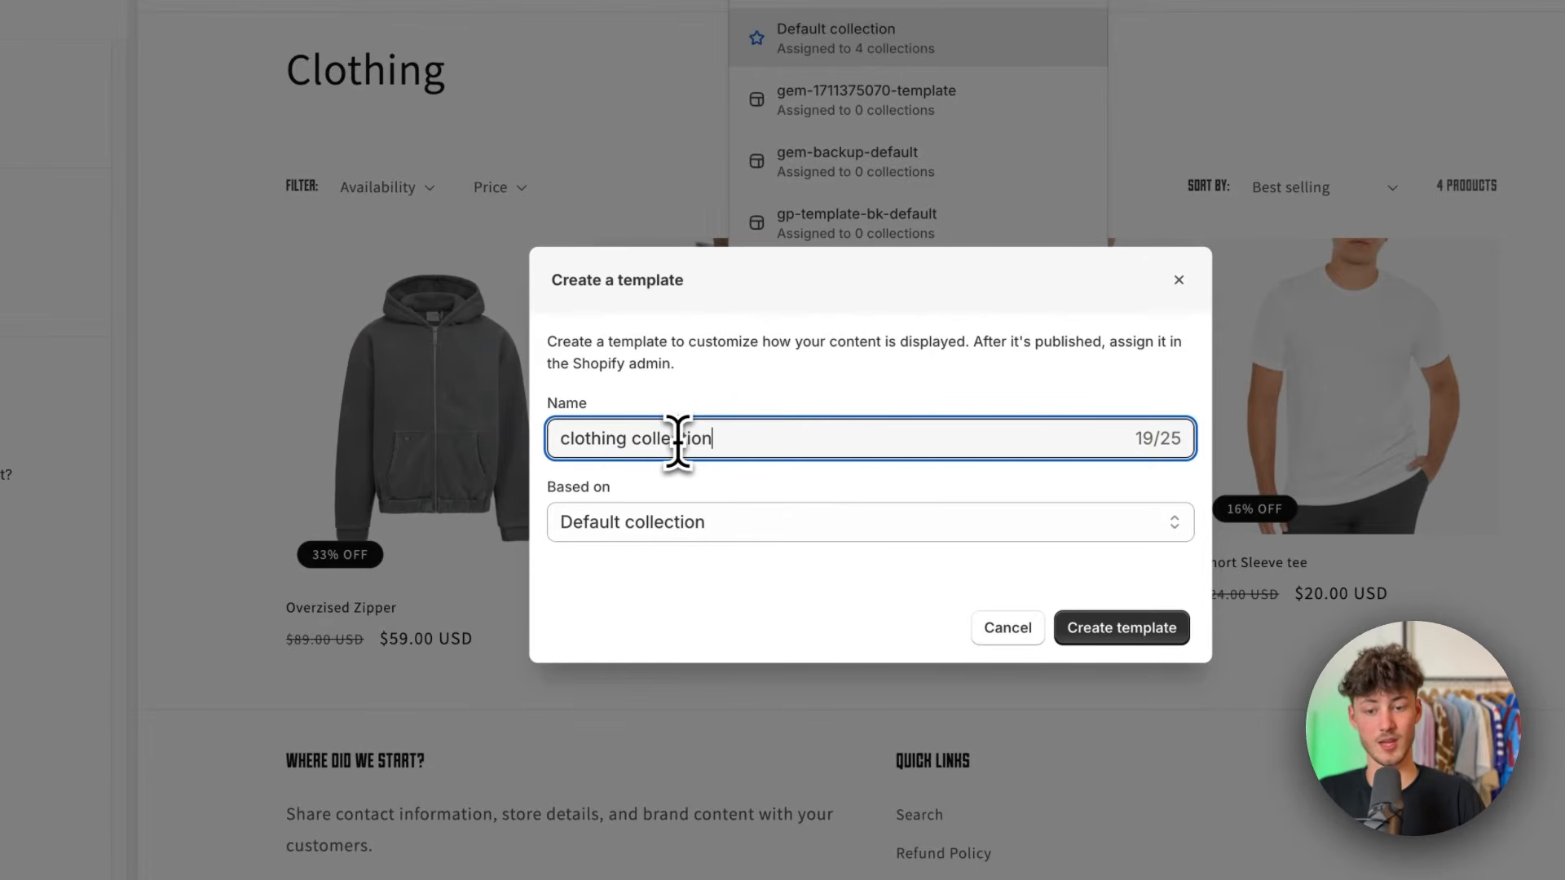
left_click(652, 522)
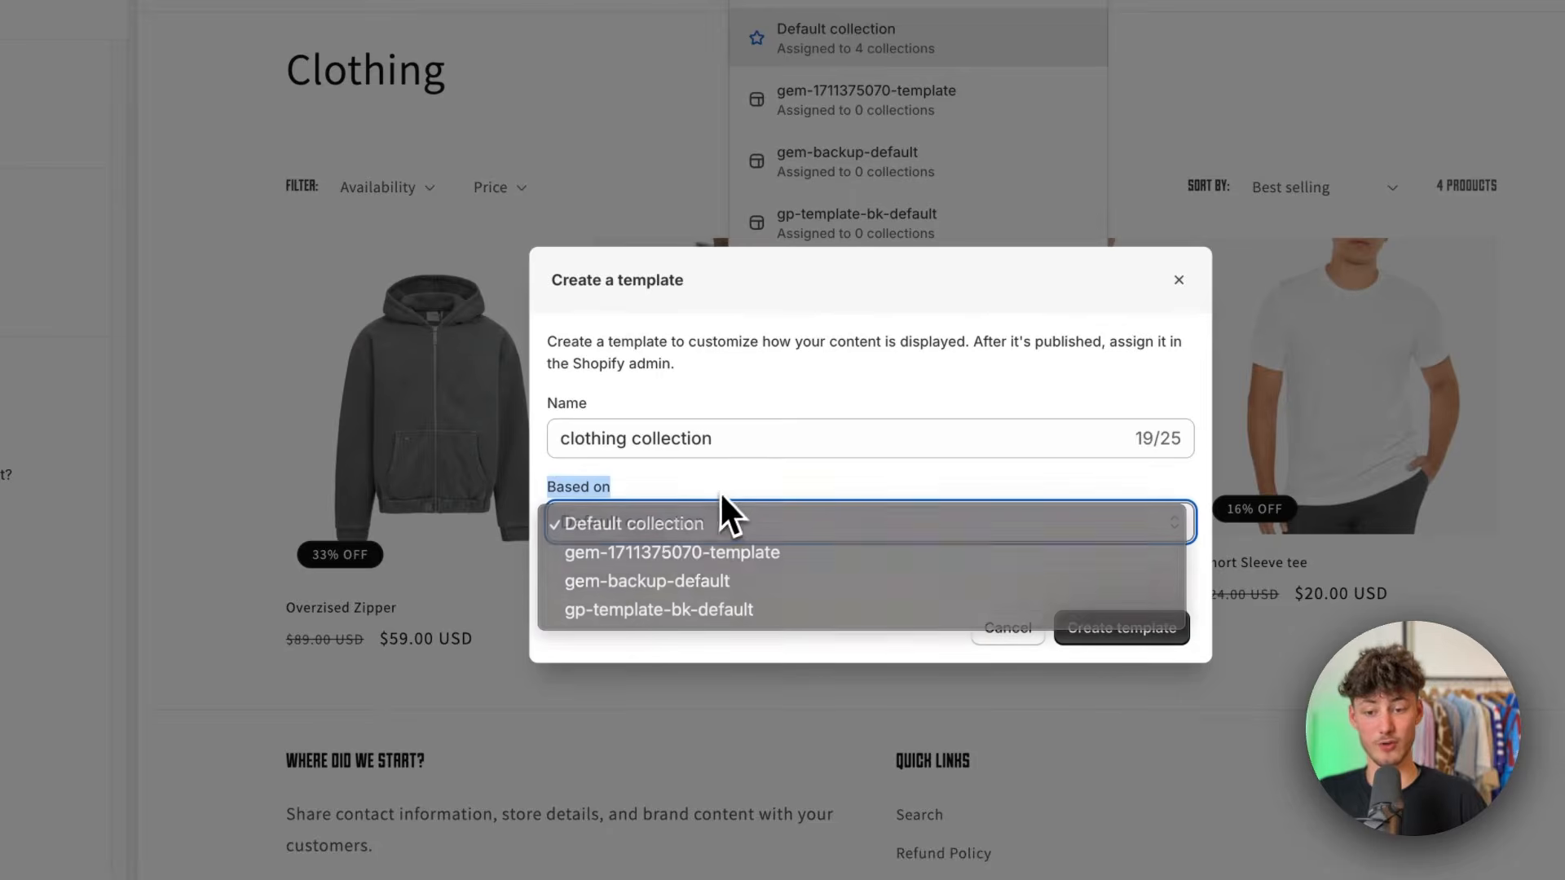
left_click(723, 520)
left_click(1122, 627)
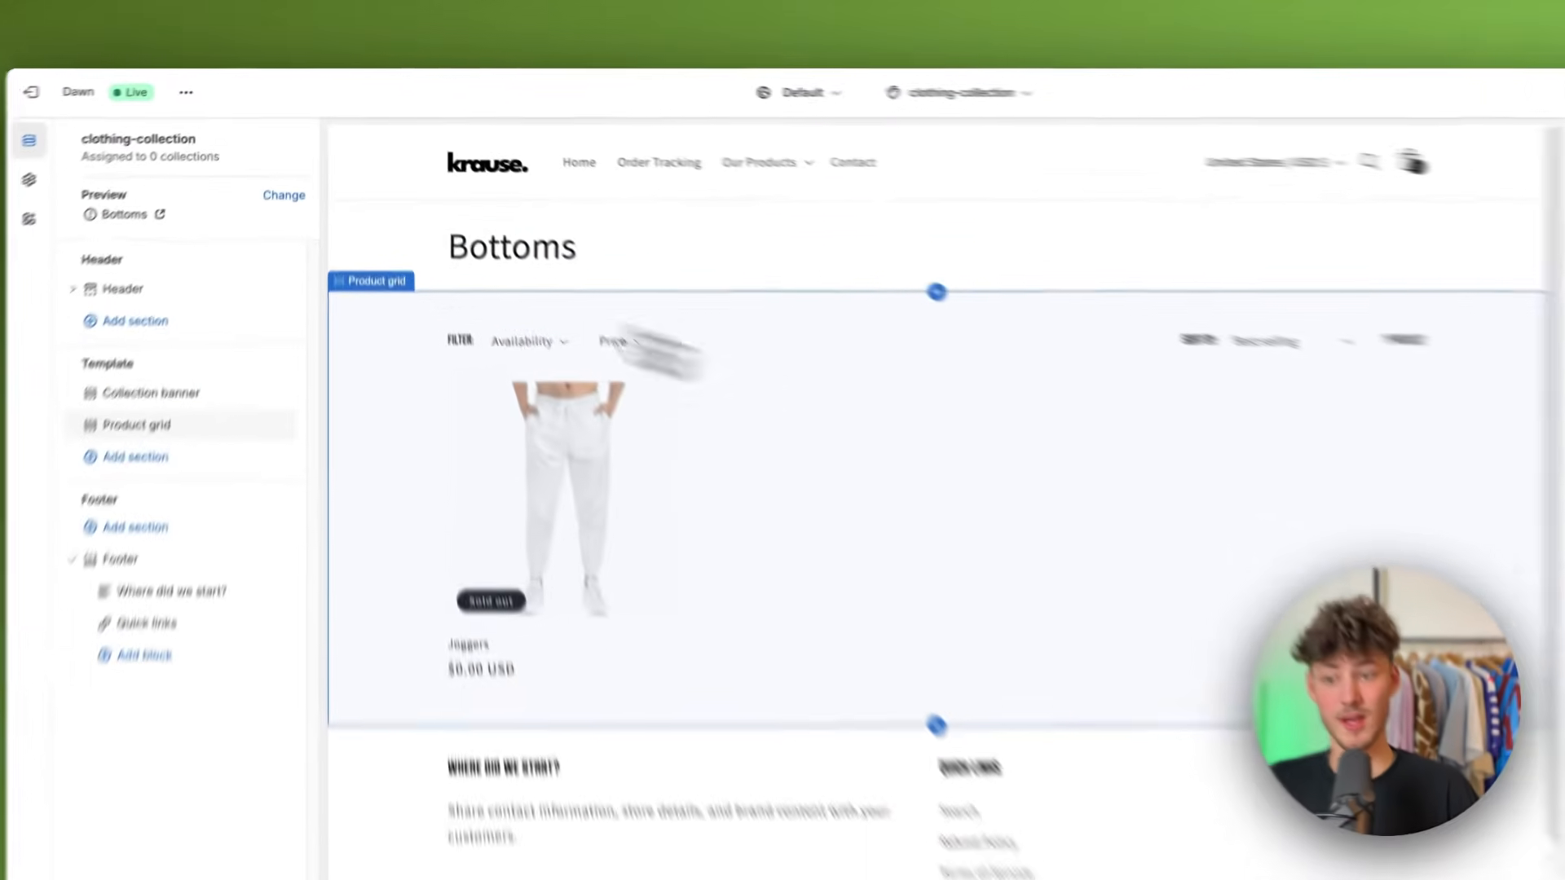
Step: Change the new template's preview collection to Clothing
left_click(357, 226)
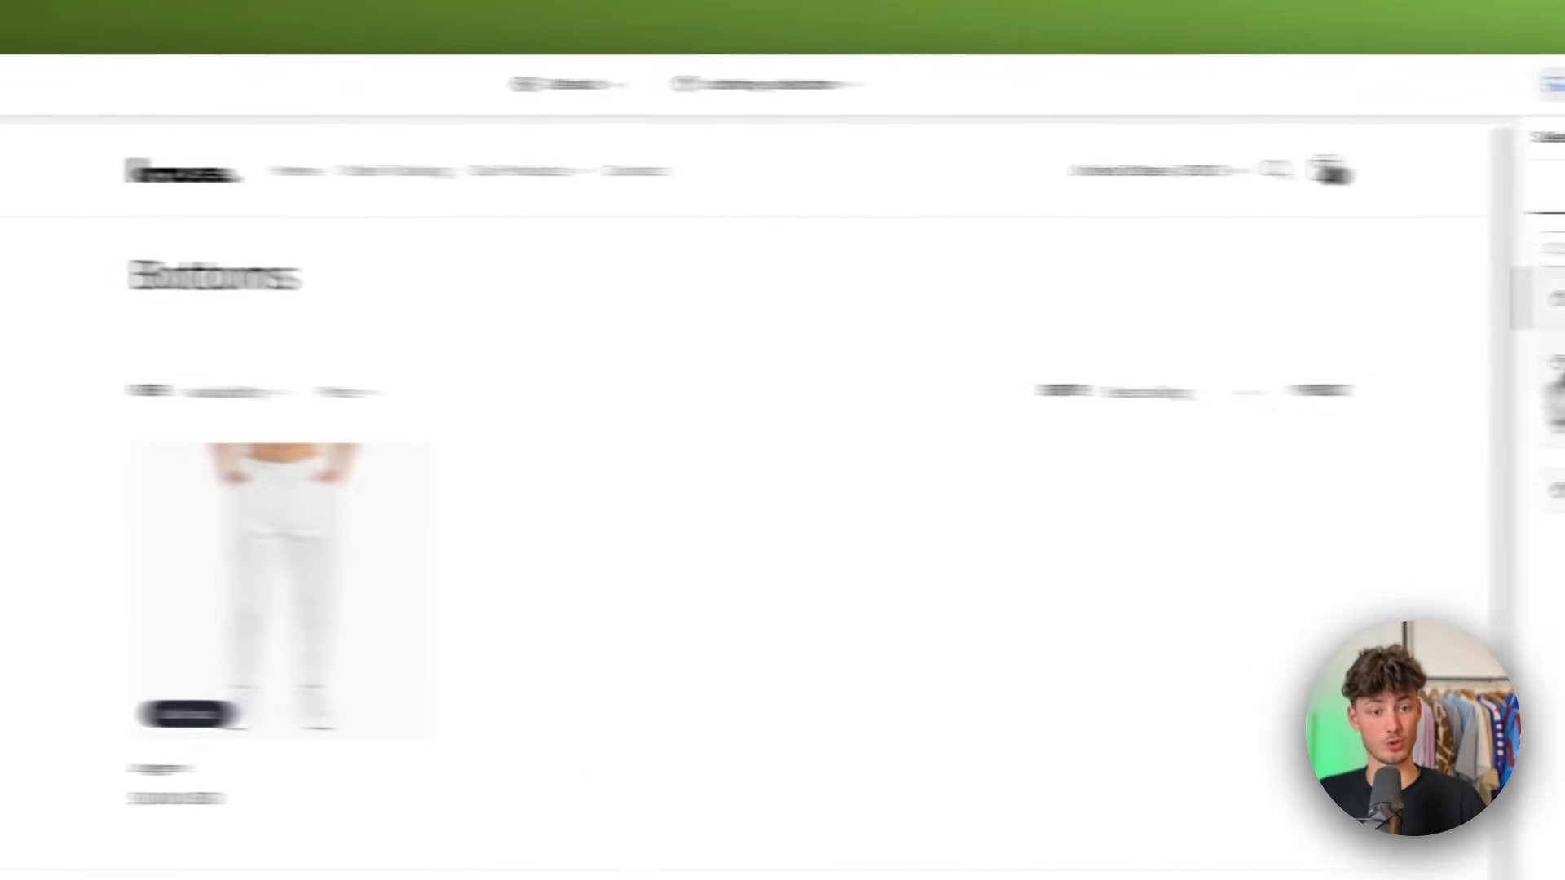
left_click(1306, 349)
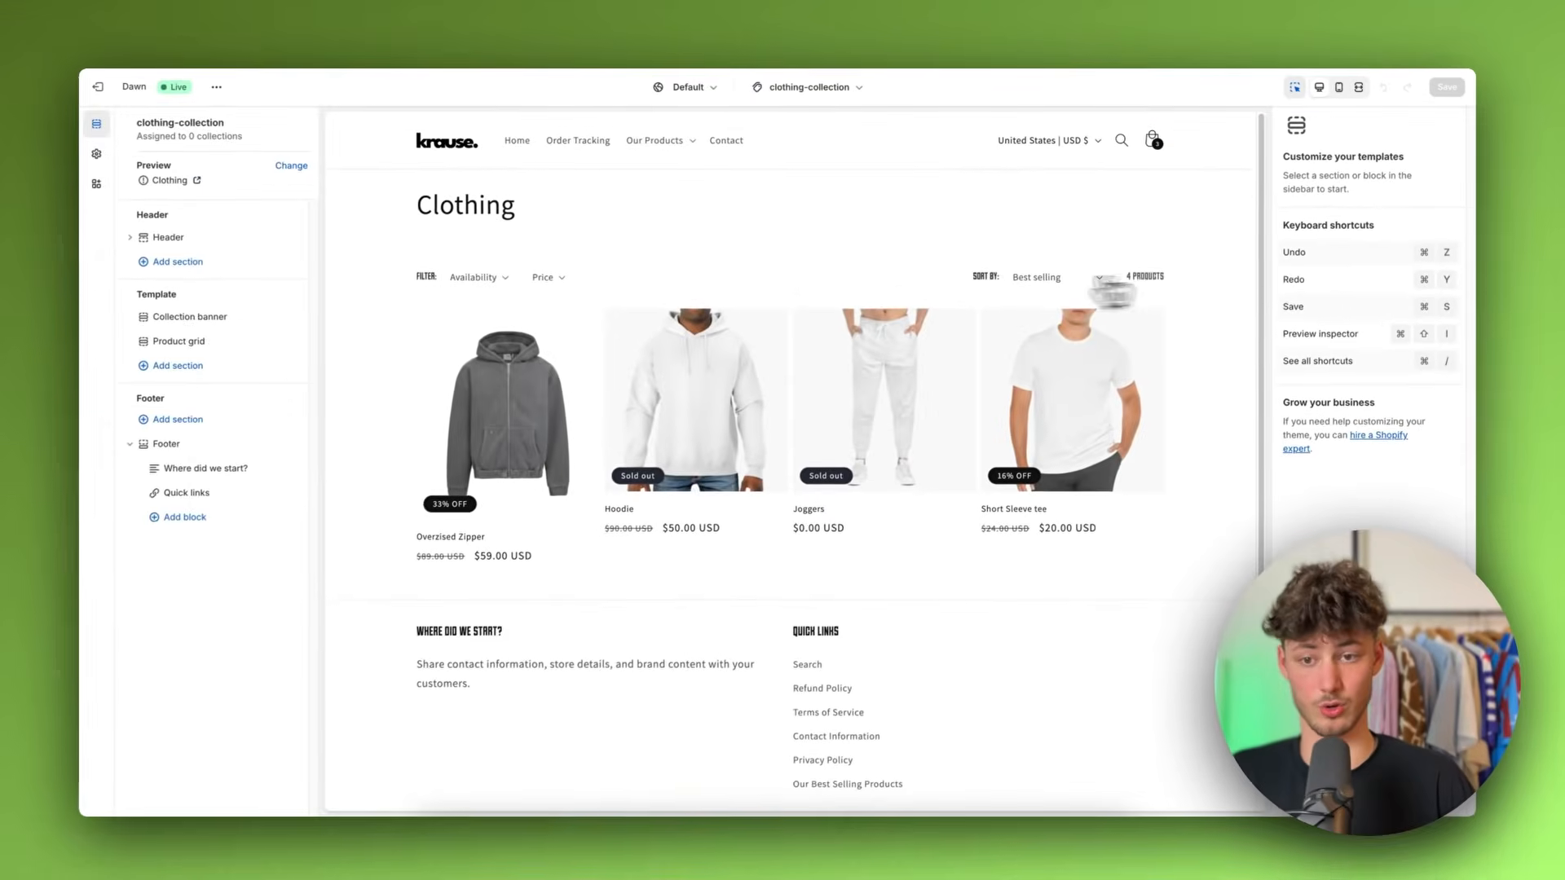
Step: Add a Collection list section to the template and move it above the Product grid
left_click(732, 357)
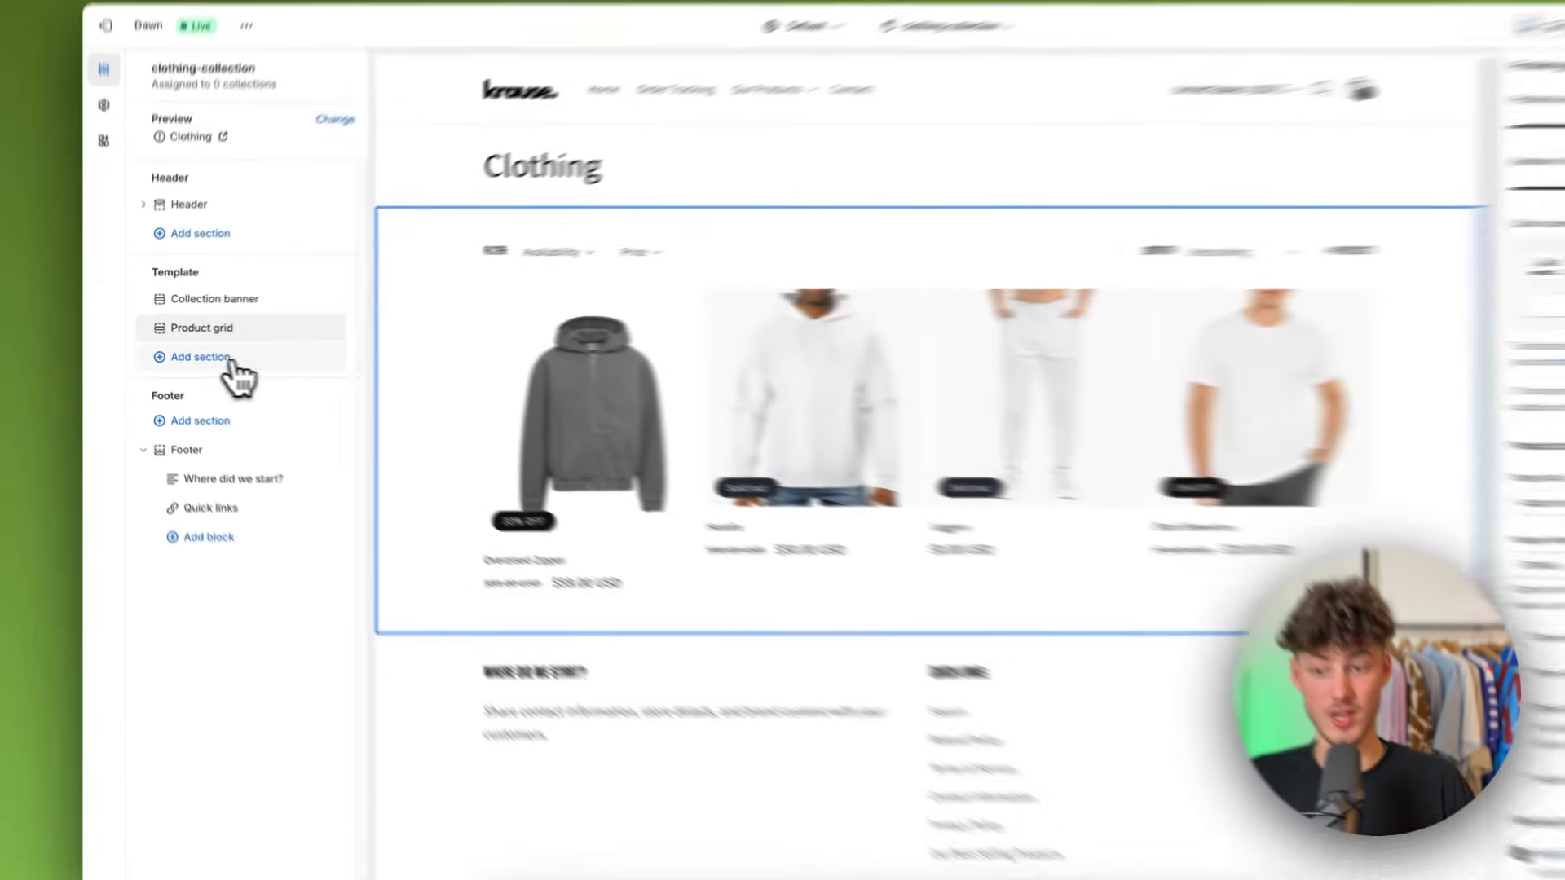
left_click(187, 363)
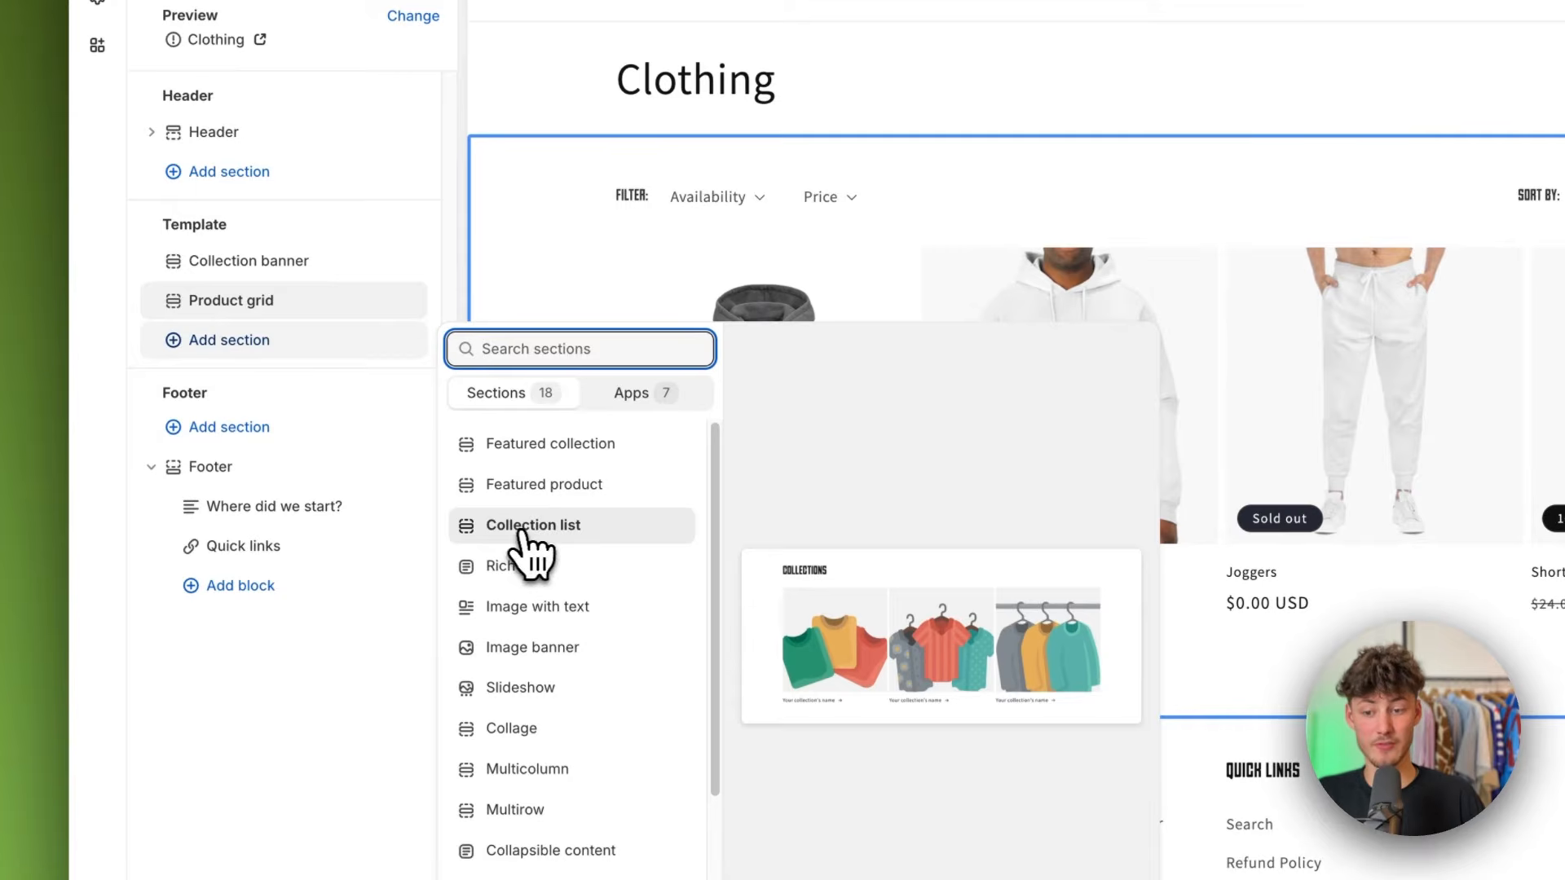
left_click(554, 527)
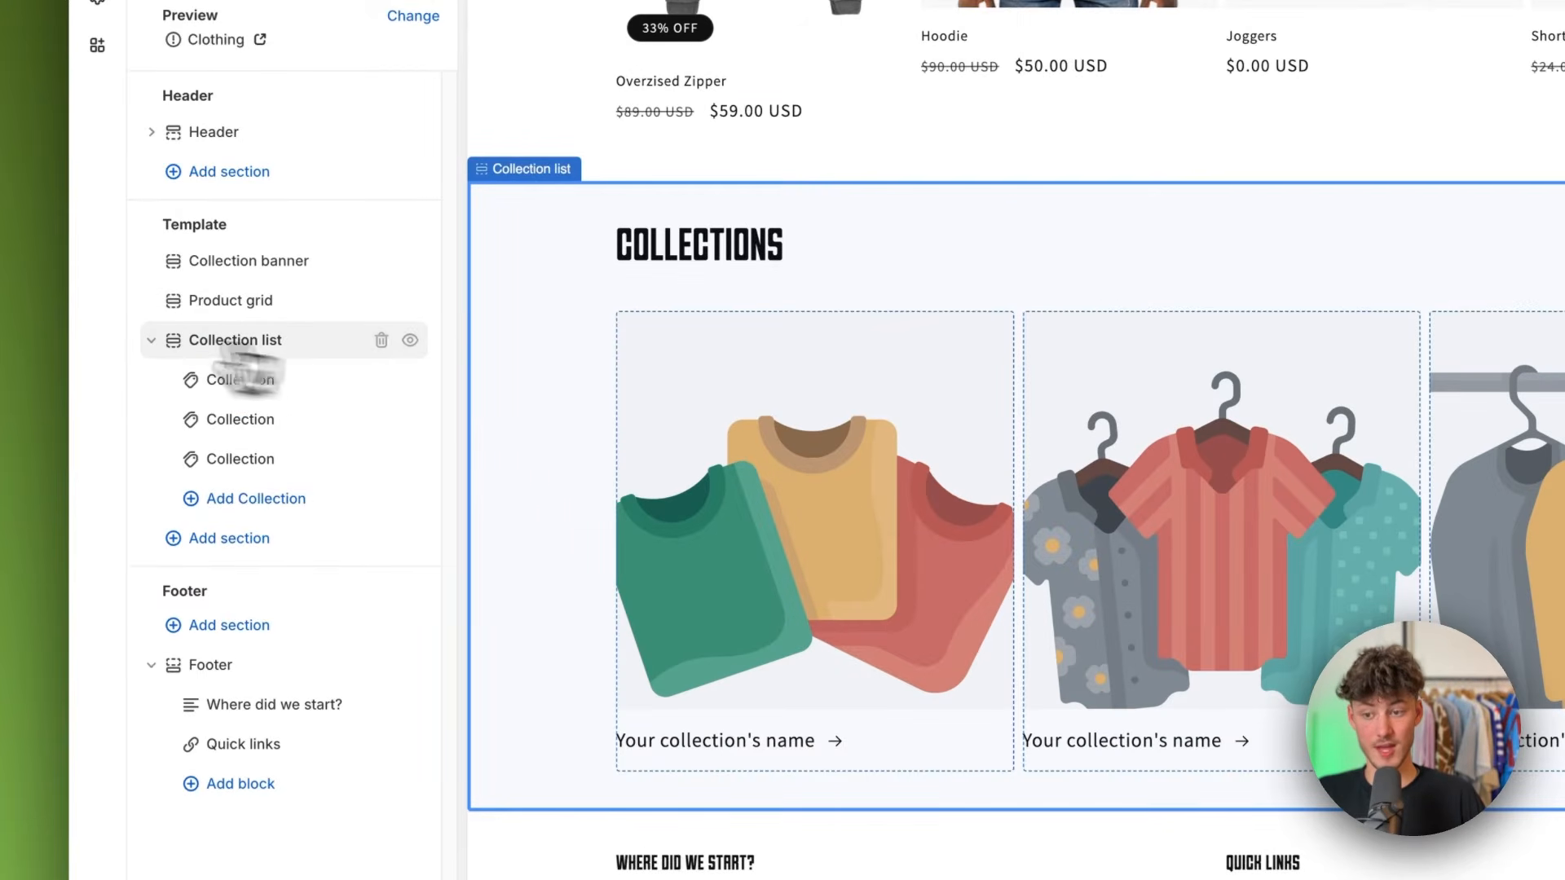
left_click(149, 341)
scroll(960, 415, "up", 6)
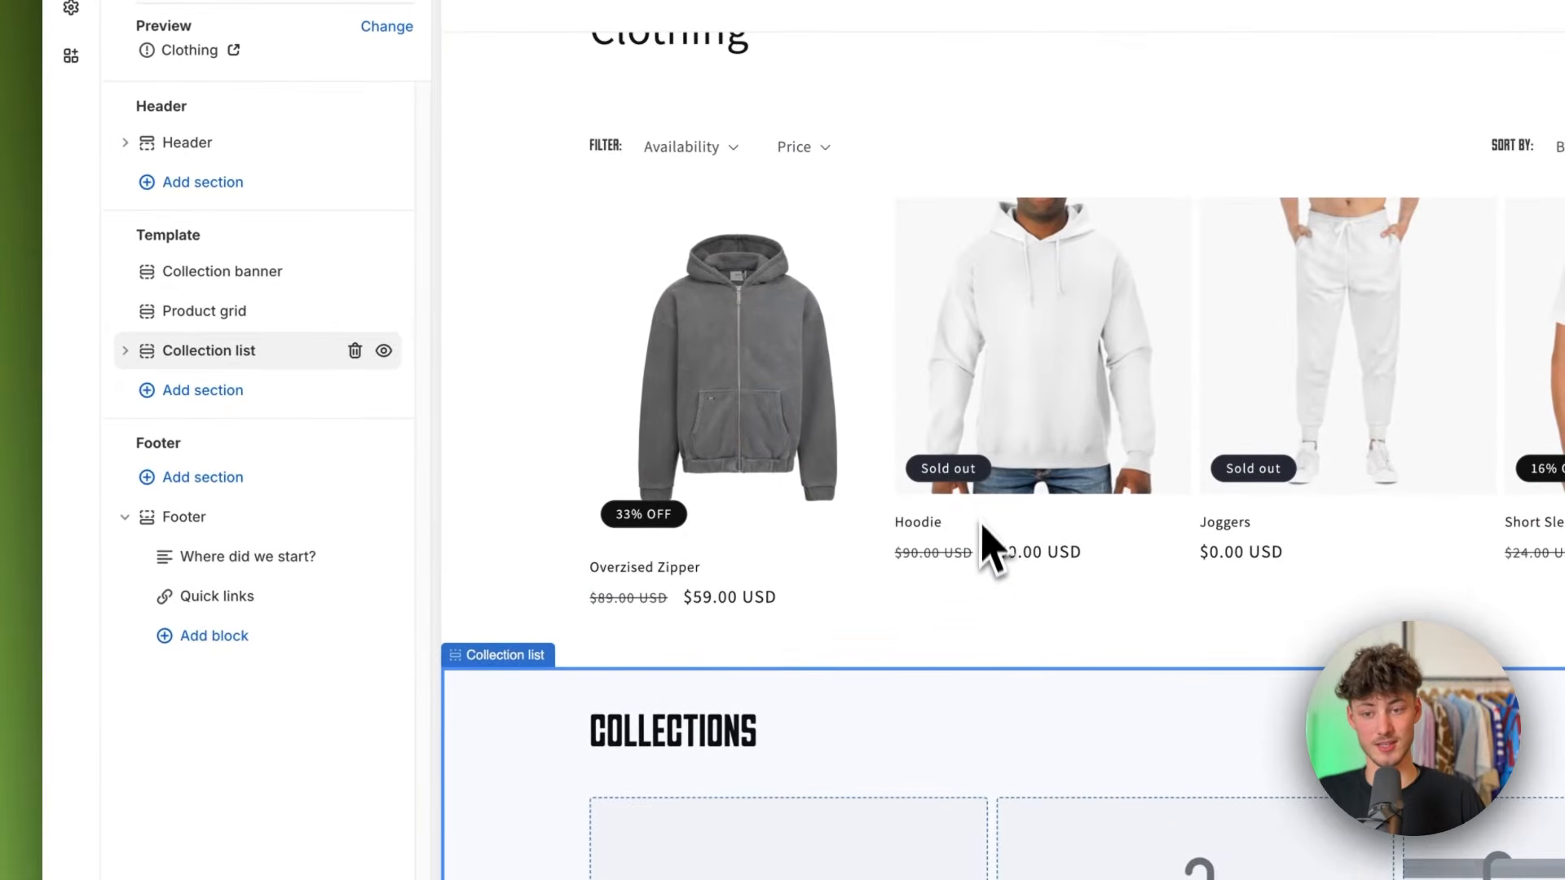
scroll(902, 367, "down", 7)
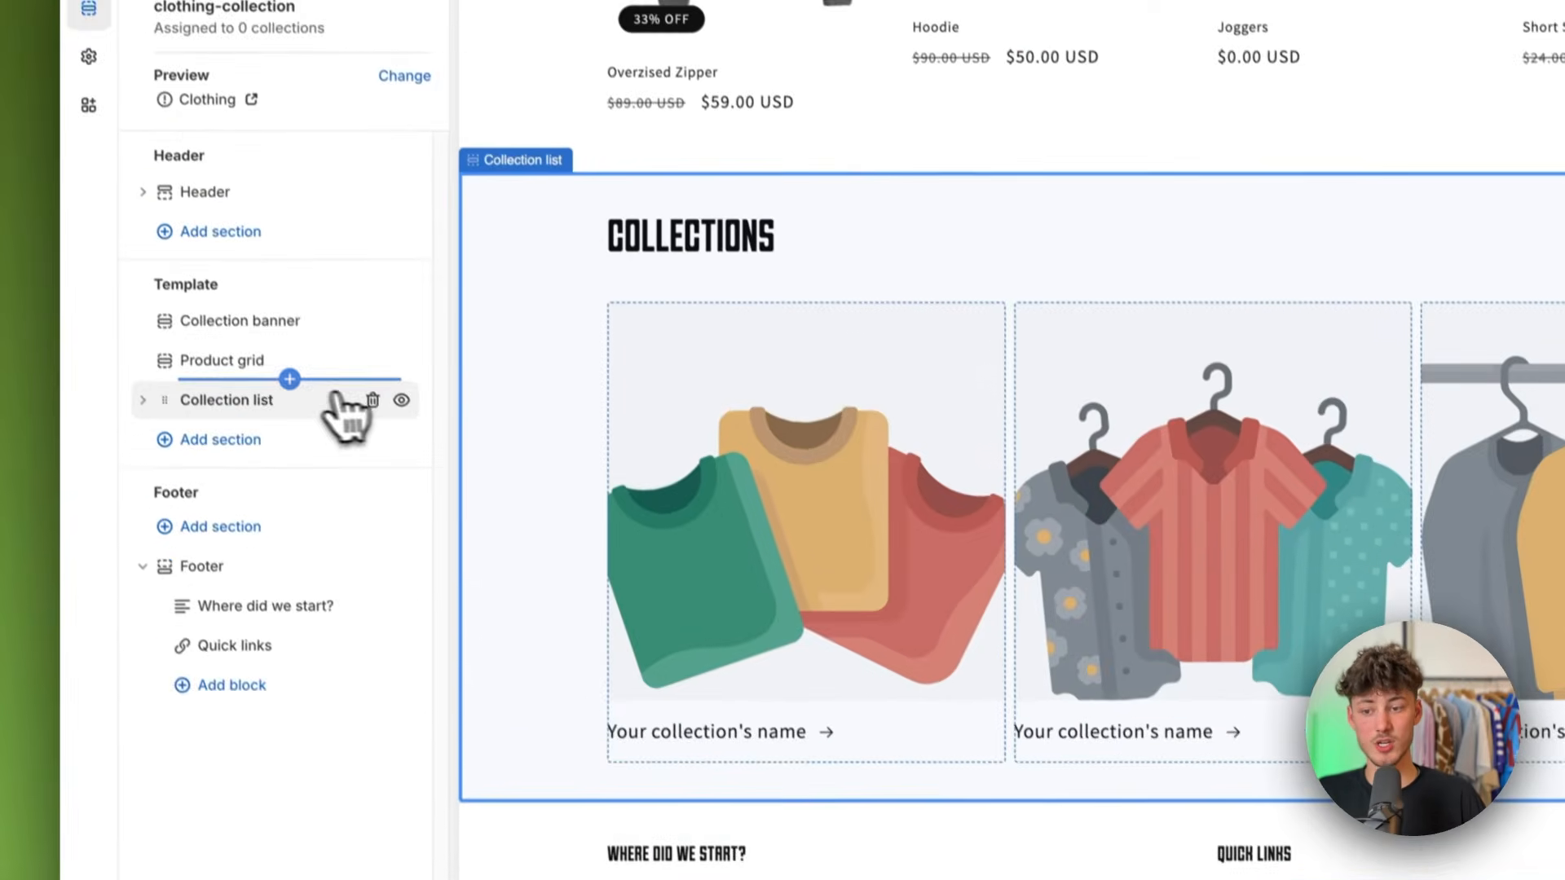
left_click_drag(187, 429, 181, 383)
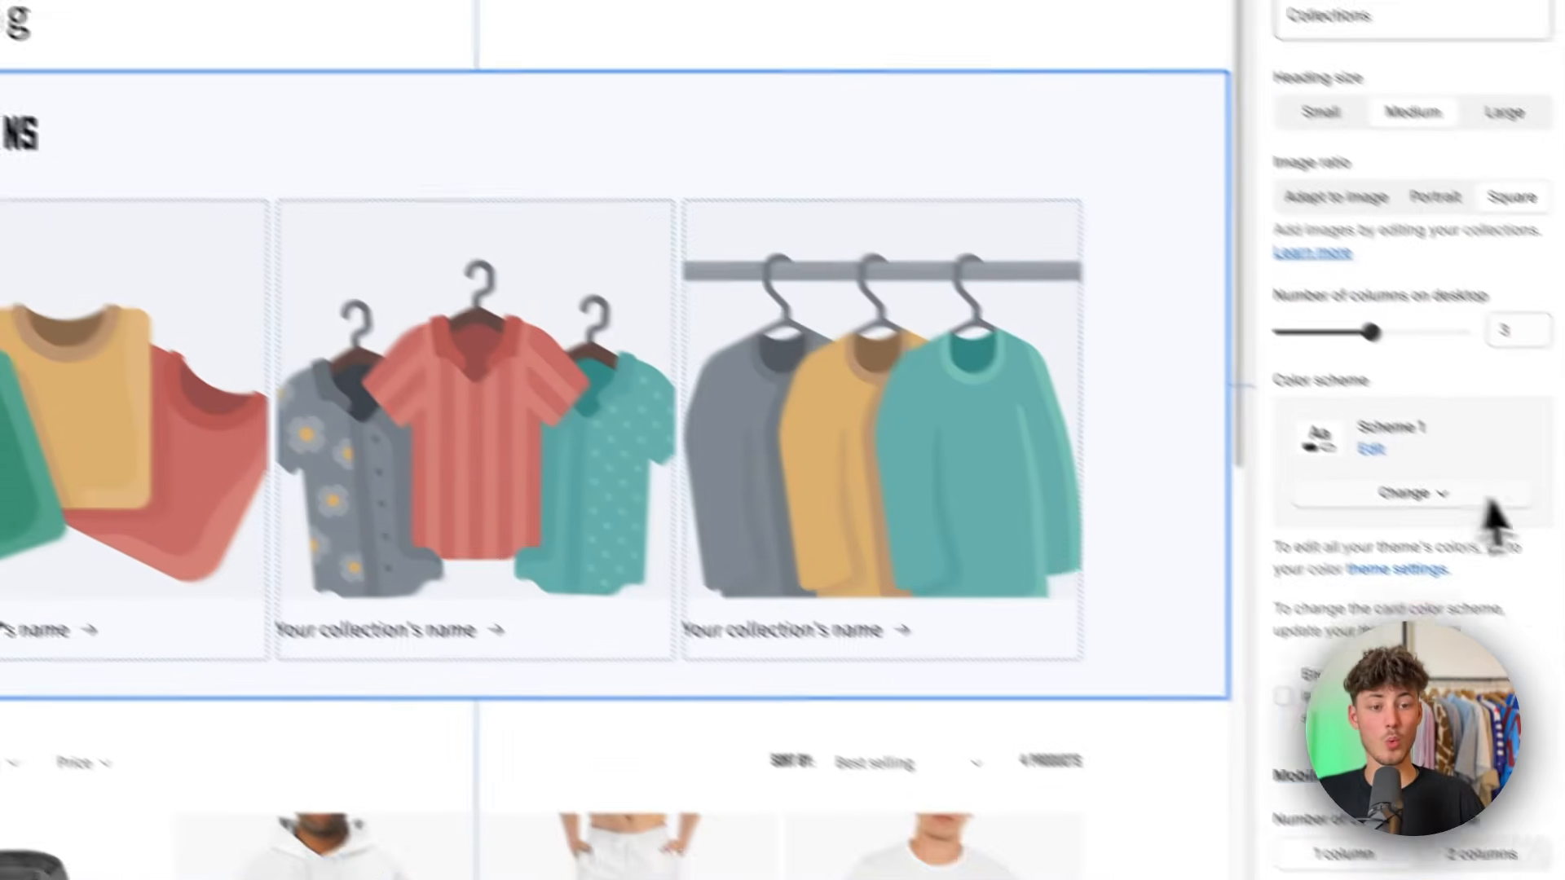
Step: Try enabling the "View all" button option for the Collection list section
scroll(1386, 466, "down", 3)
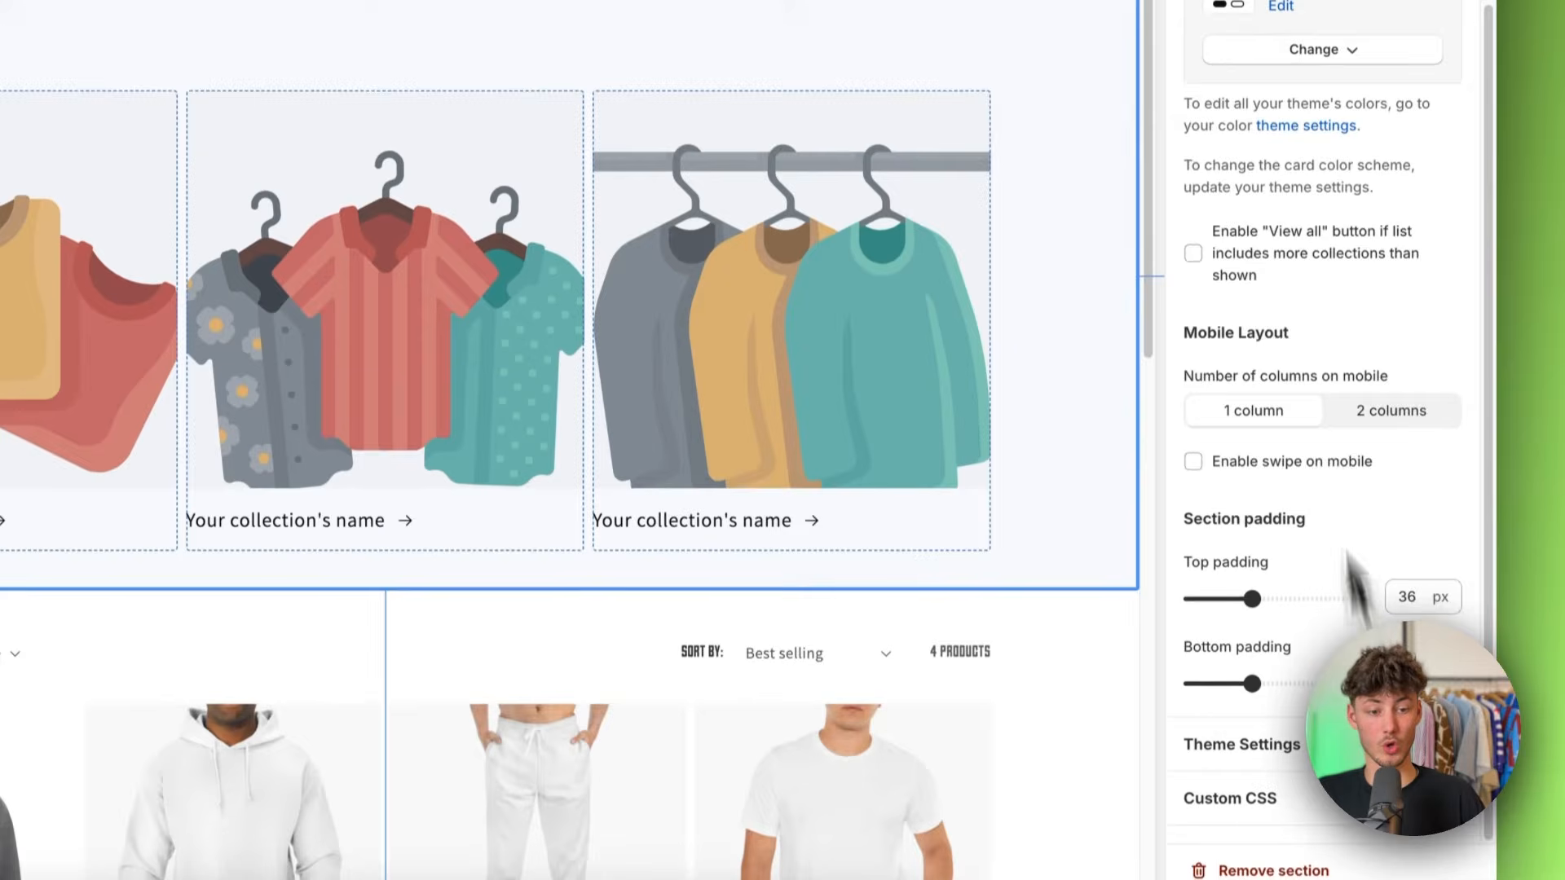
left_click(1325, 324)
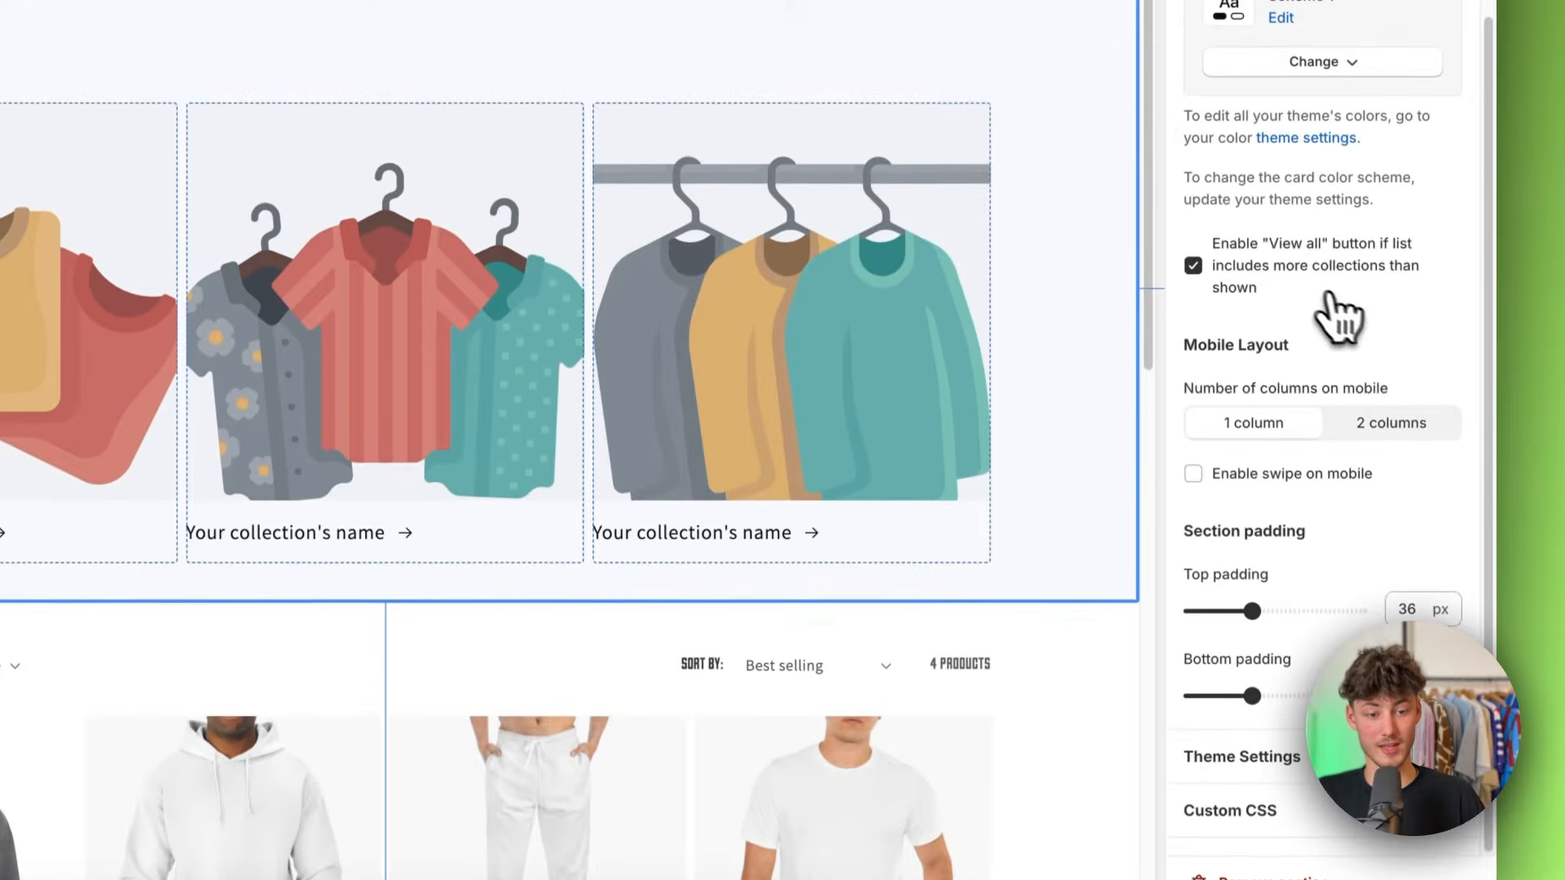
left_click(1251, 324)
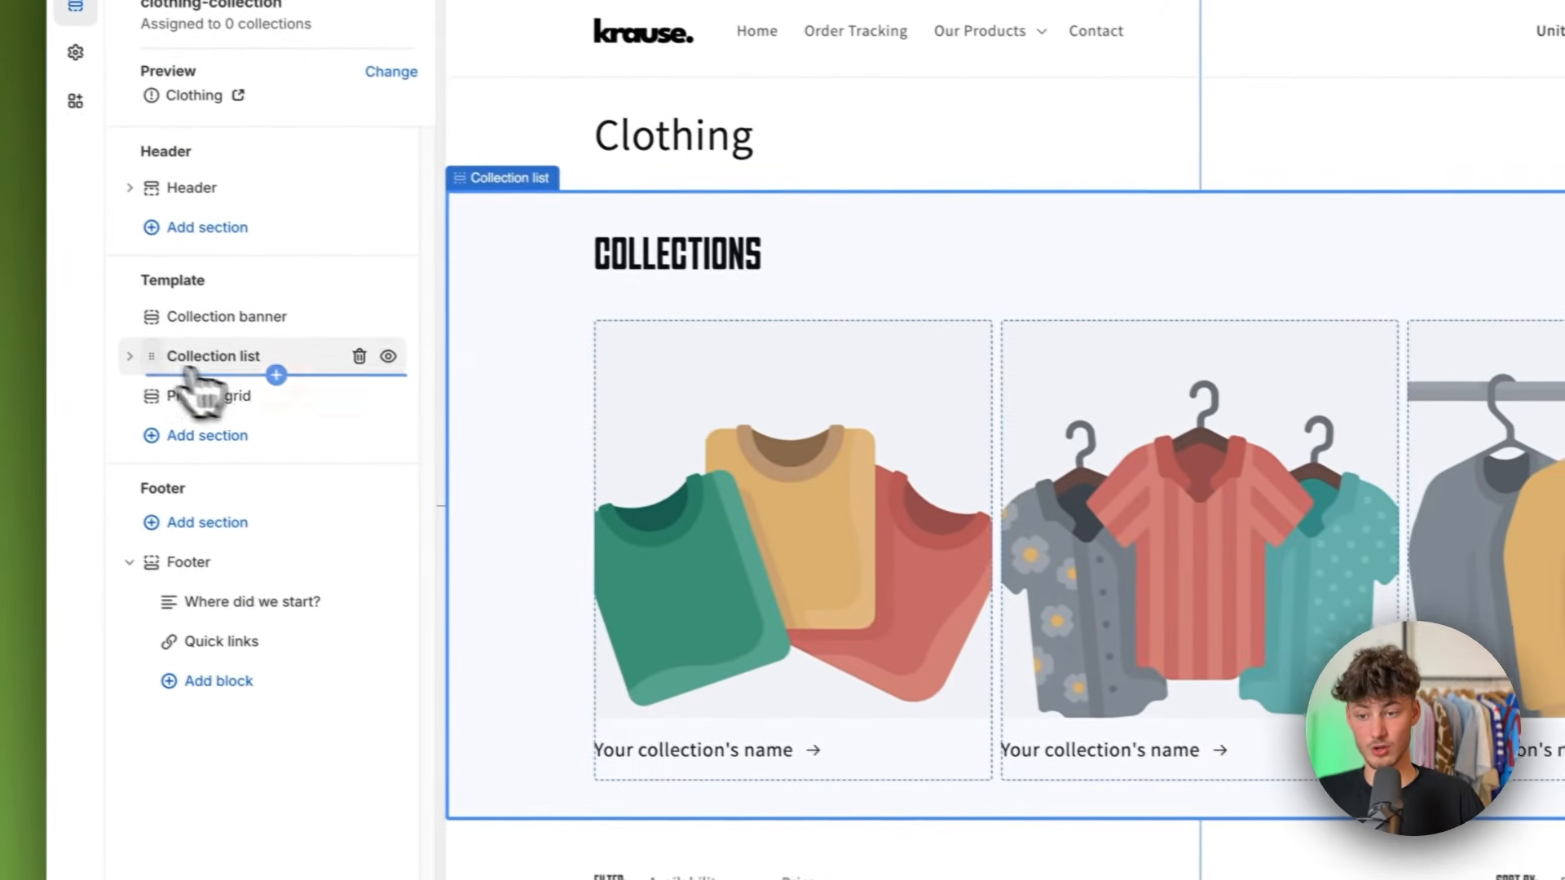
Step: Assign the Tops collection to the first block of the Collection list and Bottoms to the second
left_click_drag(169, 361, 161, 361)
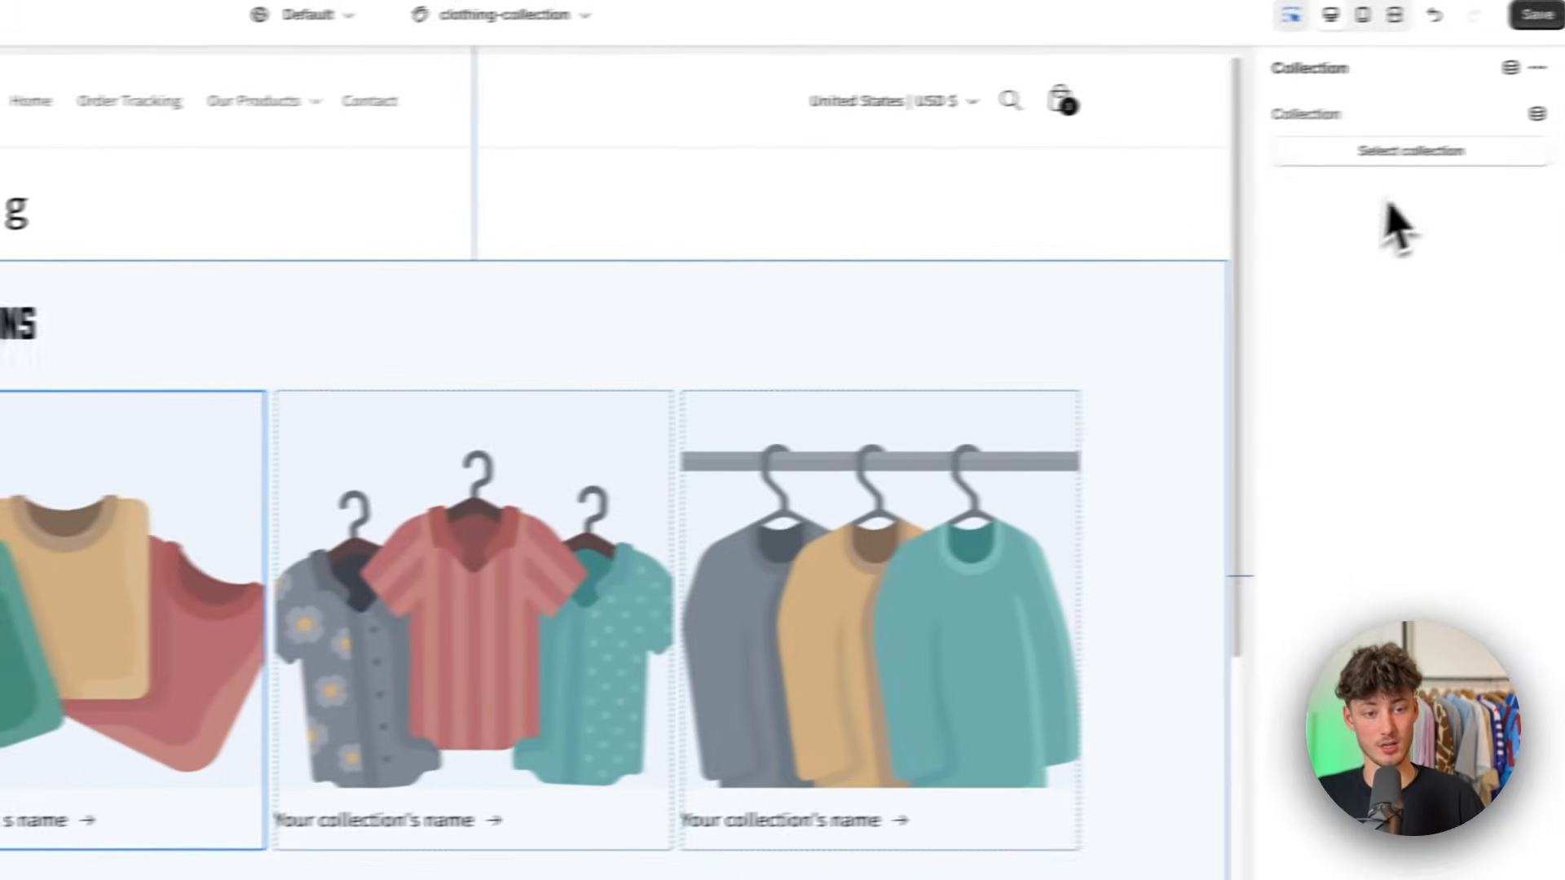
left_click(1363, 155)
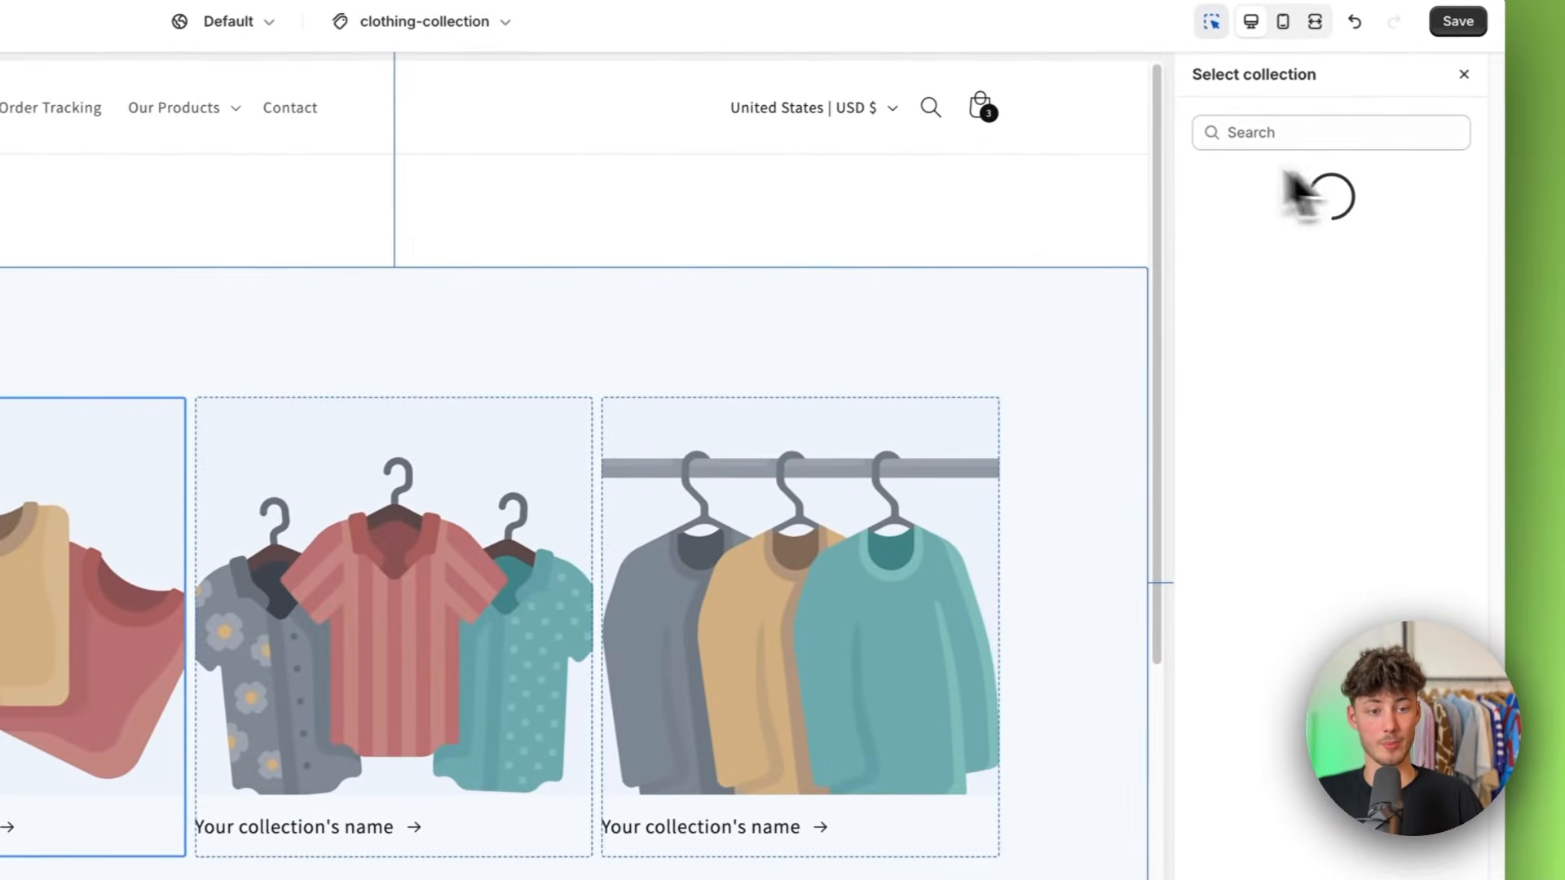
left_click(1247, 473)
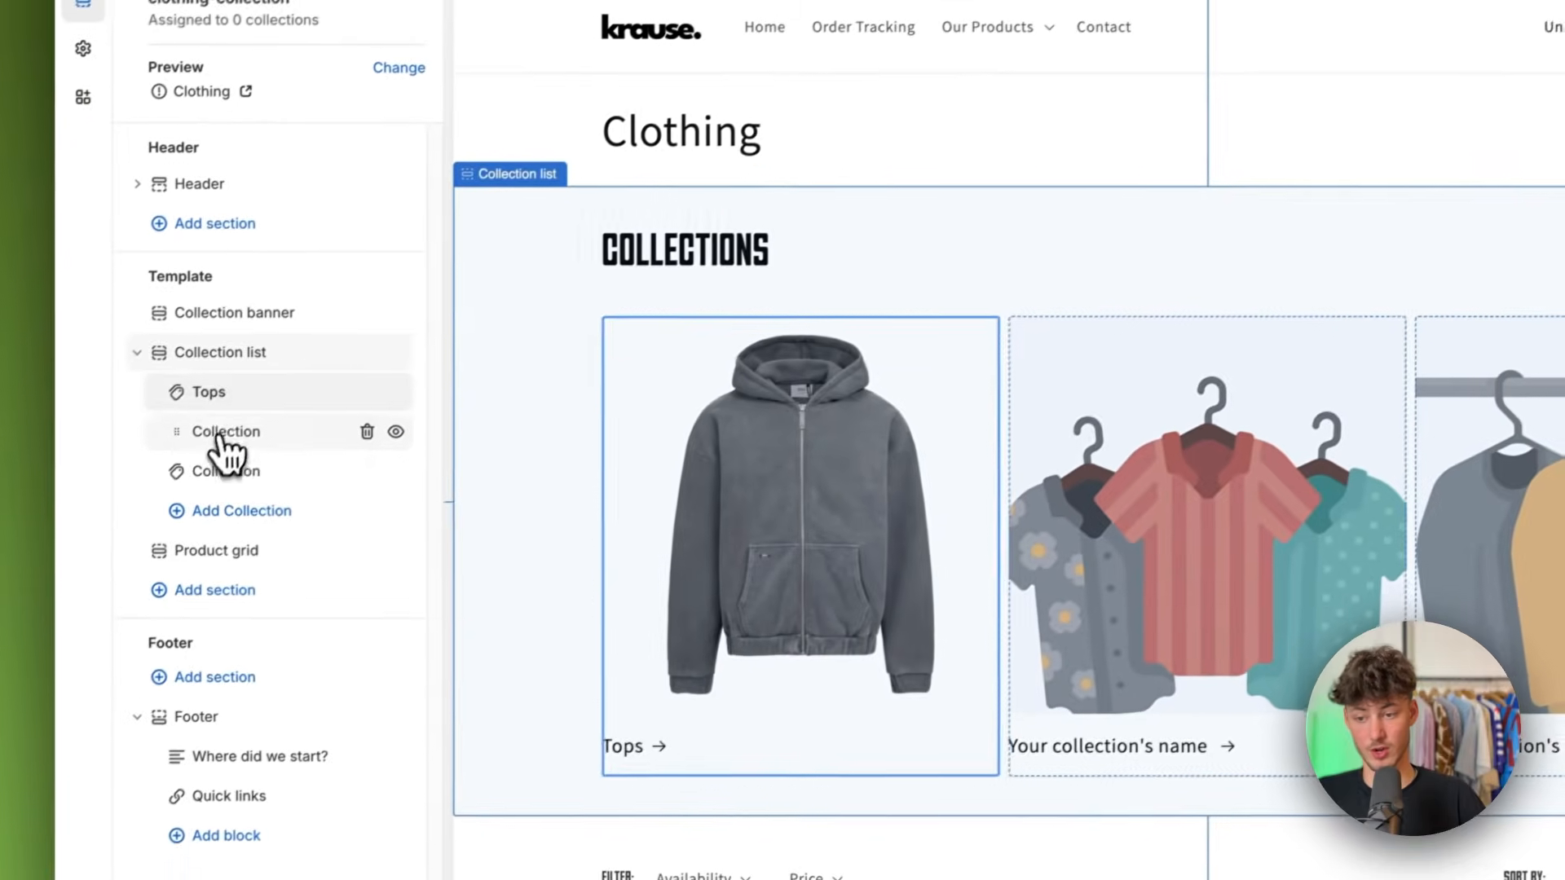
left_click(218, 434)
left_click(1411, 218)
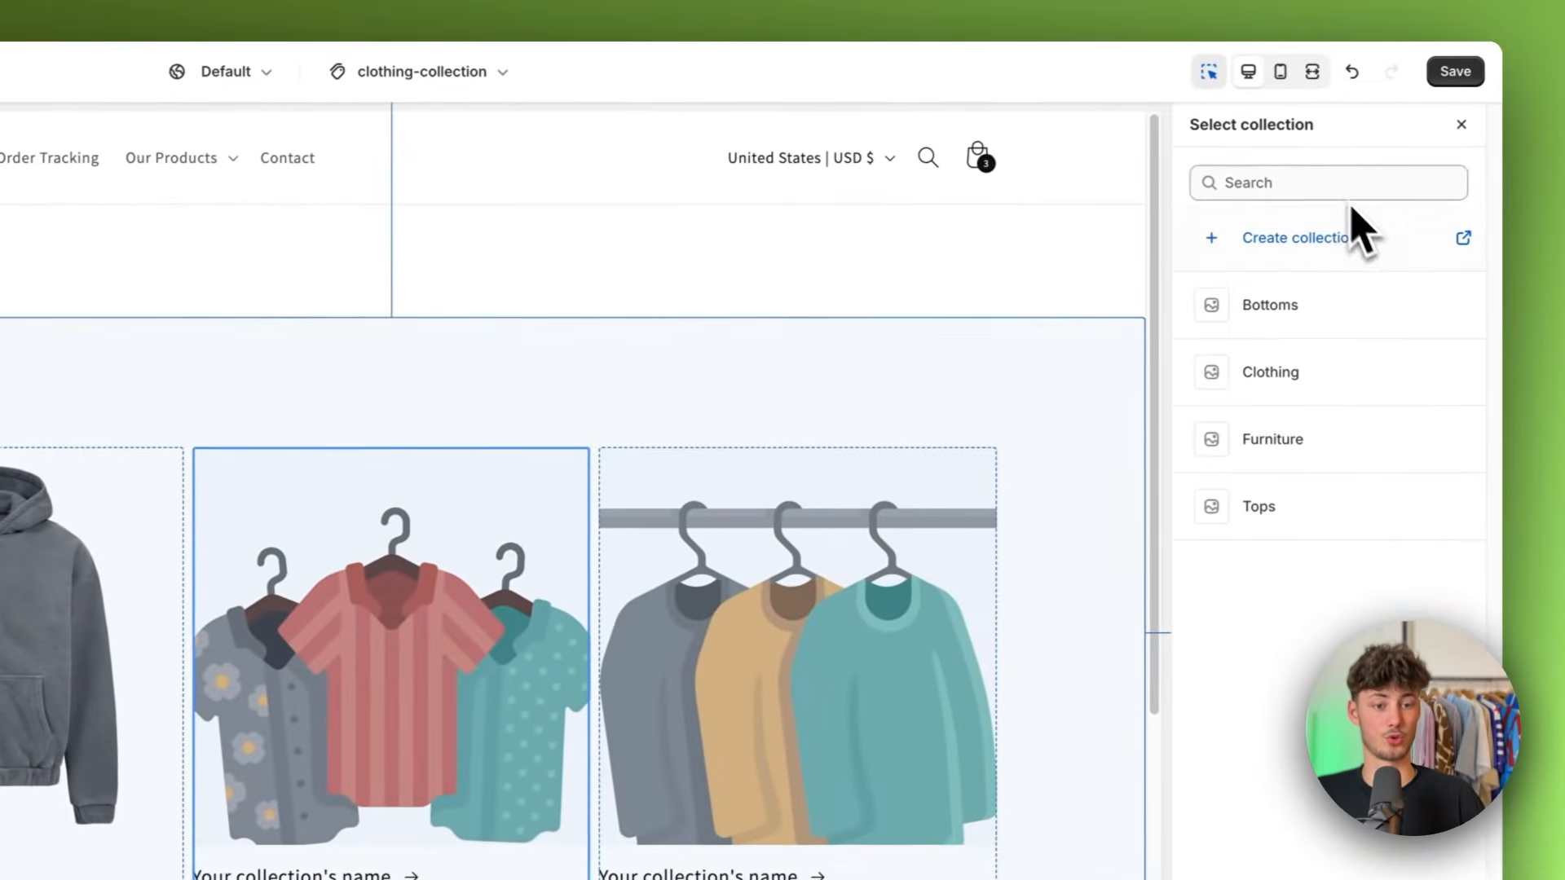
left_click(1264, 305)
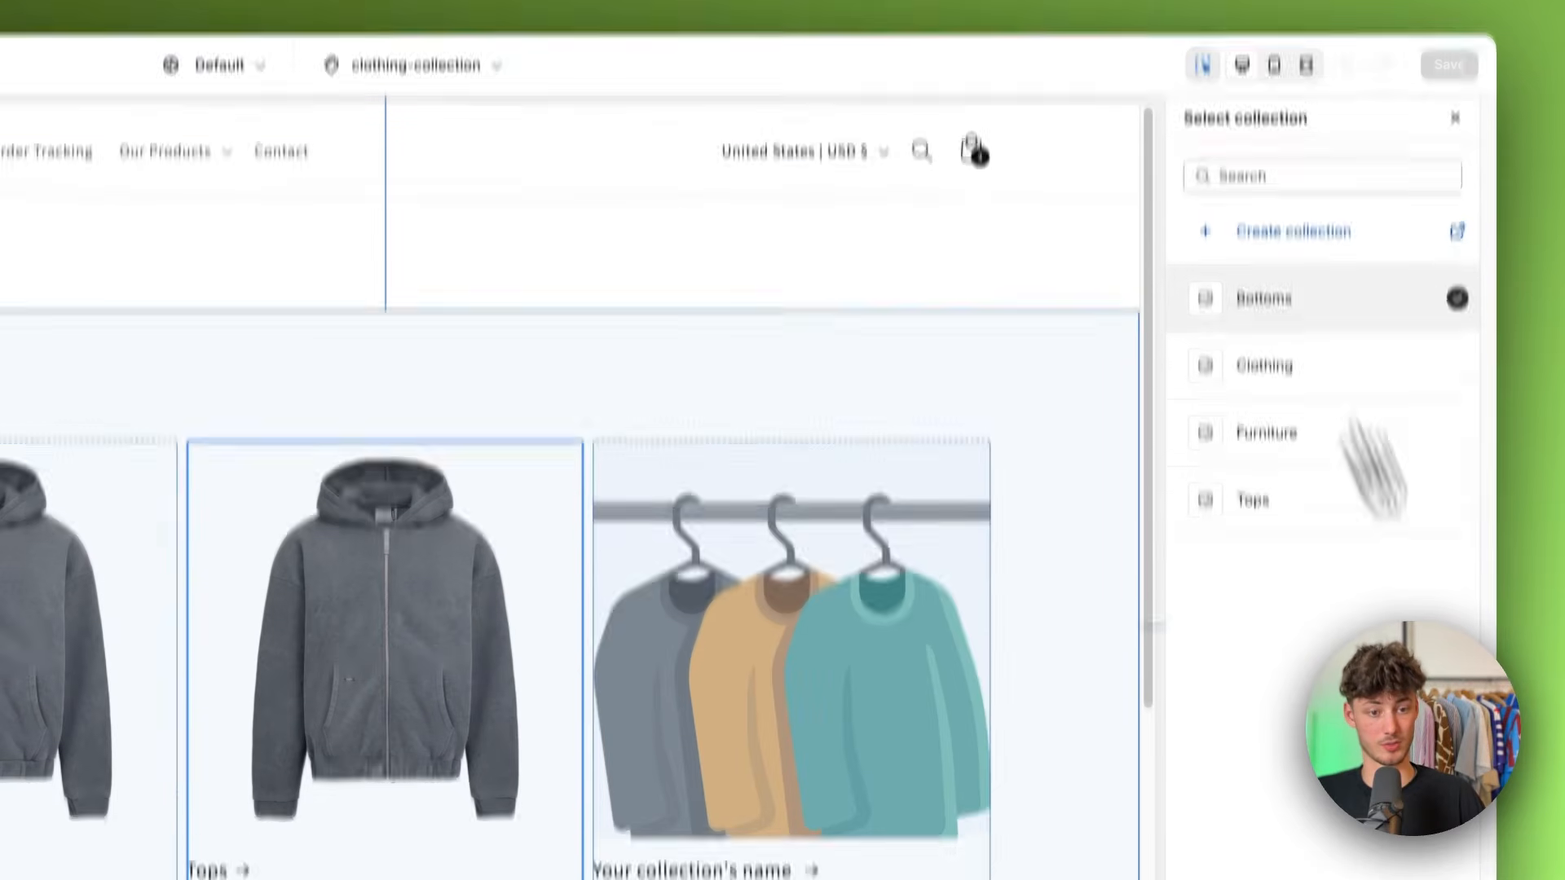
left_click(1450, 848)
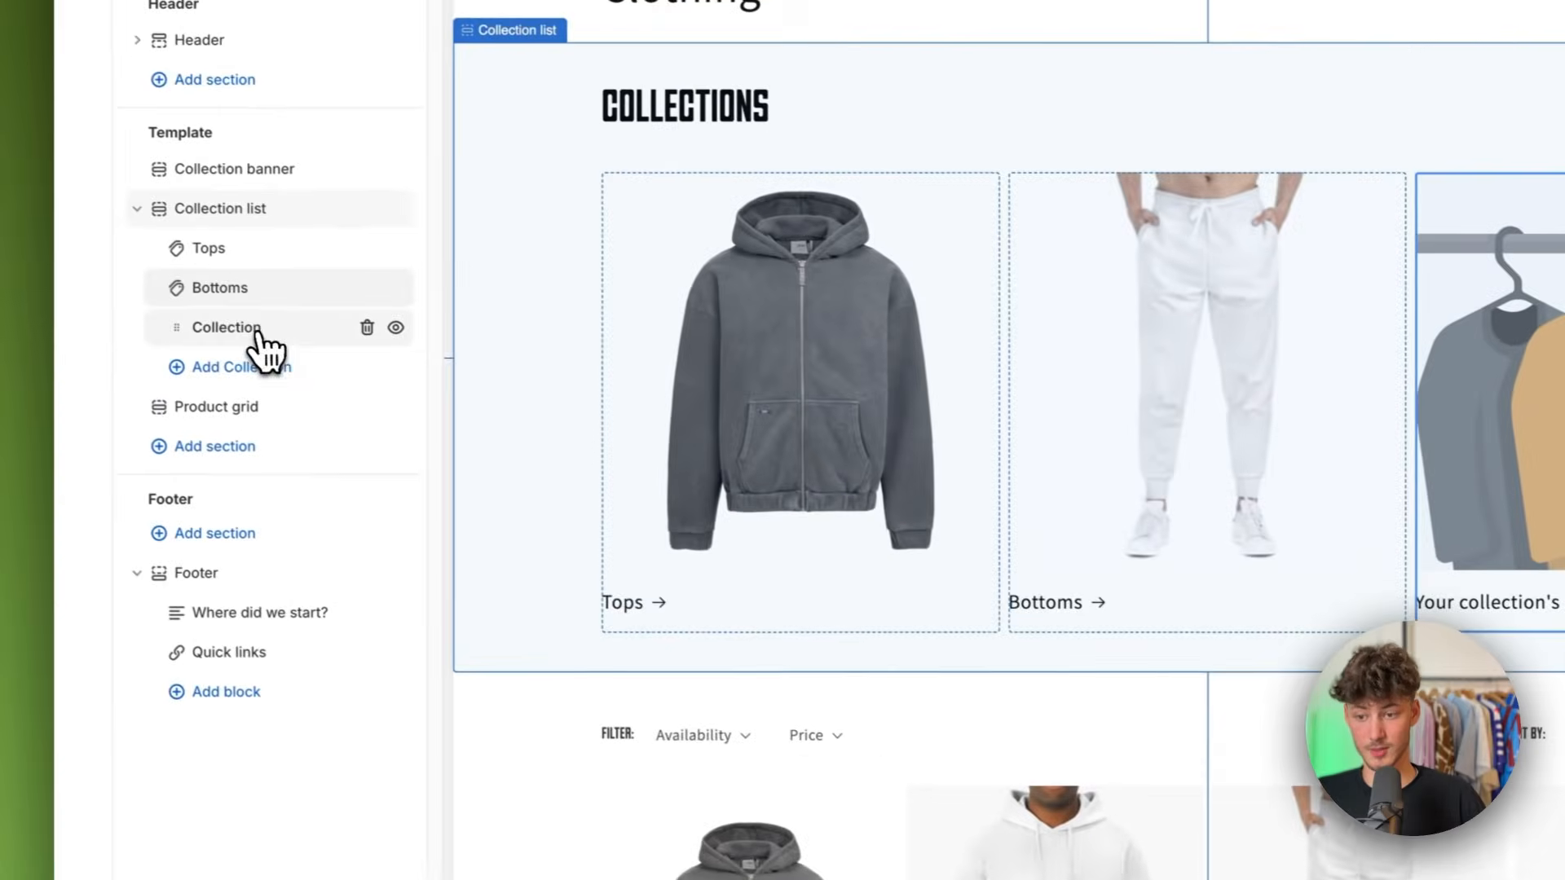
Step: Remove the unassigned third collection block from the Collection list
left_click(124, 299)
left_click(380, 330)
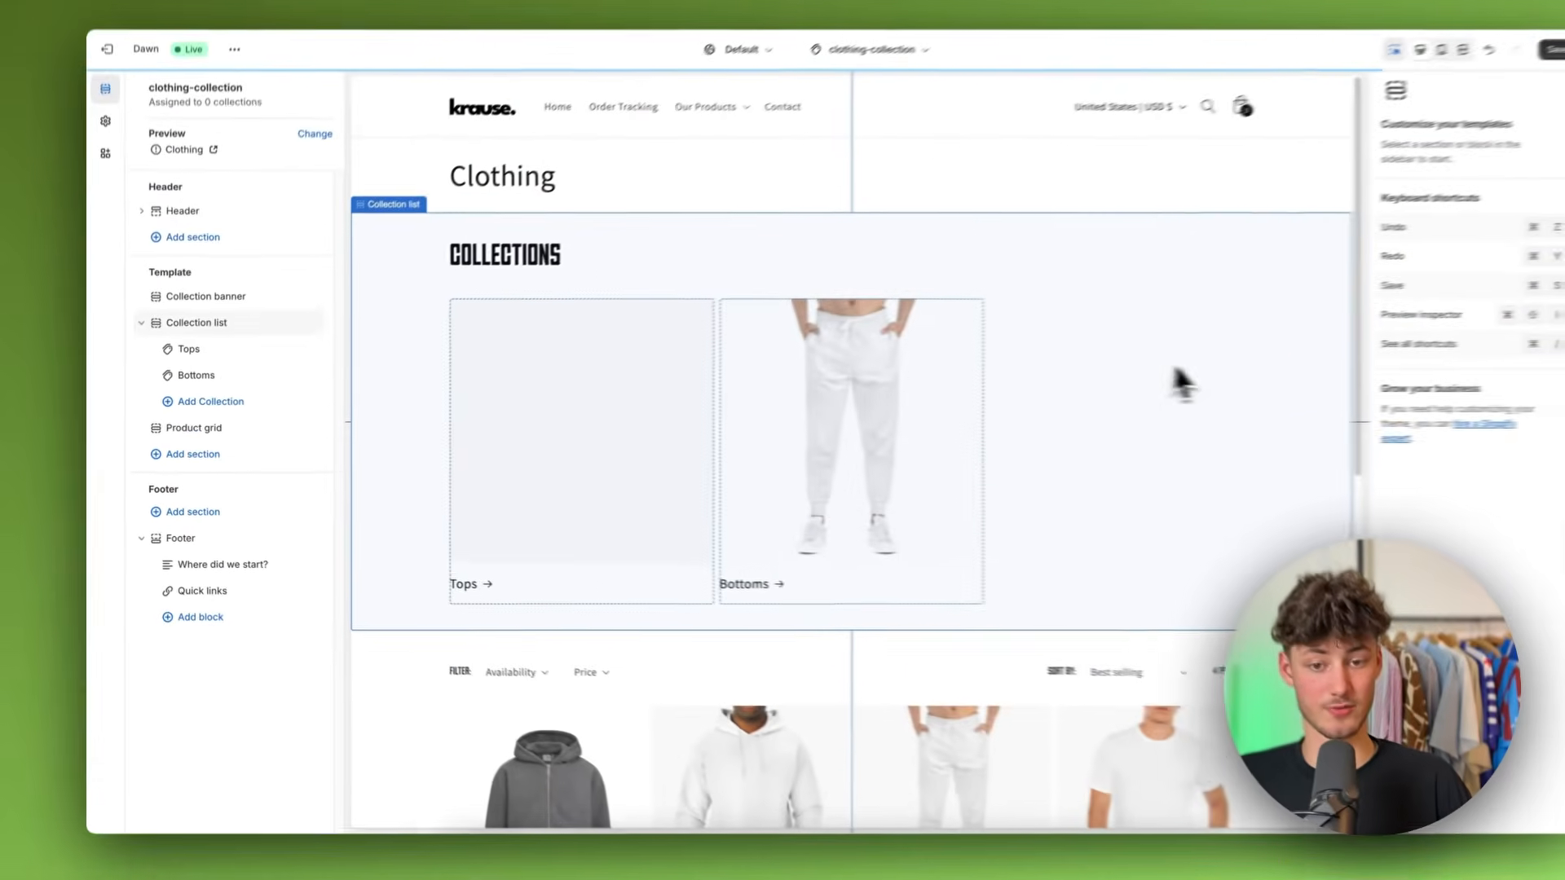
scroll(847, 361, "down", 3)
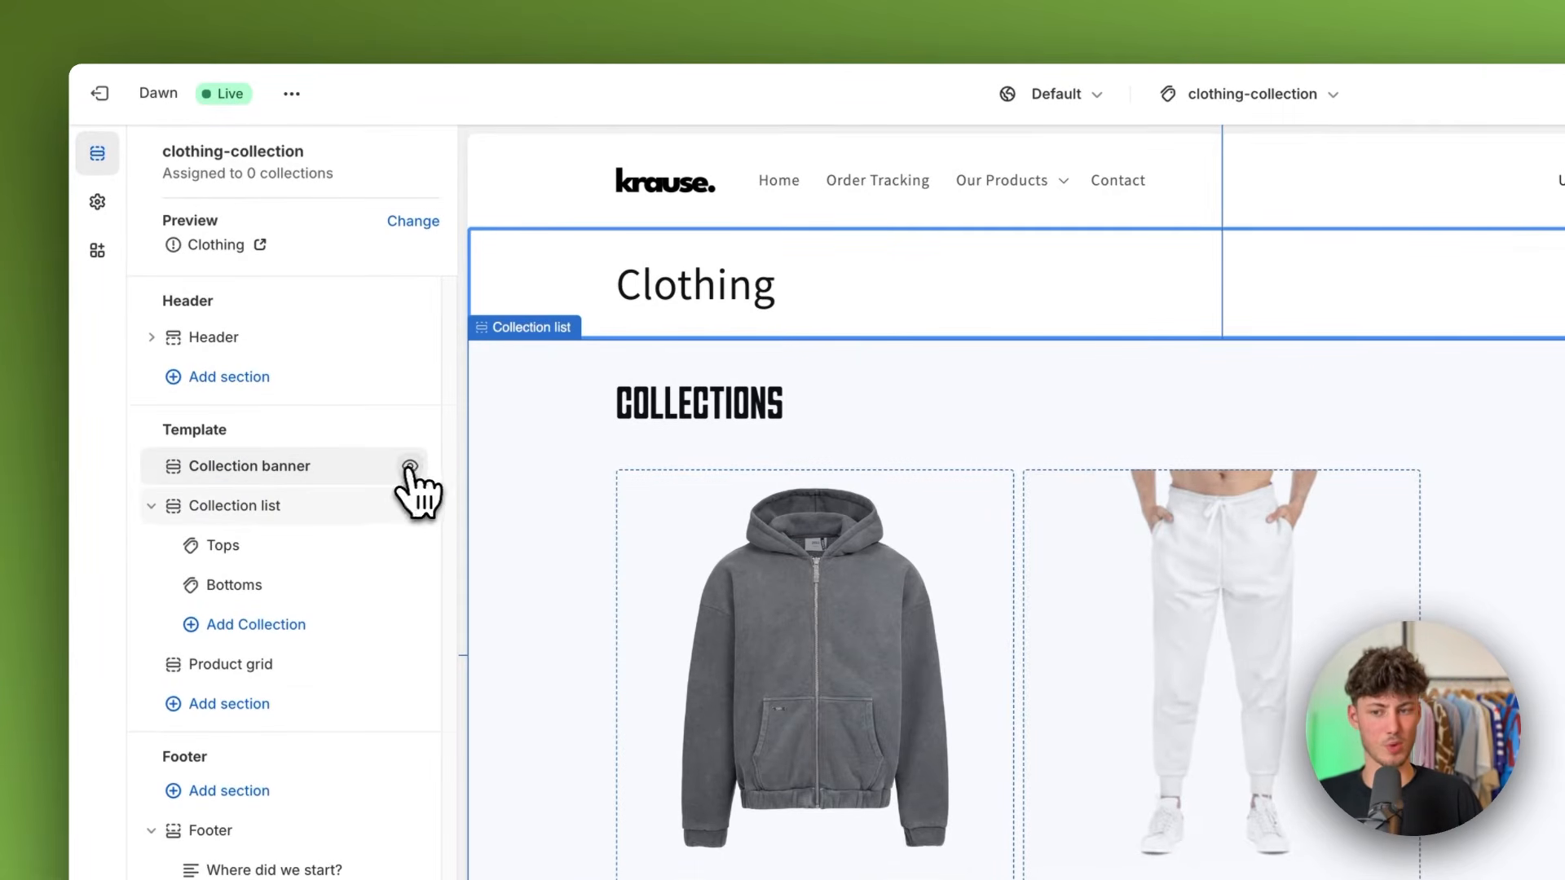
Step: Hide the Collection banner and Product grid sections in the template
left_click(410, 467)
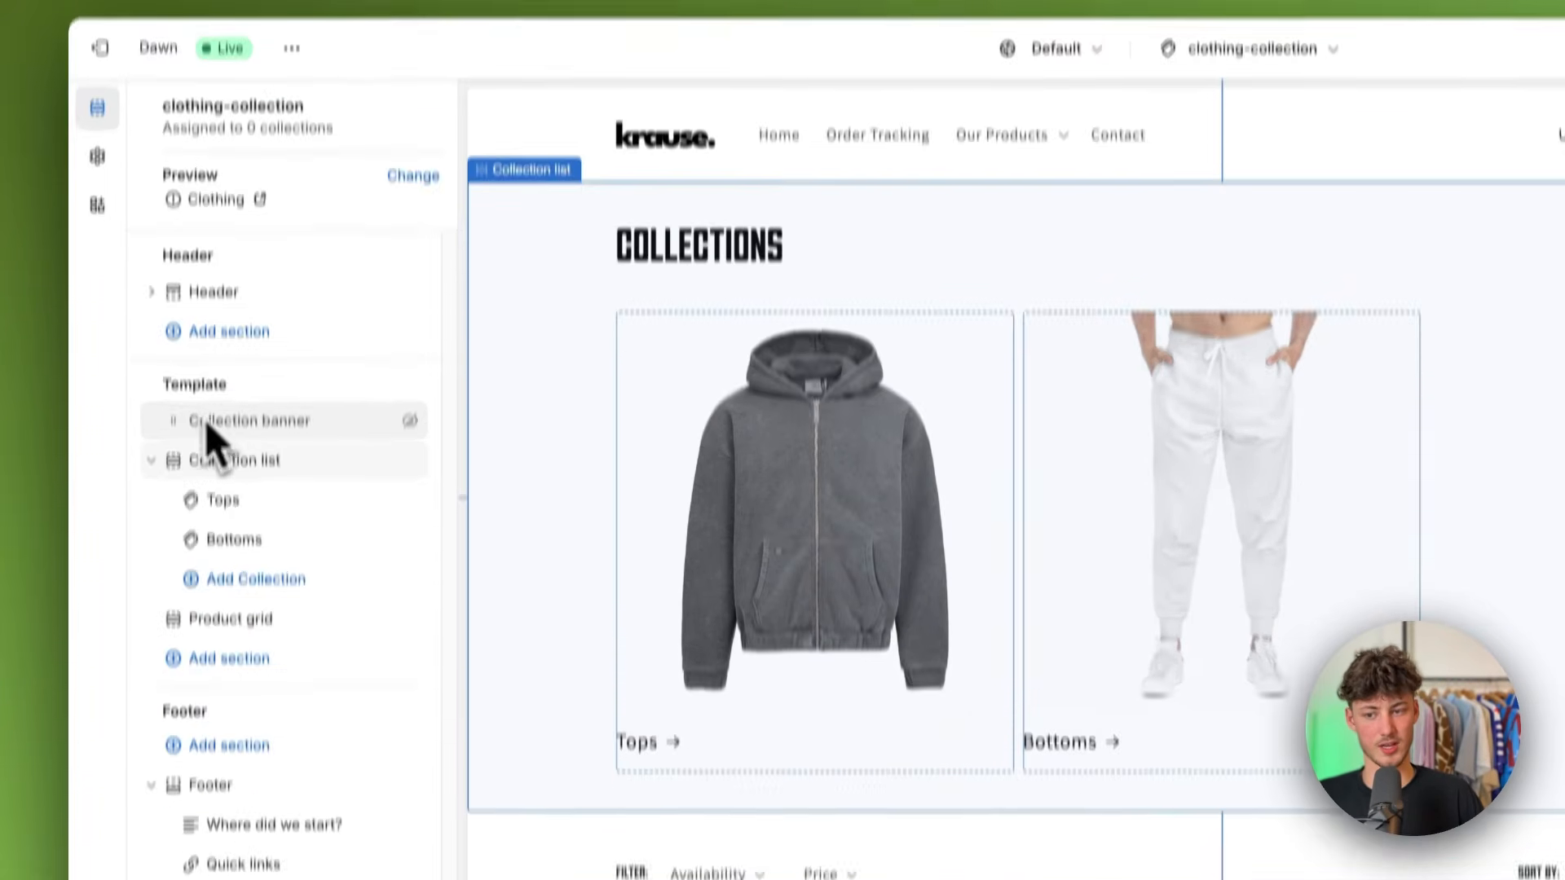
scroll(1125, 570, "down", 4)
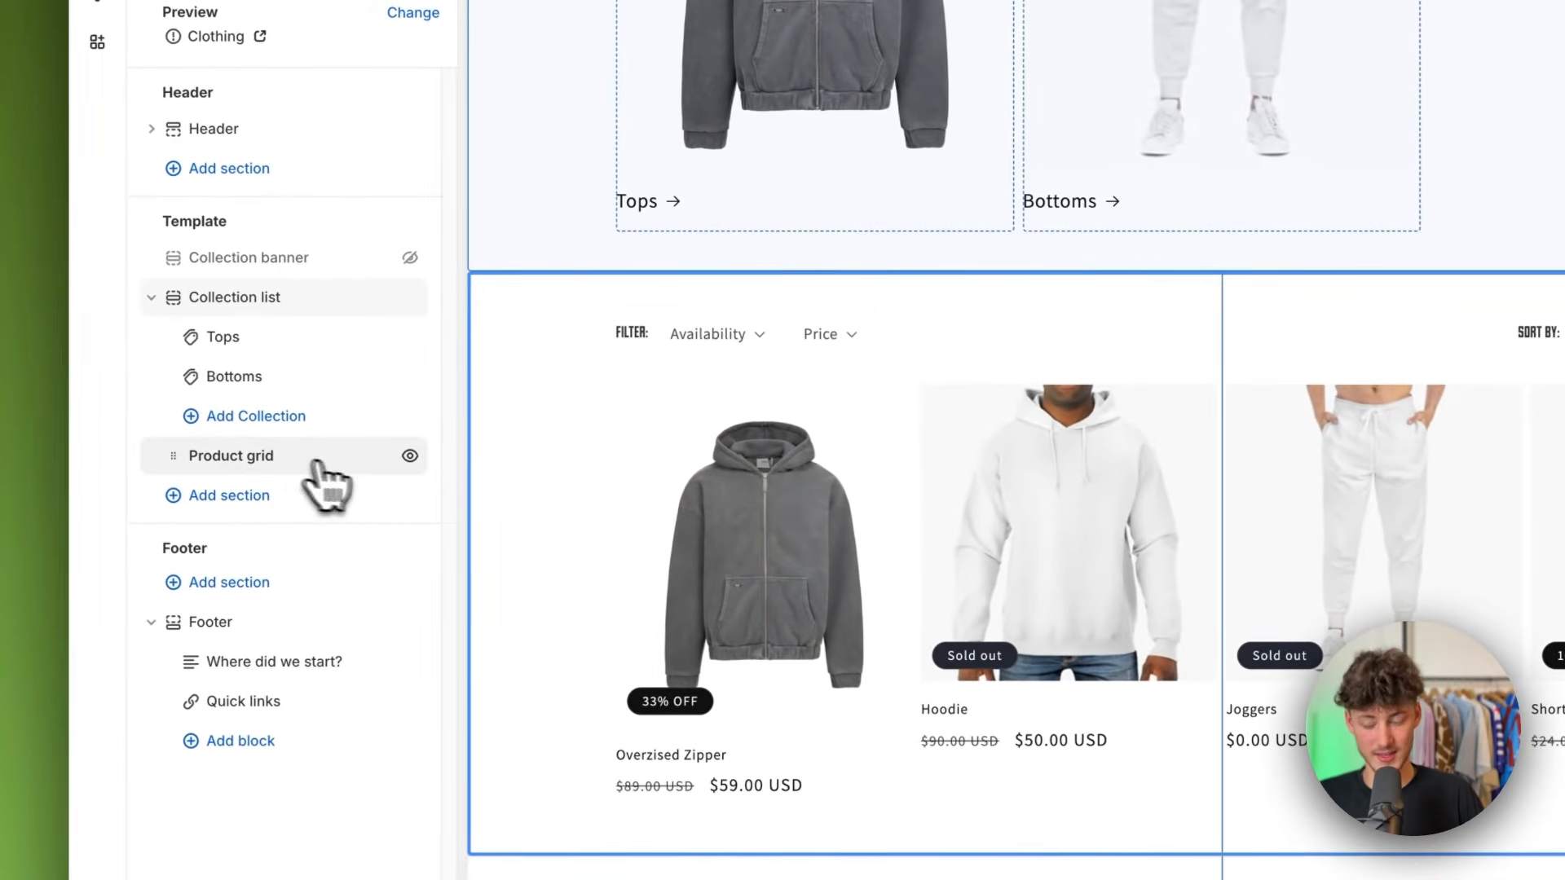
left_click(384, 459)
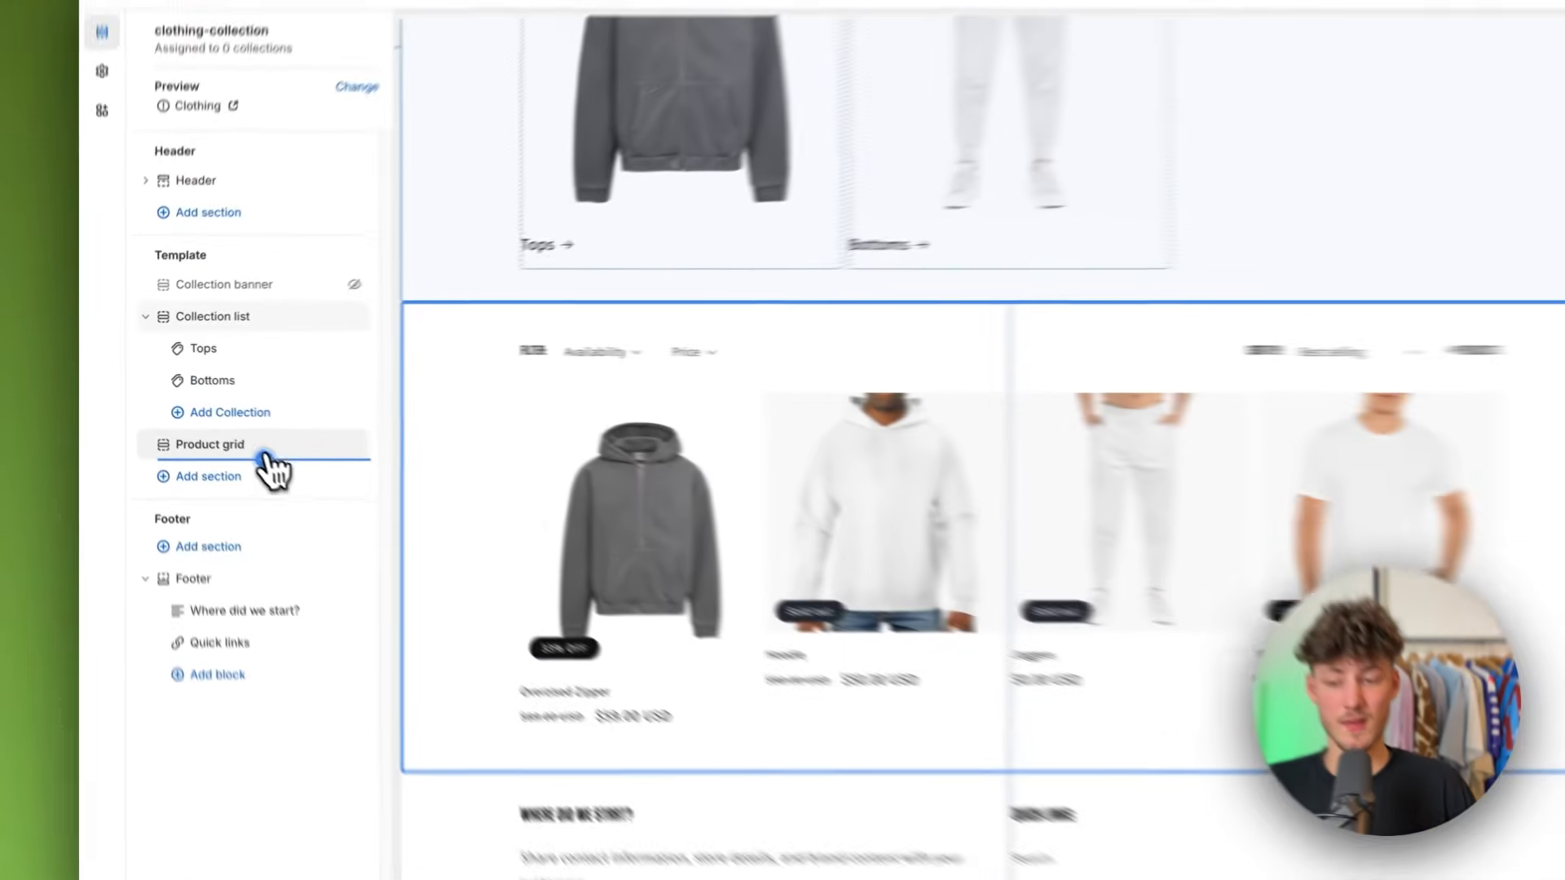
left_click(259, 447)
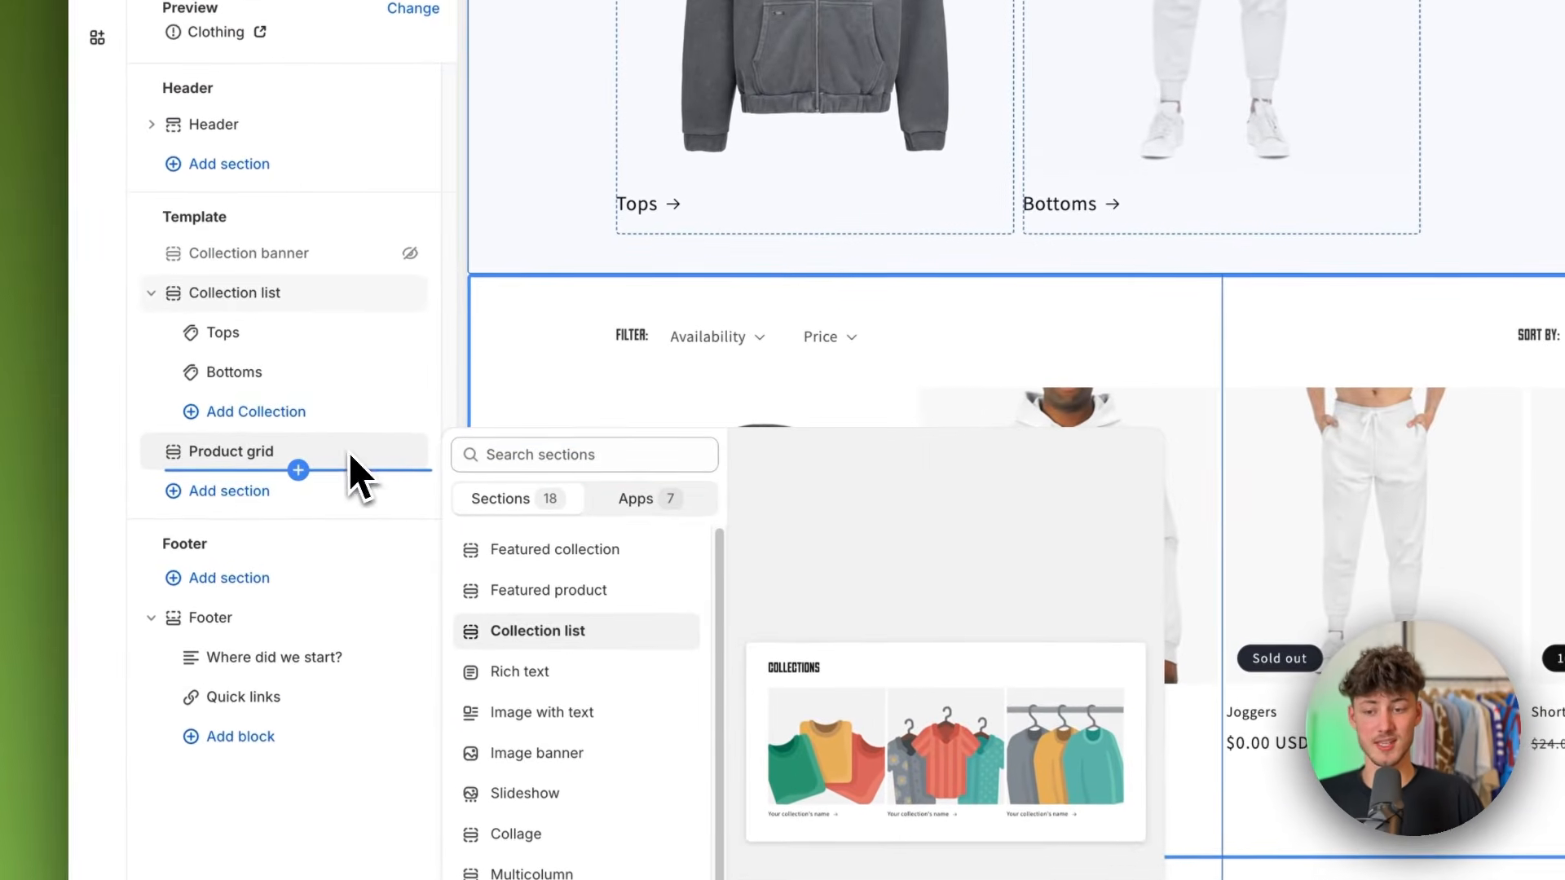
left_click(352, 453)
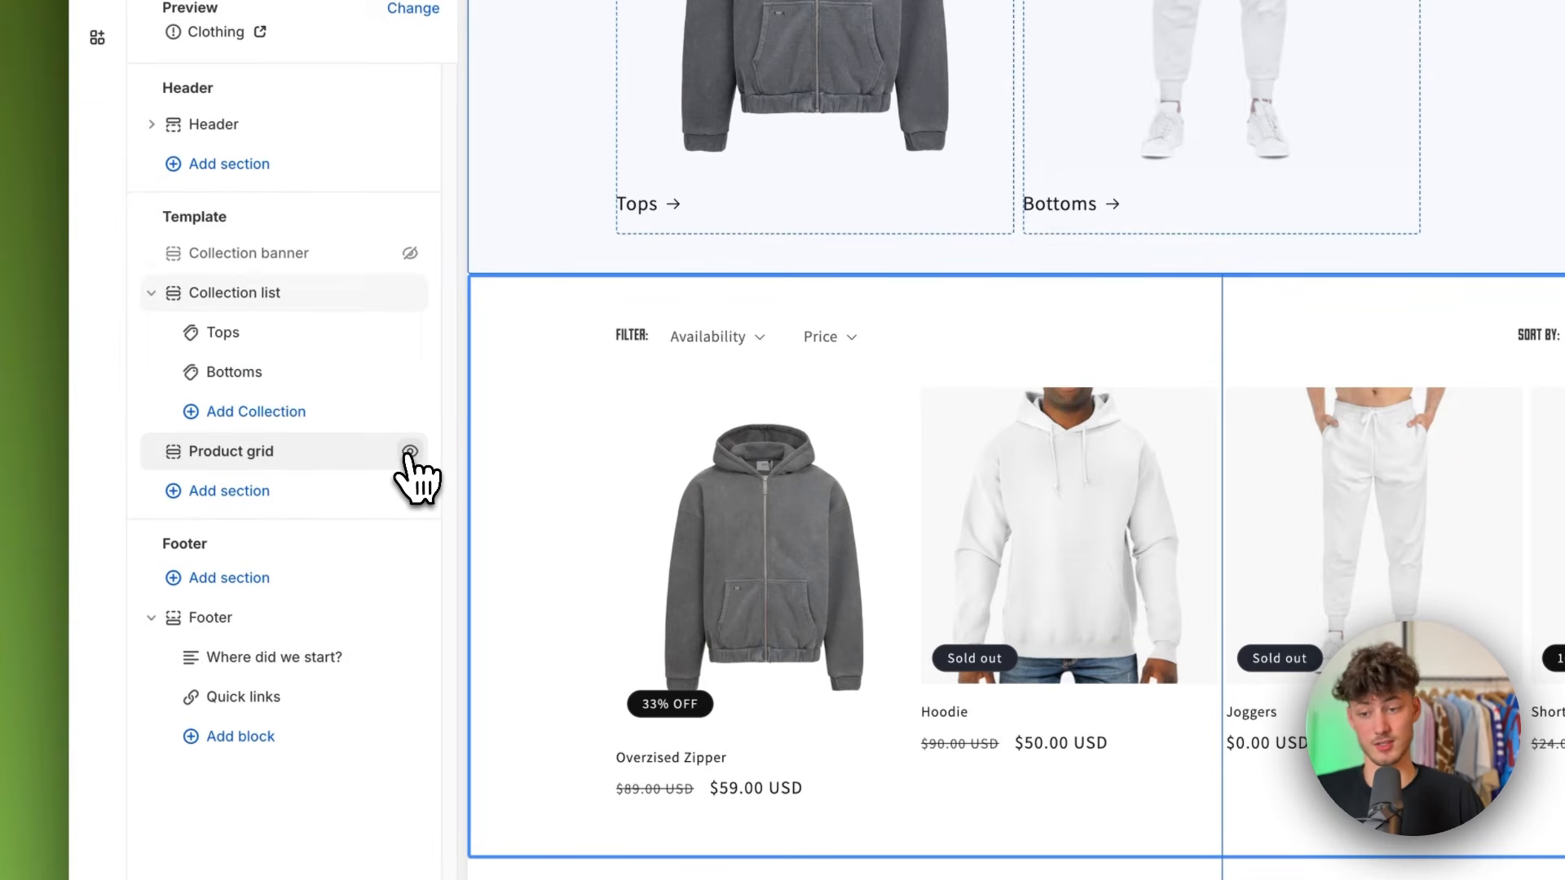
left_click(410, 452)
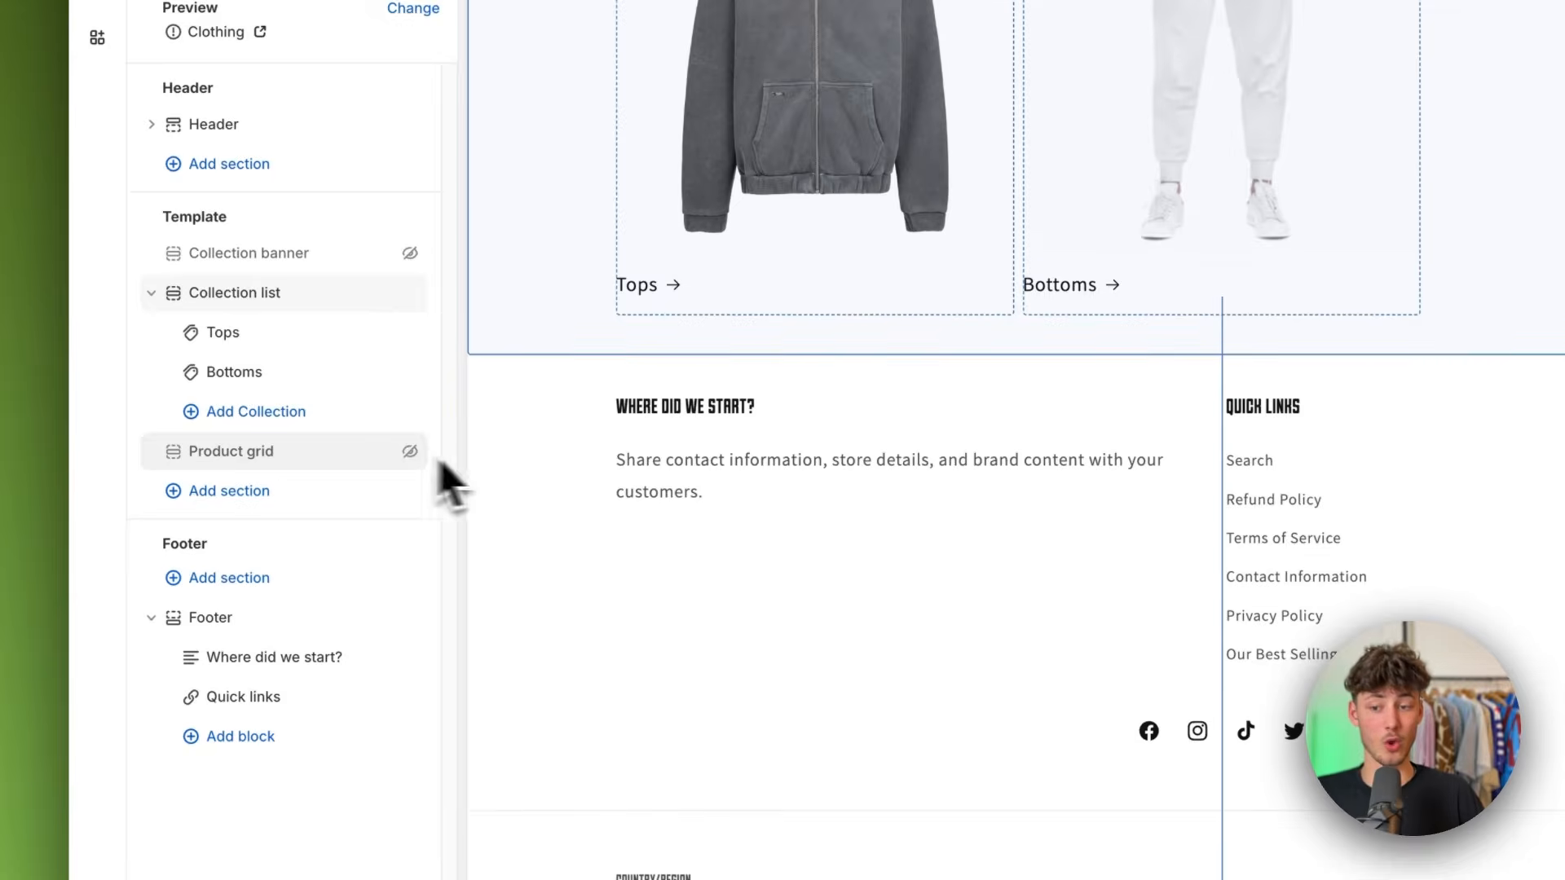
scroll(774, 471, "up", 3)
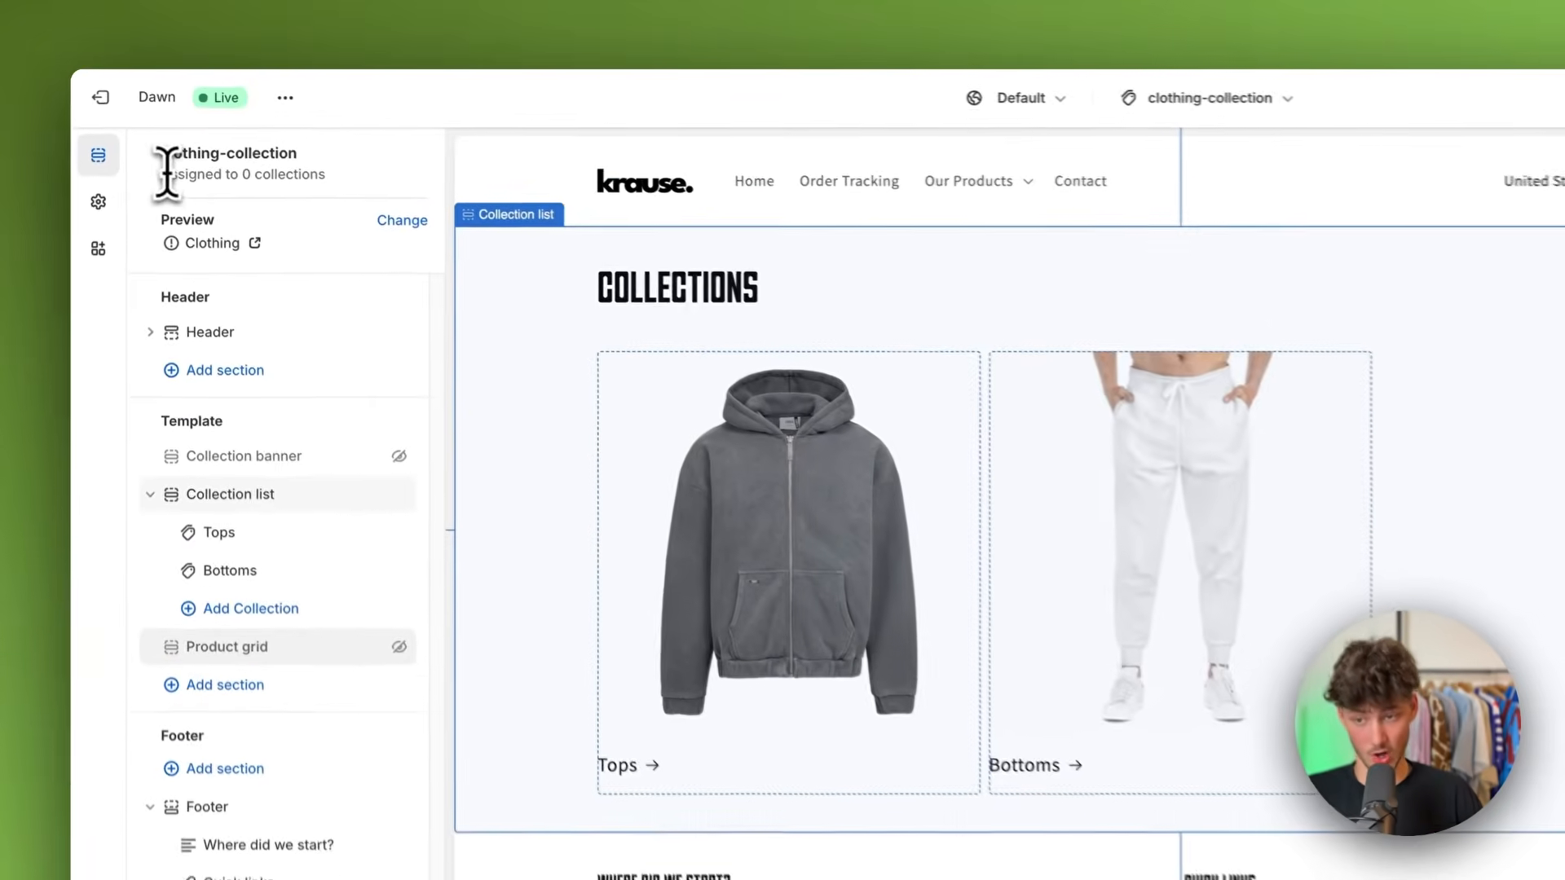
Step: Save the clothing-collection template and exit the theme editor
left_click_drag(165, 174, 415, 174)
left_click(365, 181)
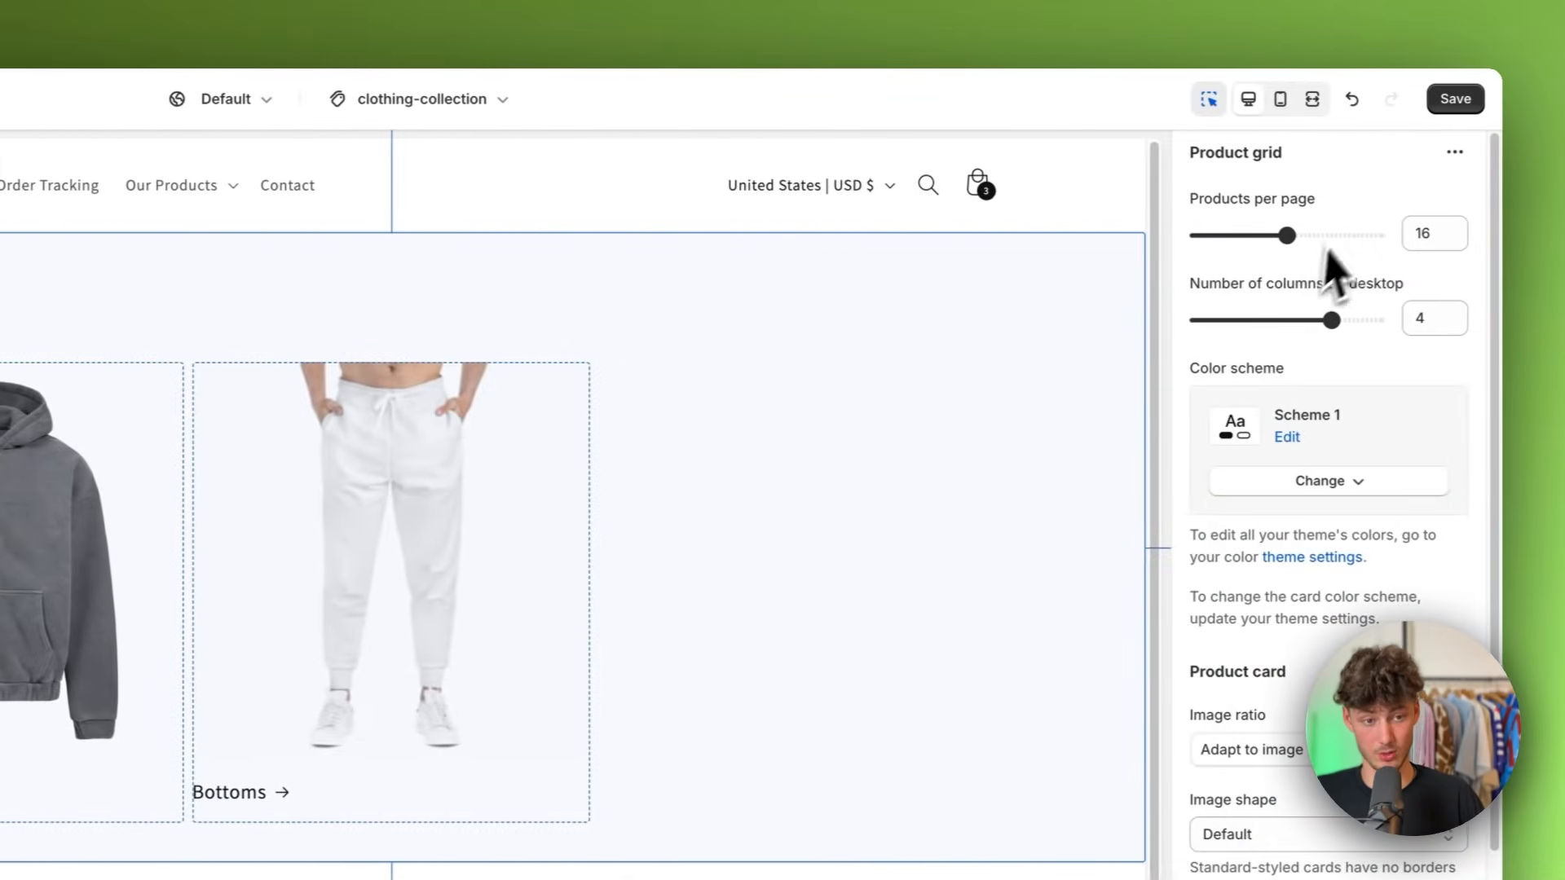
left_click(1447, 101)
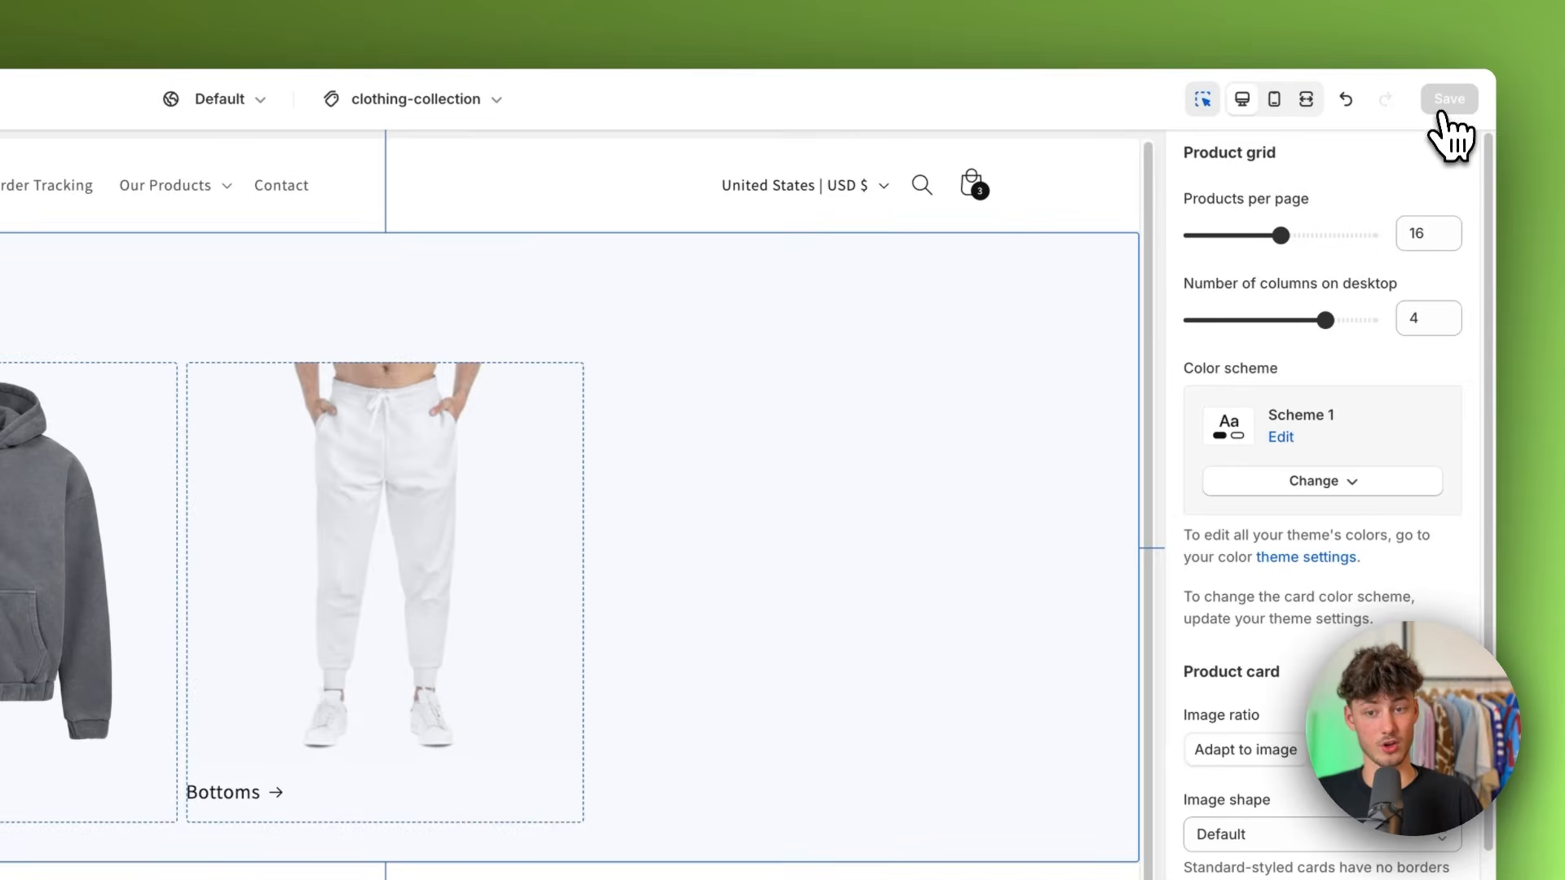
left_click(79, 104)
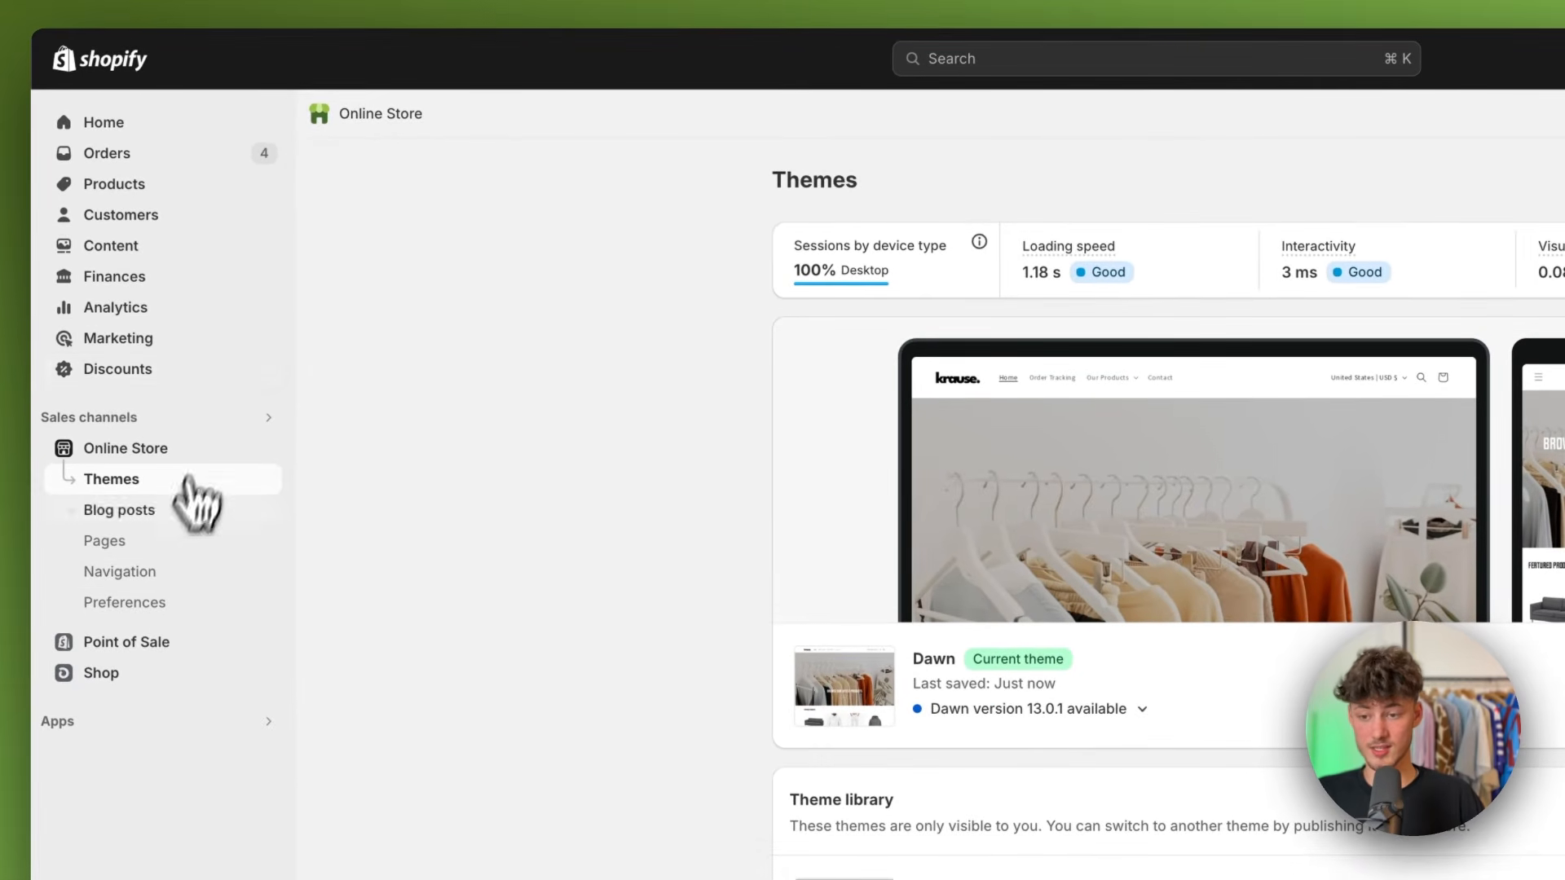
Step: Assign the clothing-collection theme template to the Clothing collection and save the collection
left_click(140, 554)
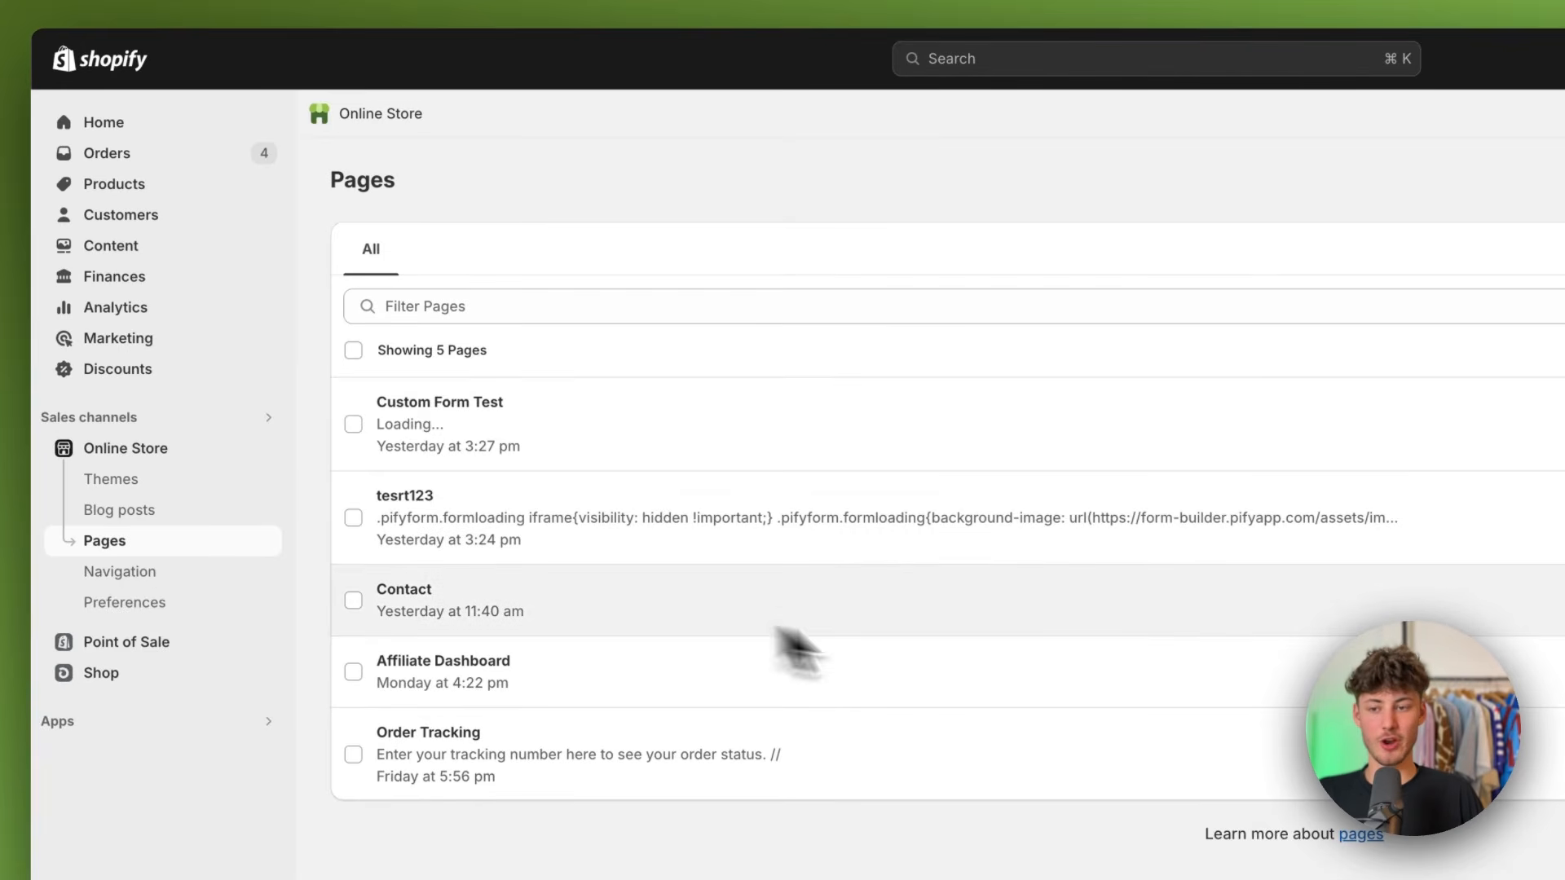
left_click(140, 196)
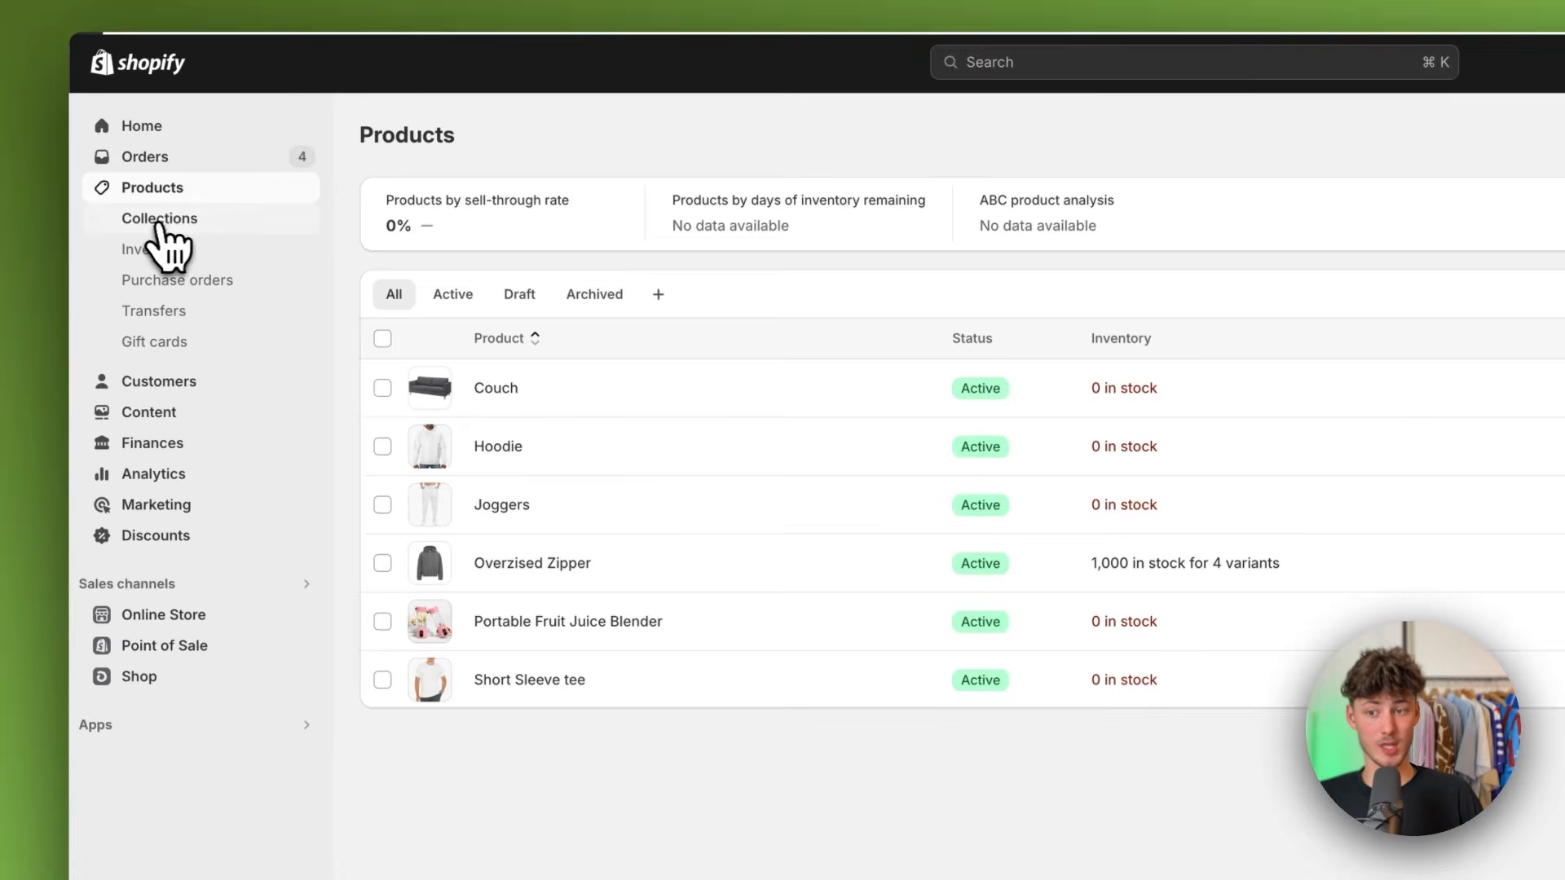
left_click(160, 221)
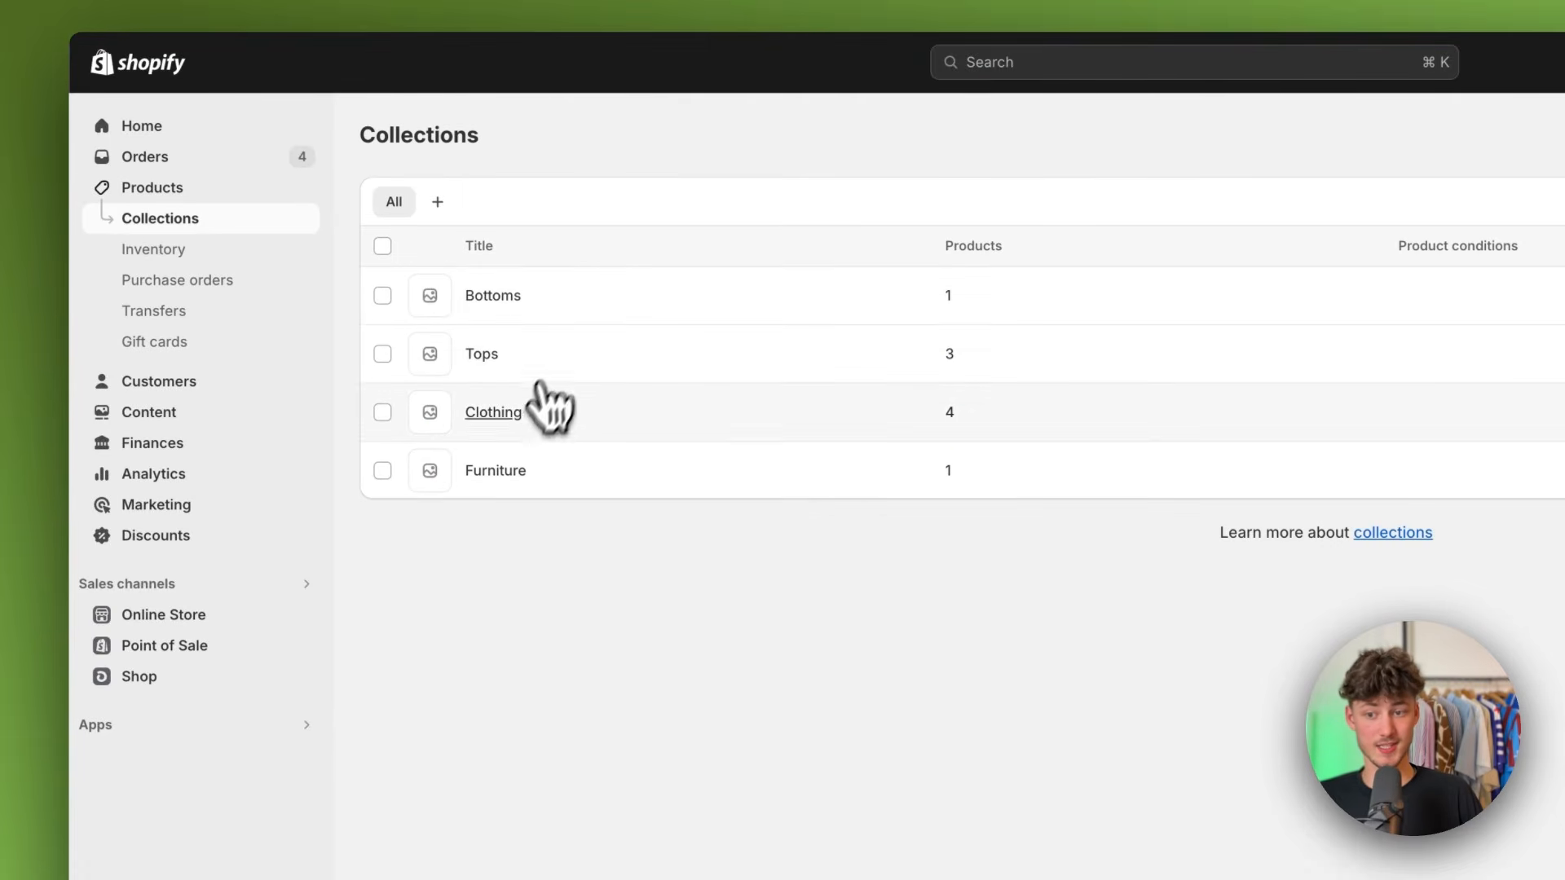
left_click(493, 413)
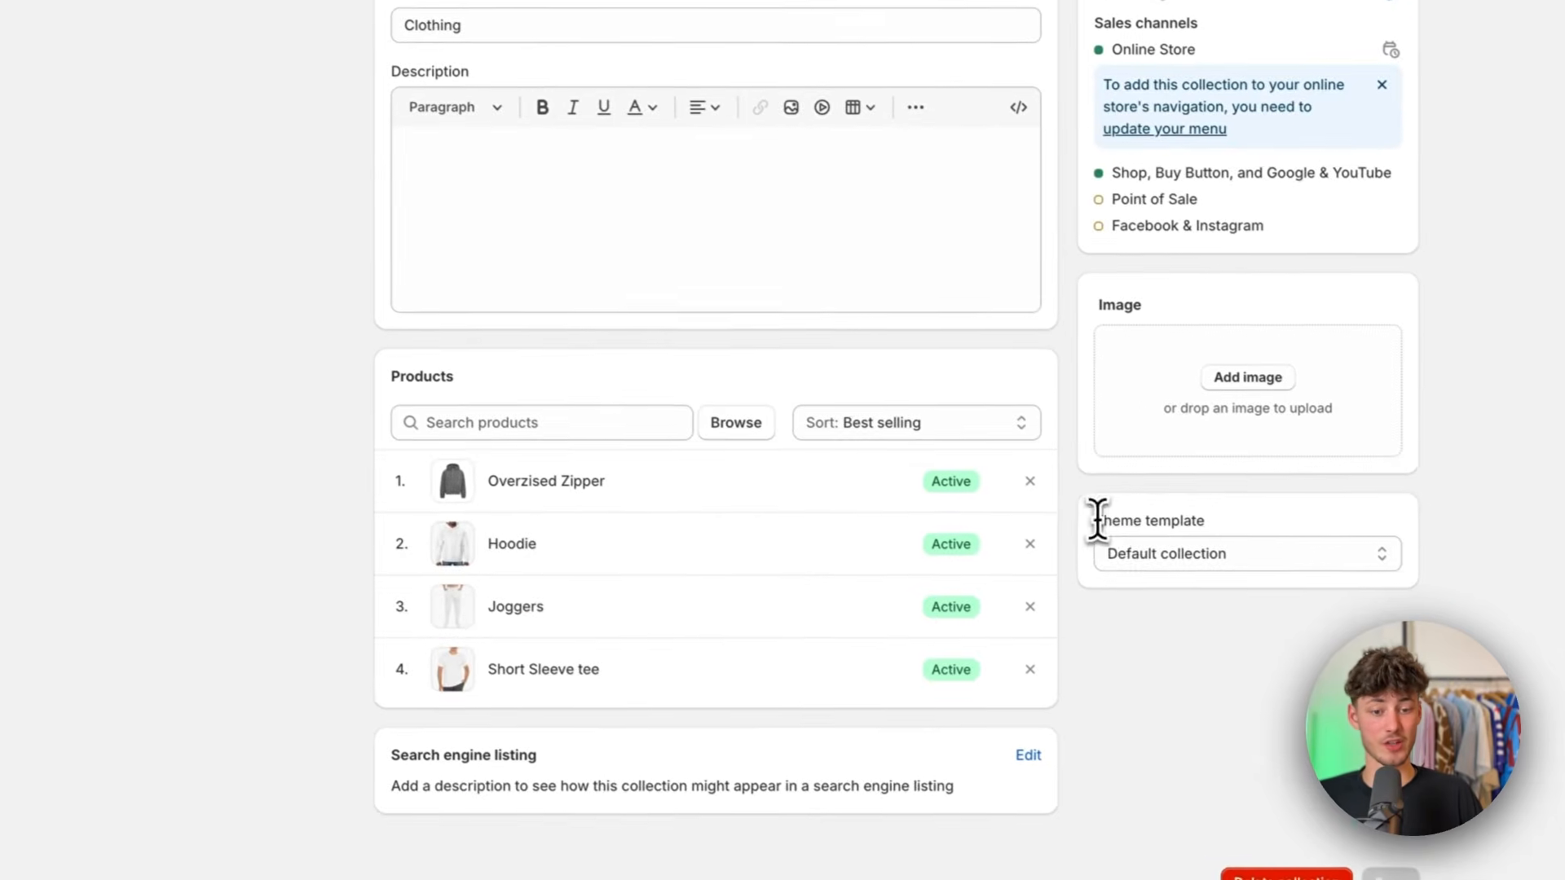
left_click(1202, 556)
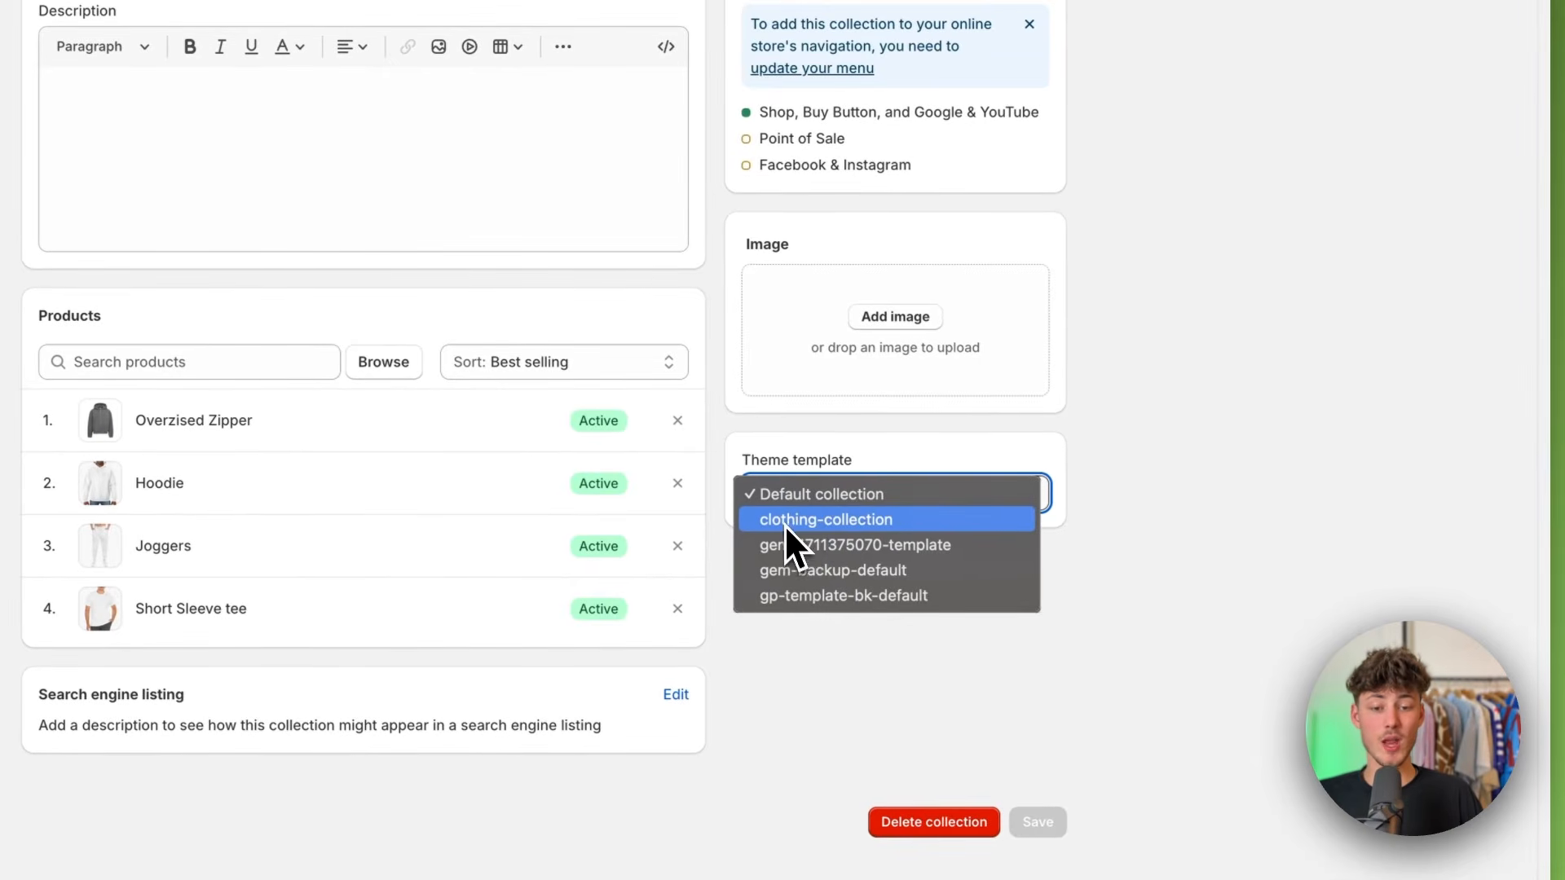
left_click(787, 522)
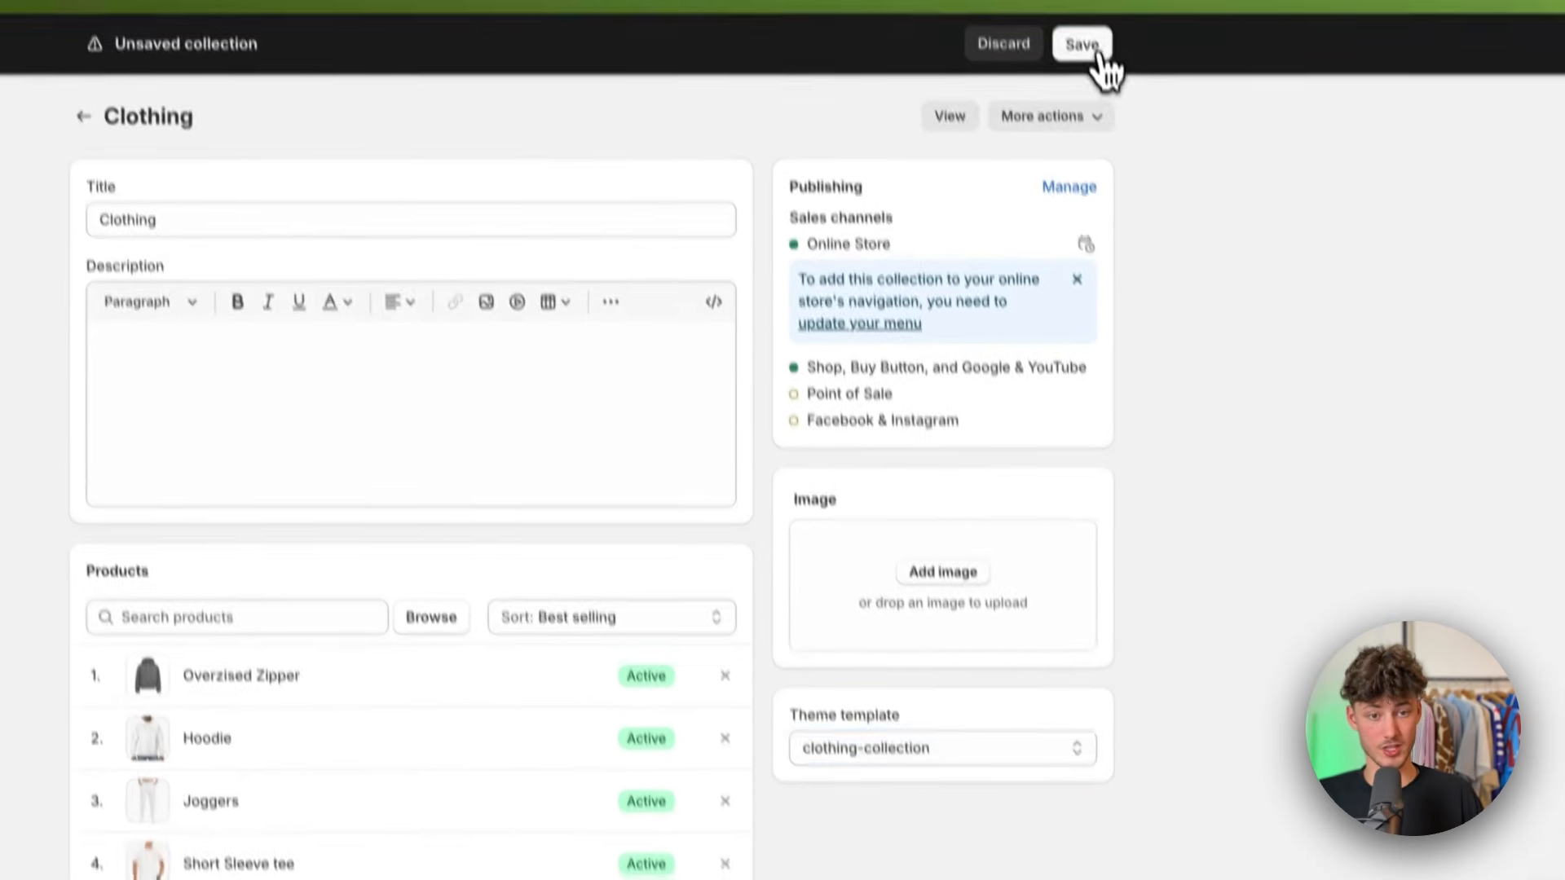
left_click(1087, 45)
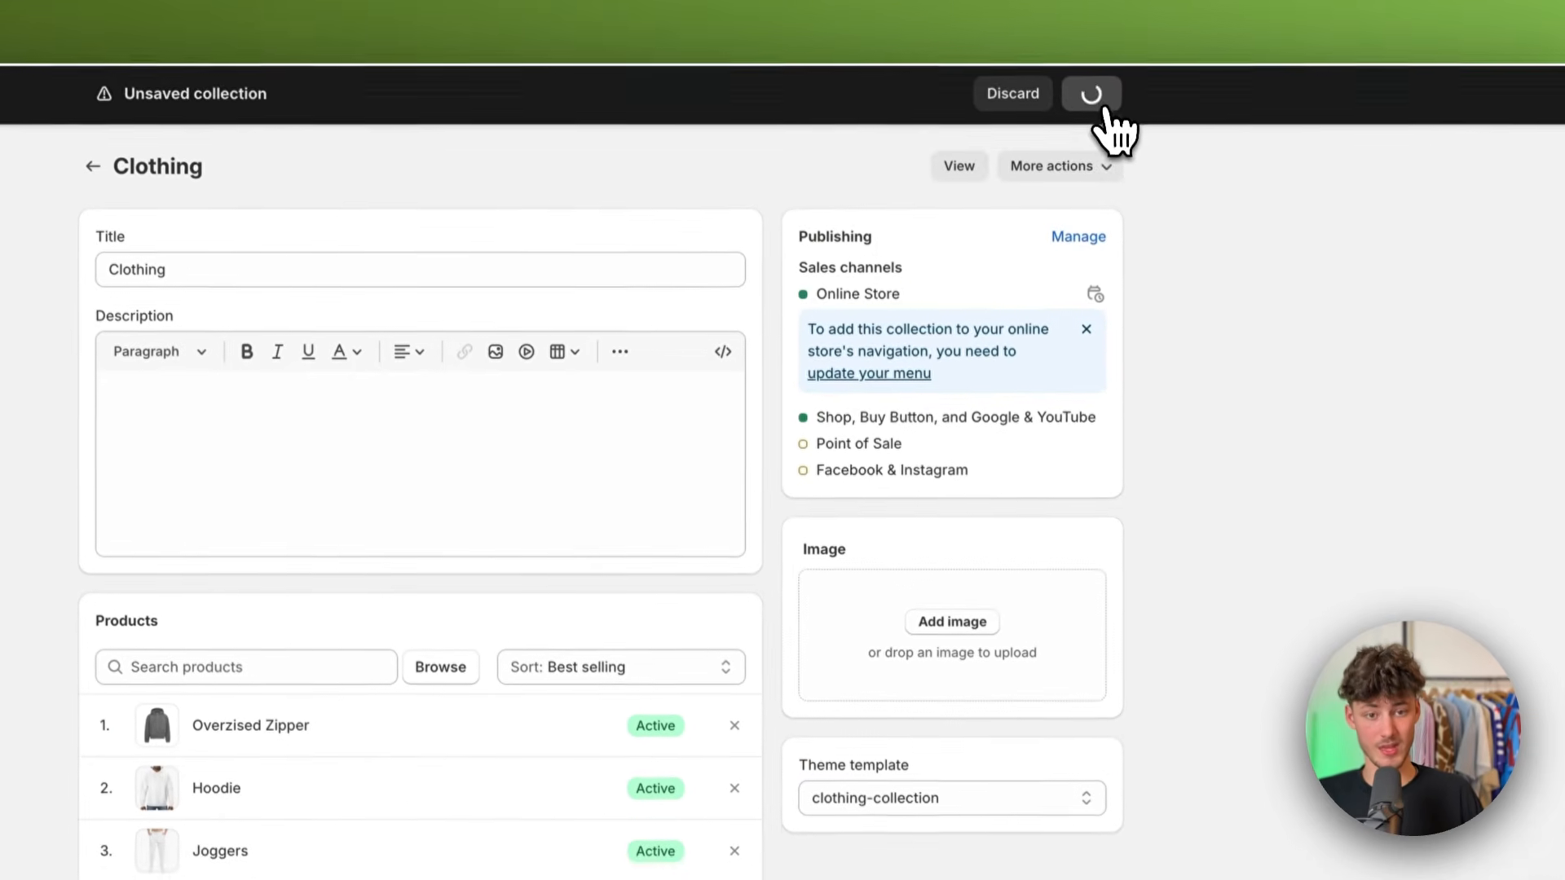
Step: View the Clothing collection on the storefront and check that its Tops and Bottoms subcollections open, returning to the collection list each time
left_click(962, 175)
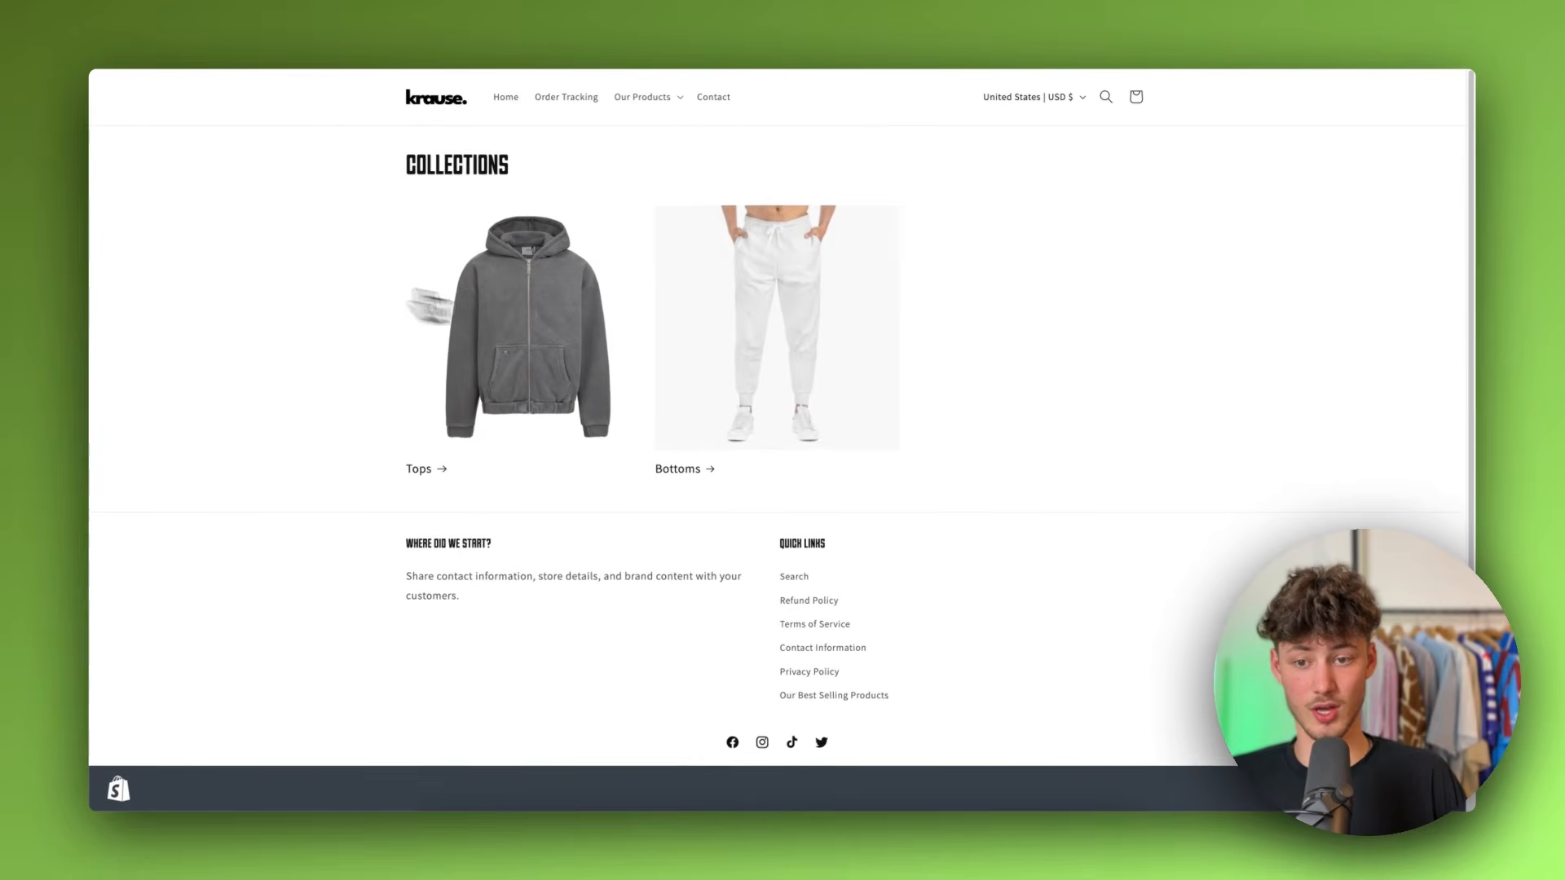
left_click(635, 303)
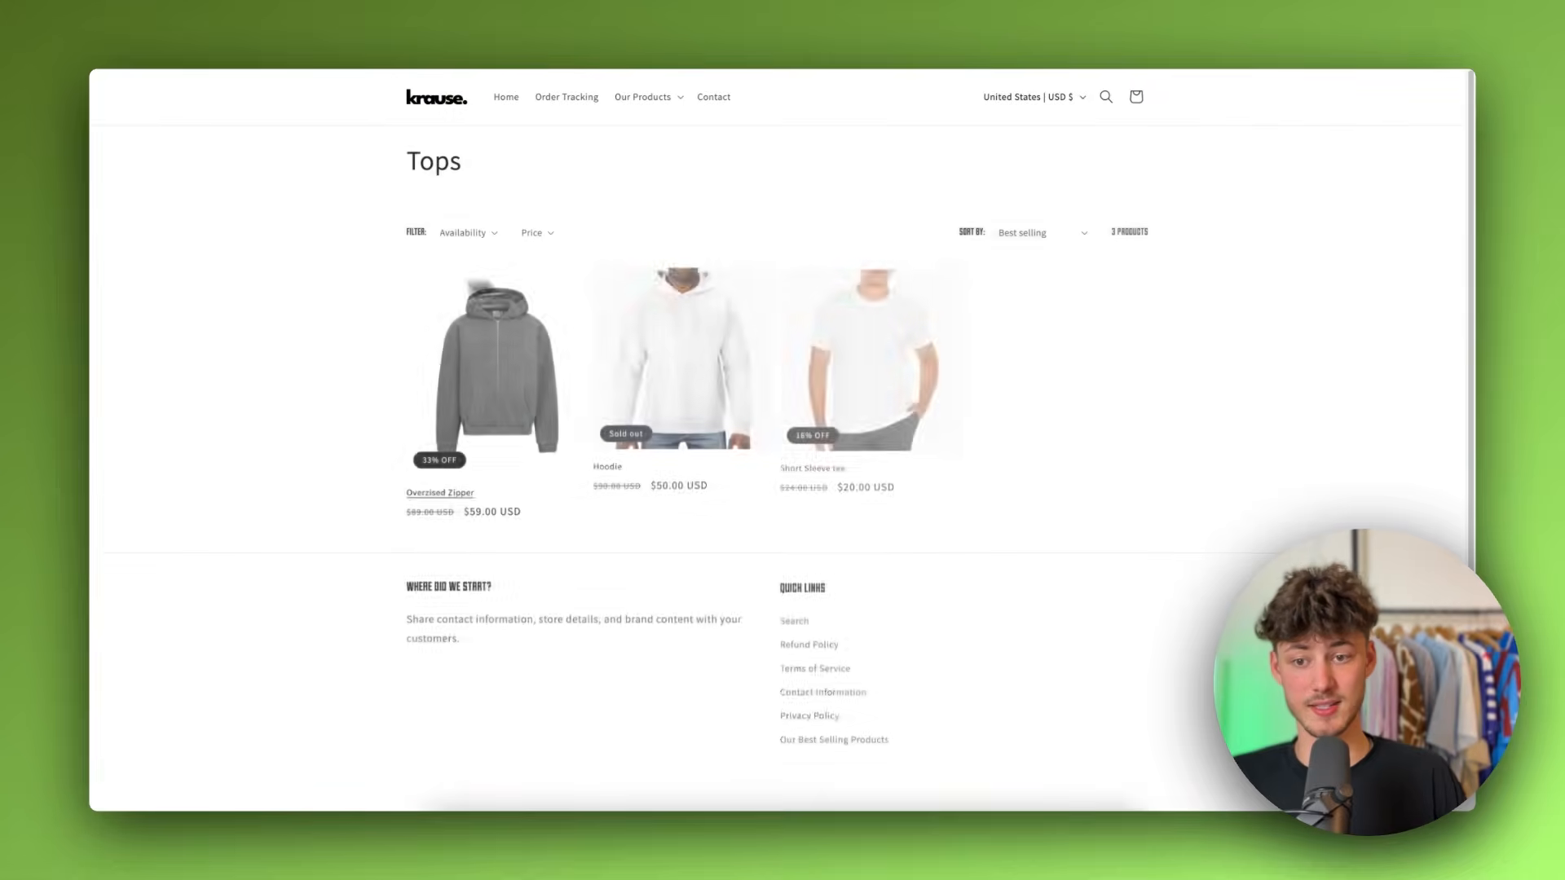
left_click(125, 60)
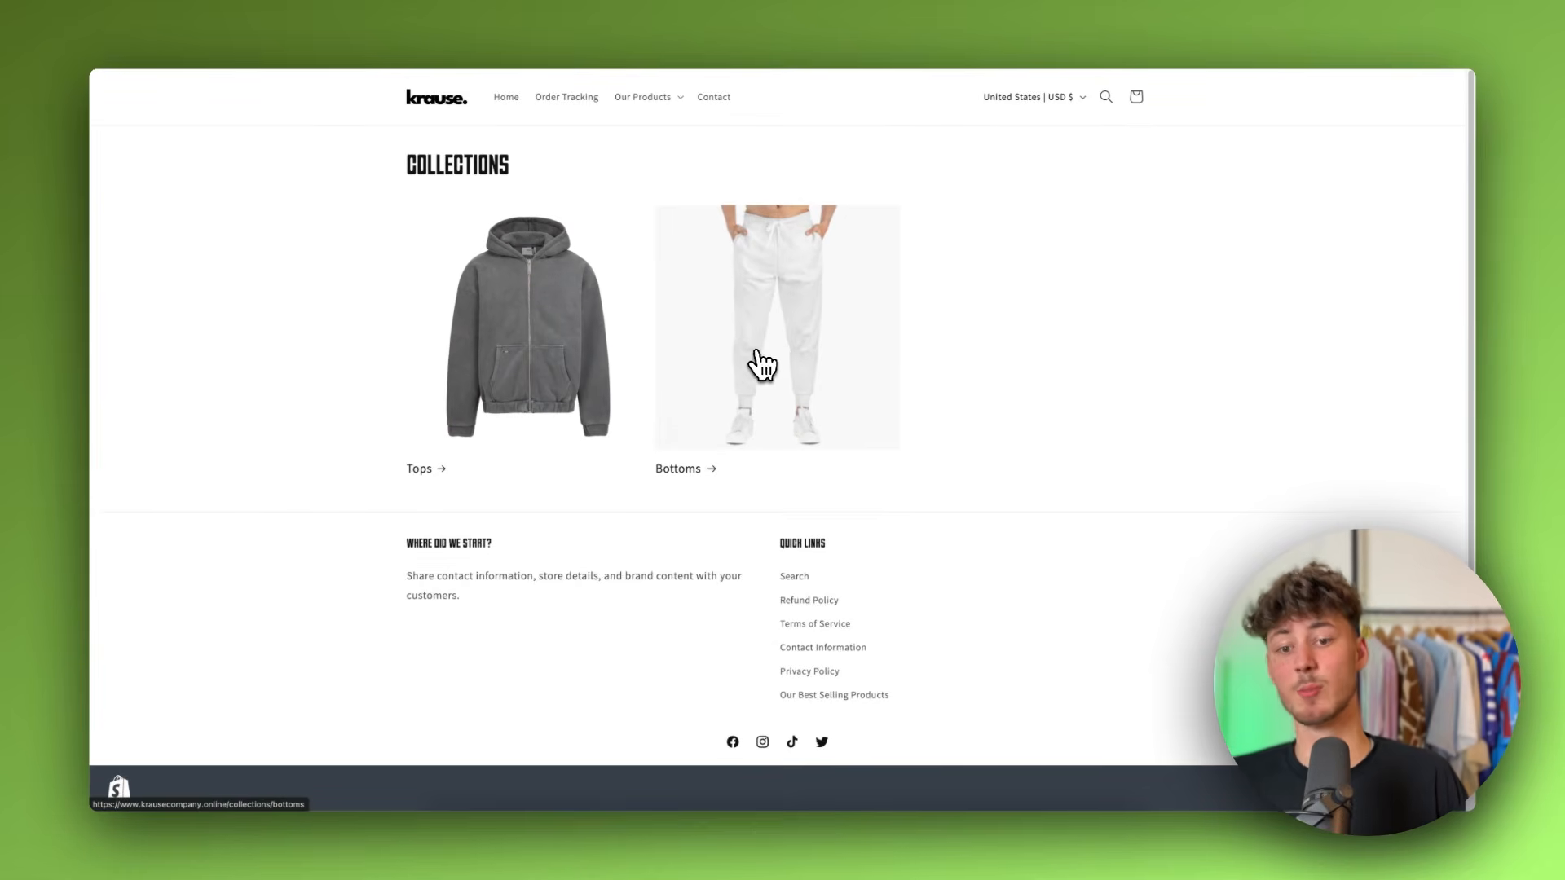
left_click(762, 365)
left_click(112, 72)
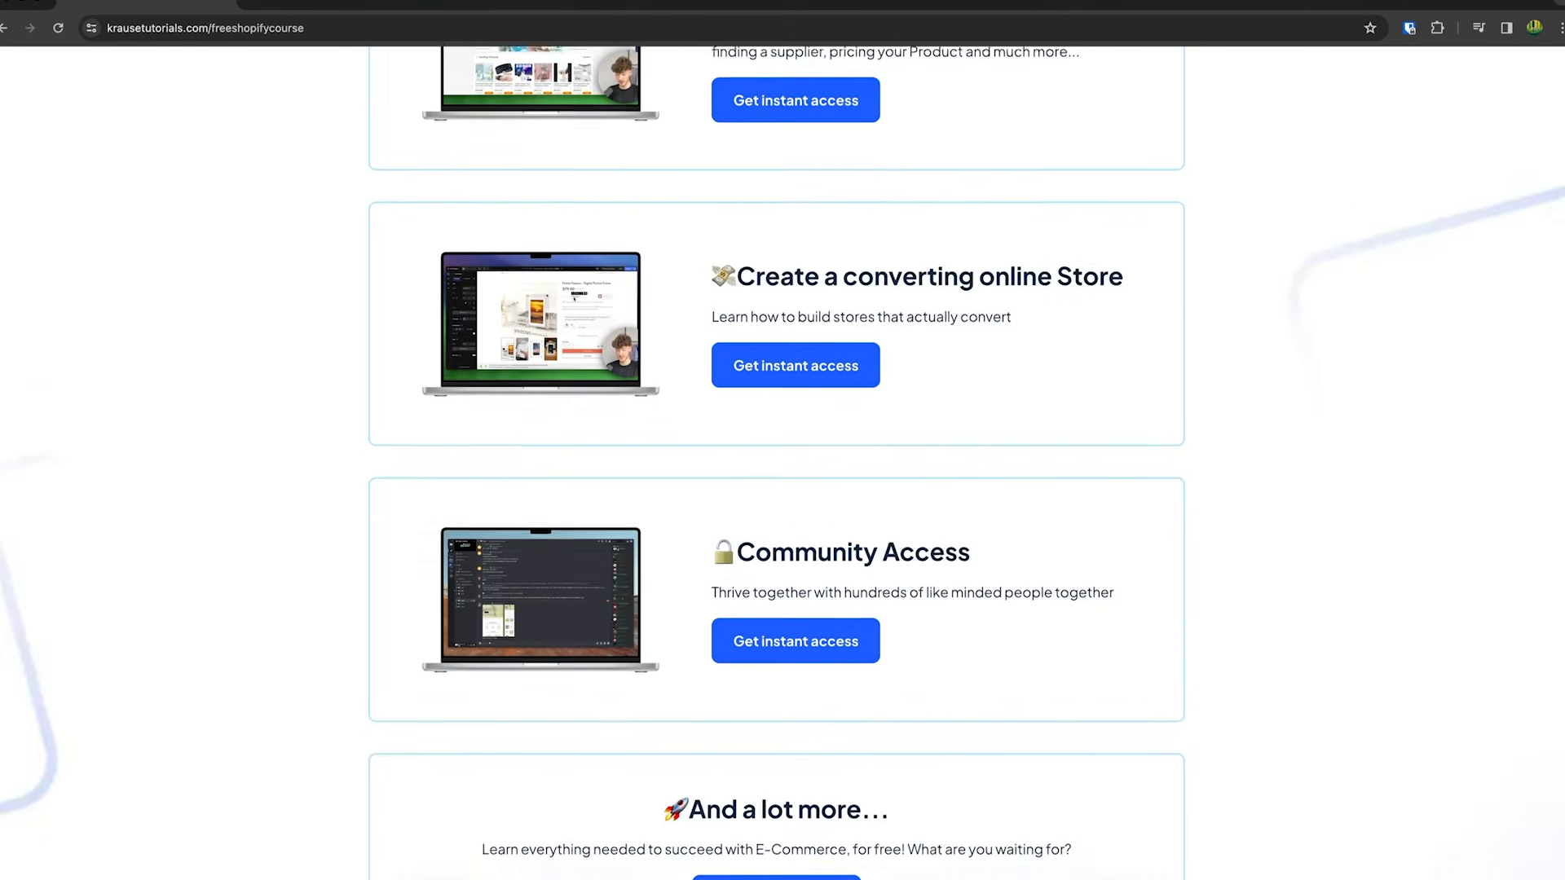
scroll(764, 619, "down", 1)
scroll(764, 620, "up", 15)
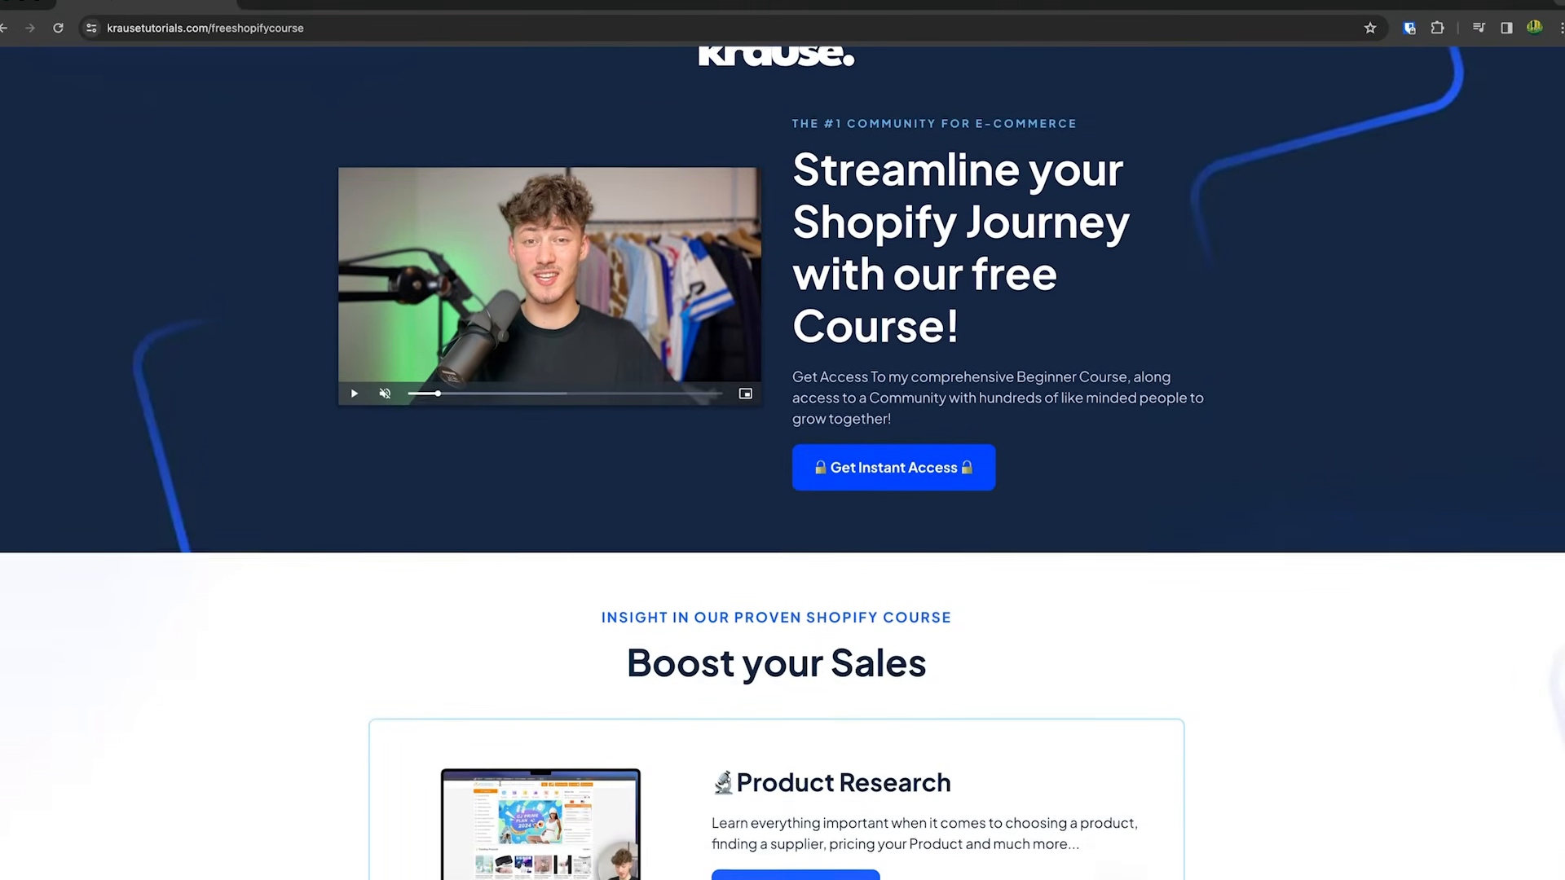
left_click_drag(786, 199, 1024, 381)
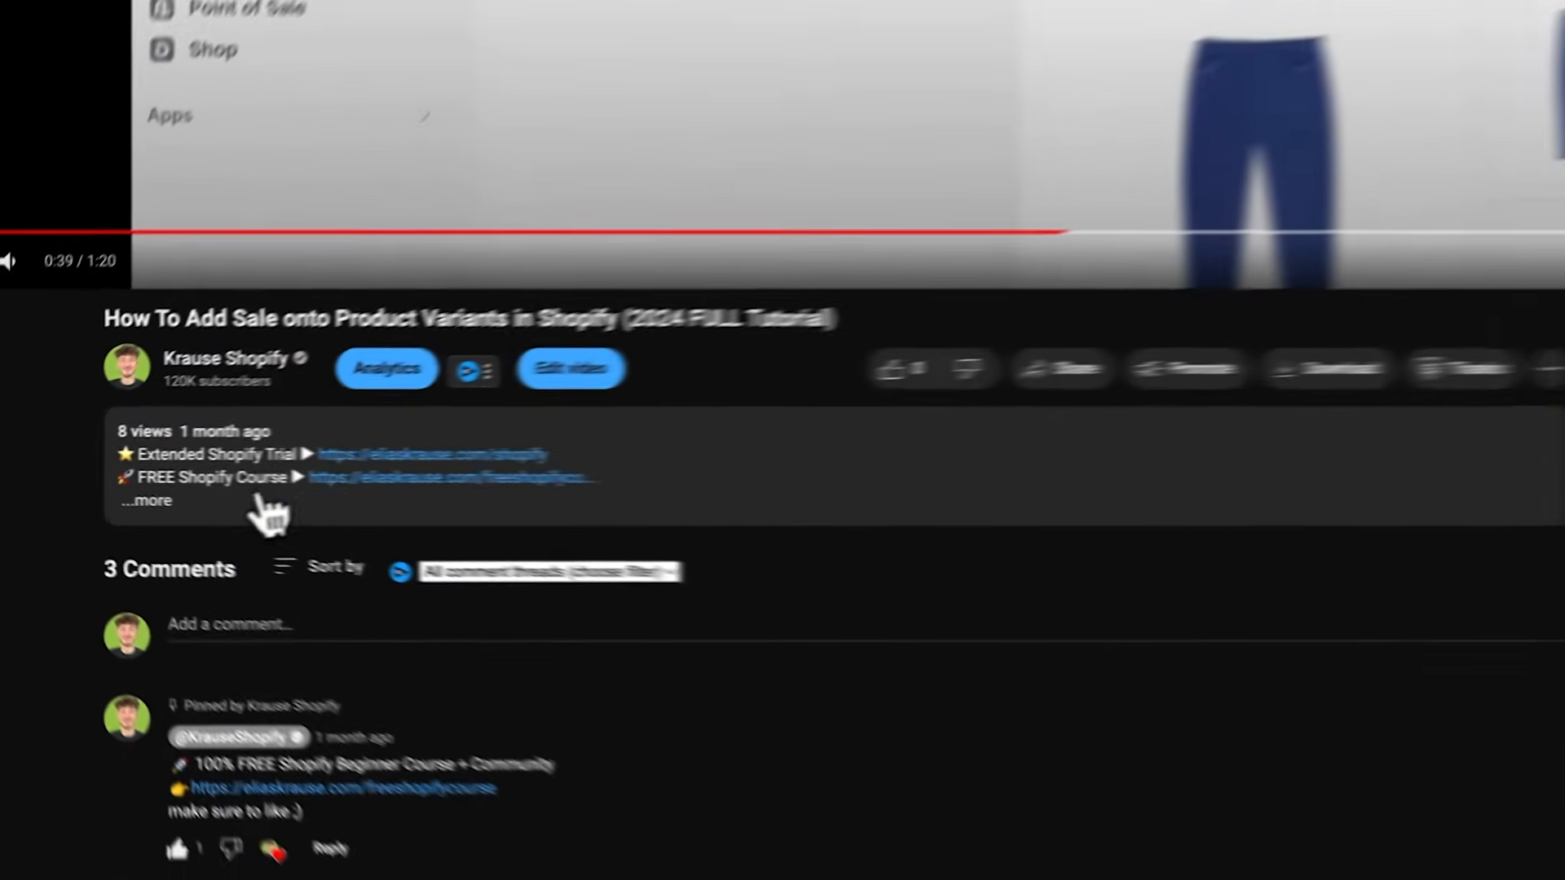
left_click(256, 498)
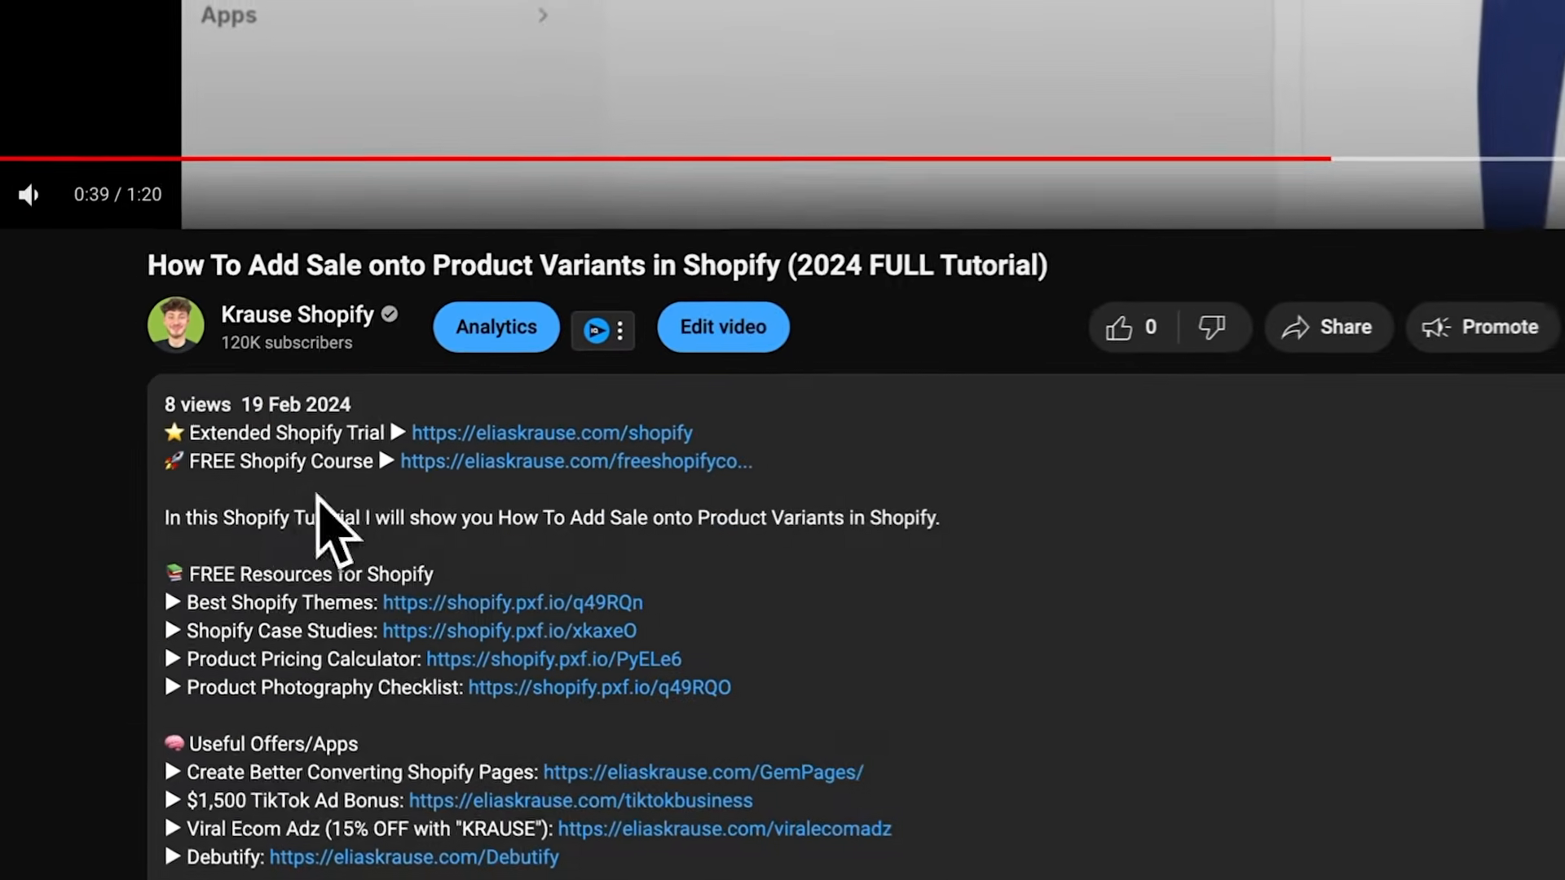